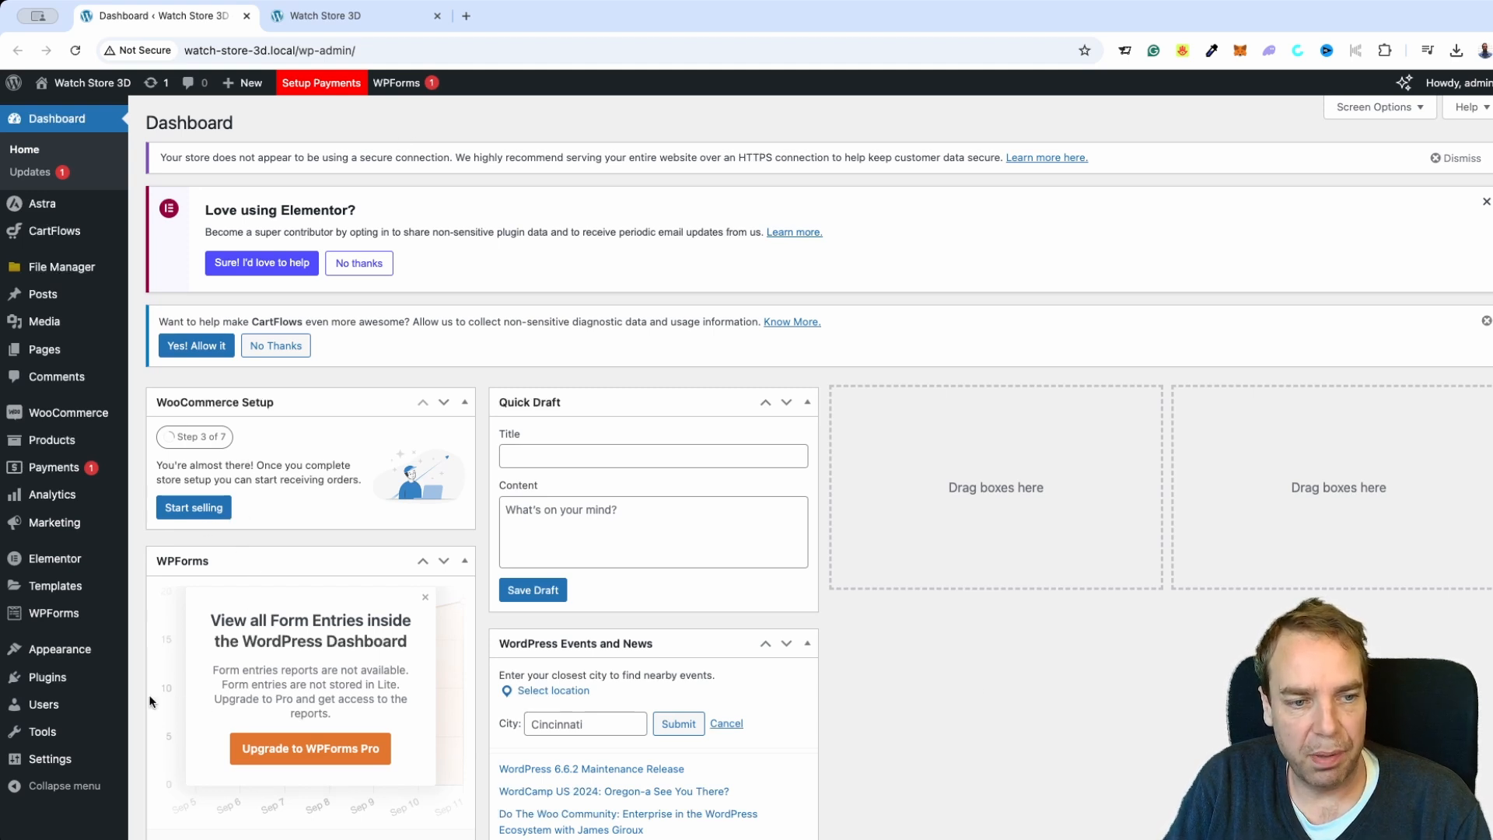
Search the new plugins for "sina", and install and activate Sina Extension for Elementor.
mouse_move(48, 678)
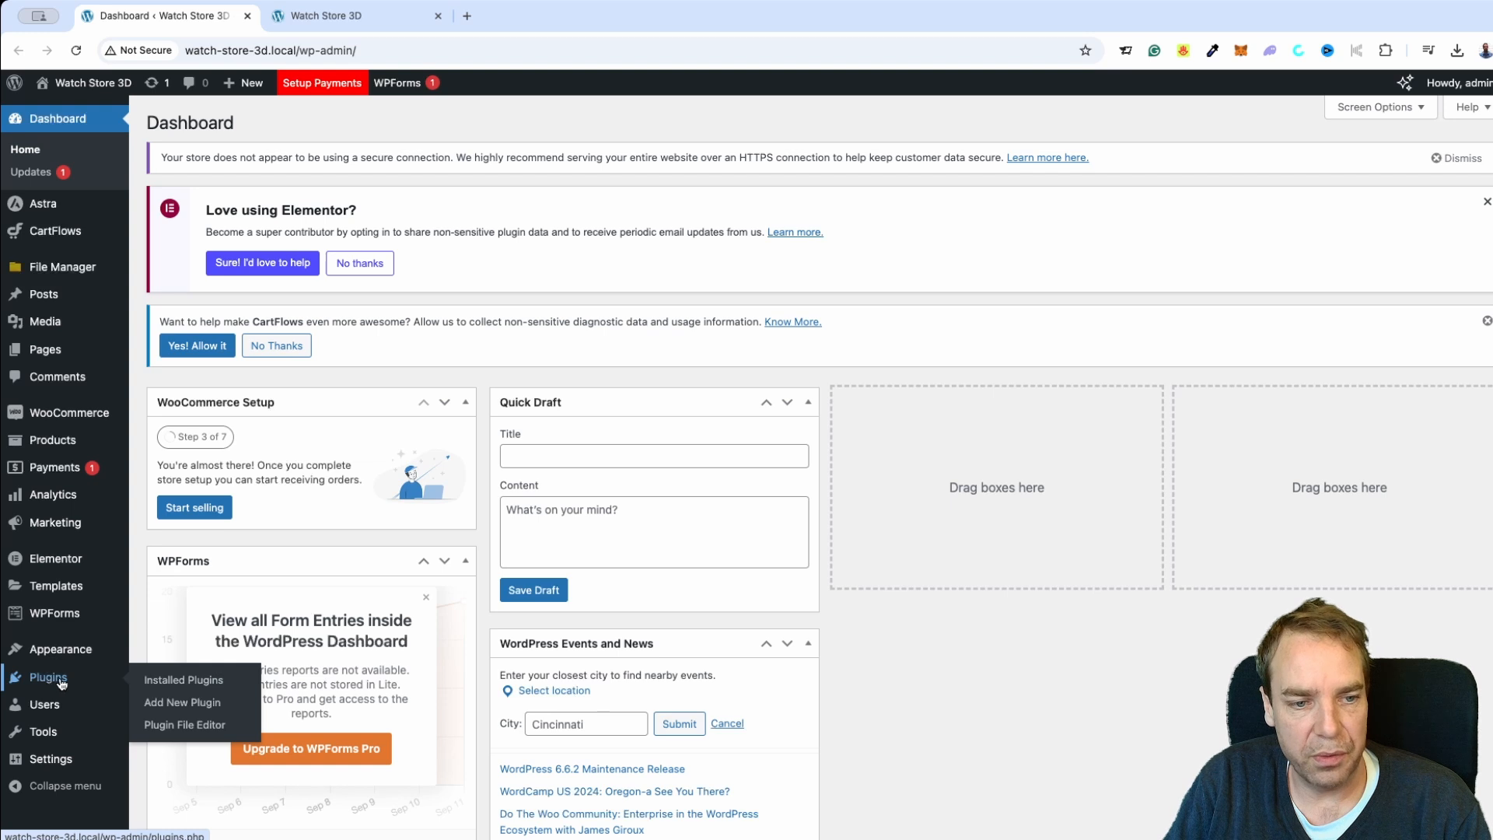
left_click(201, 706)
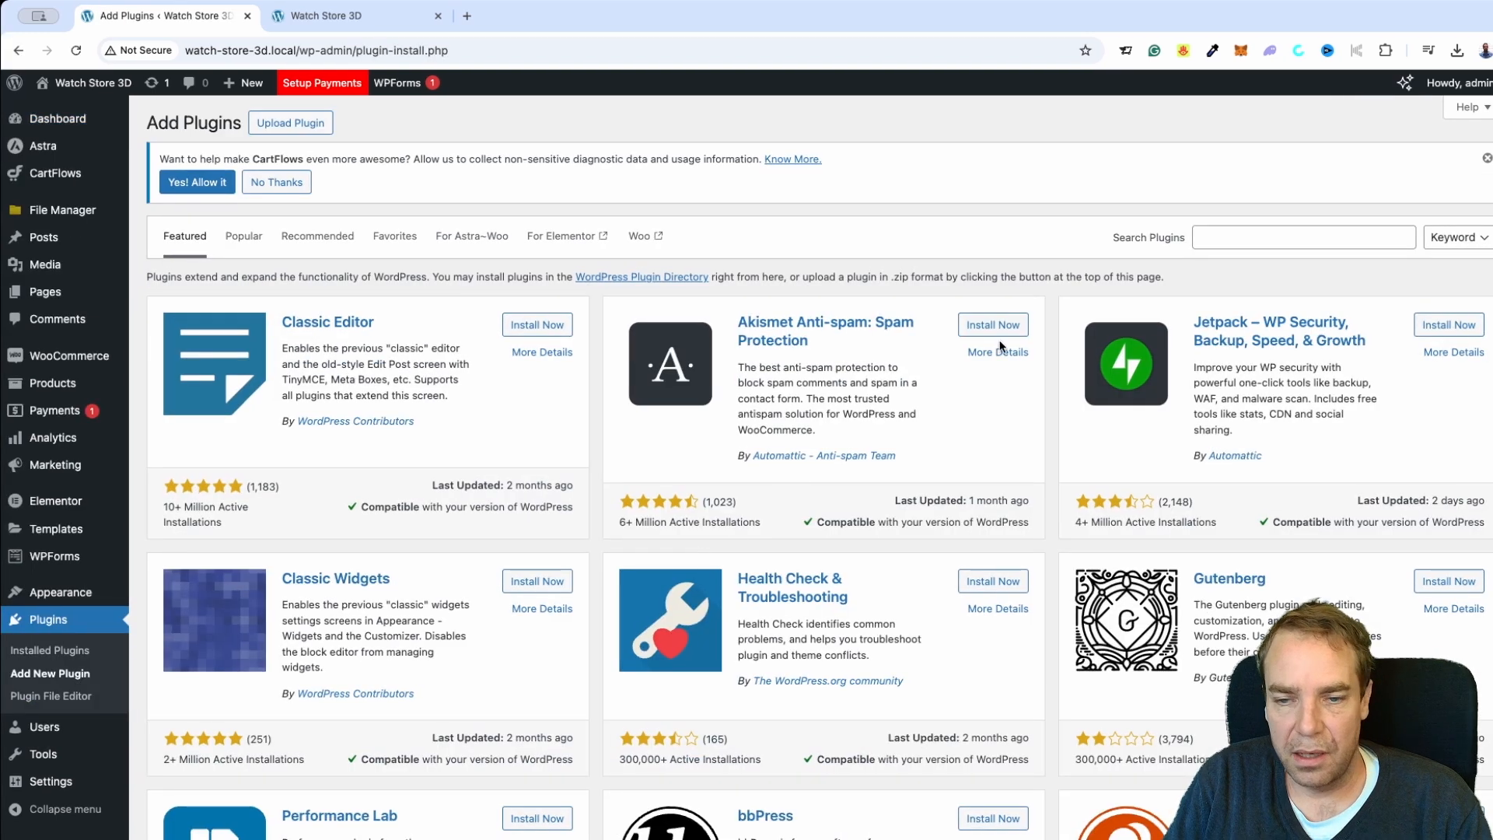
left_click(1209, 238)
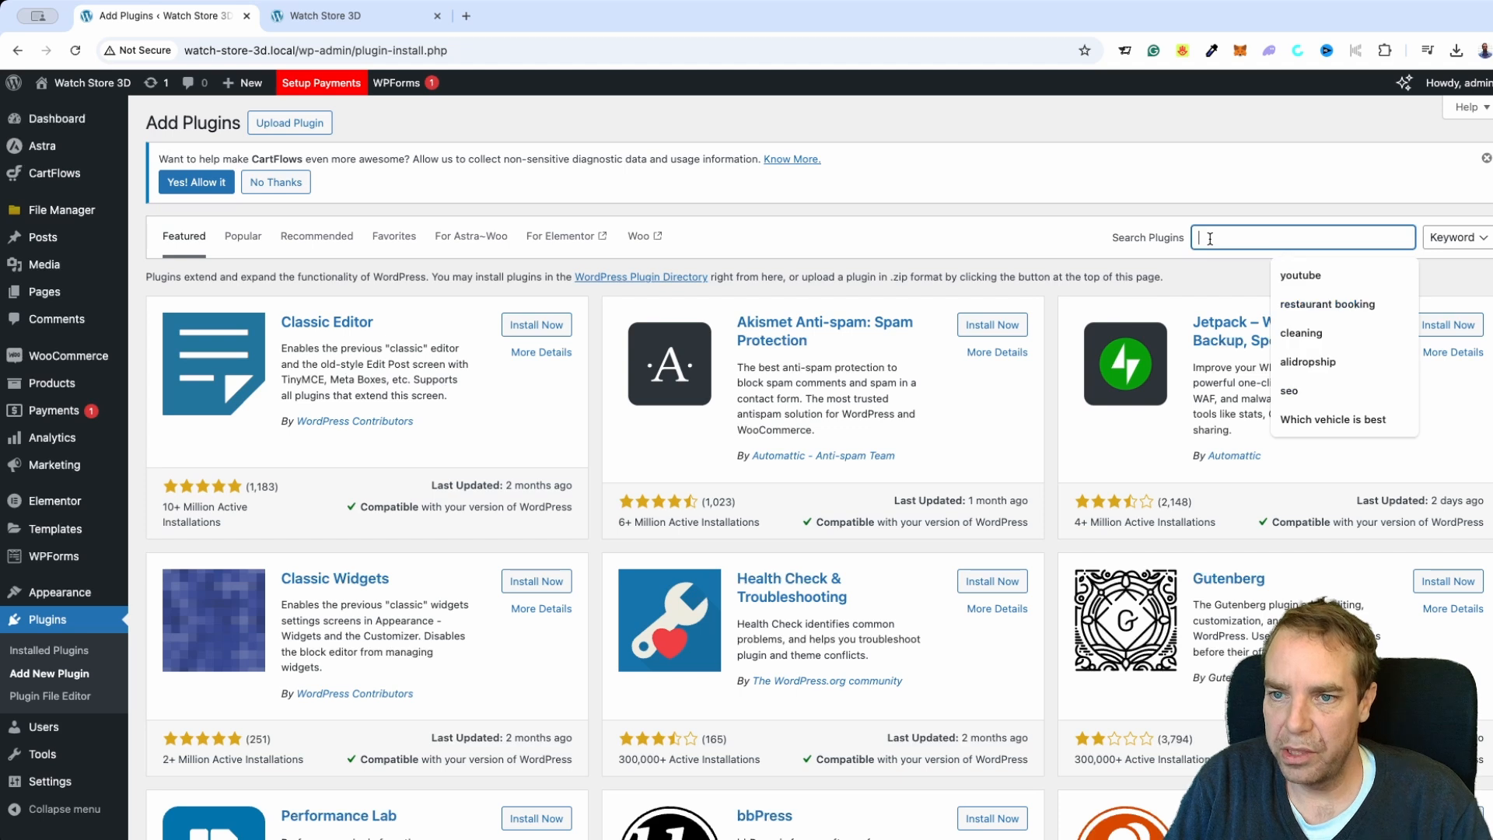
type("sina")
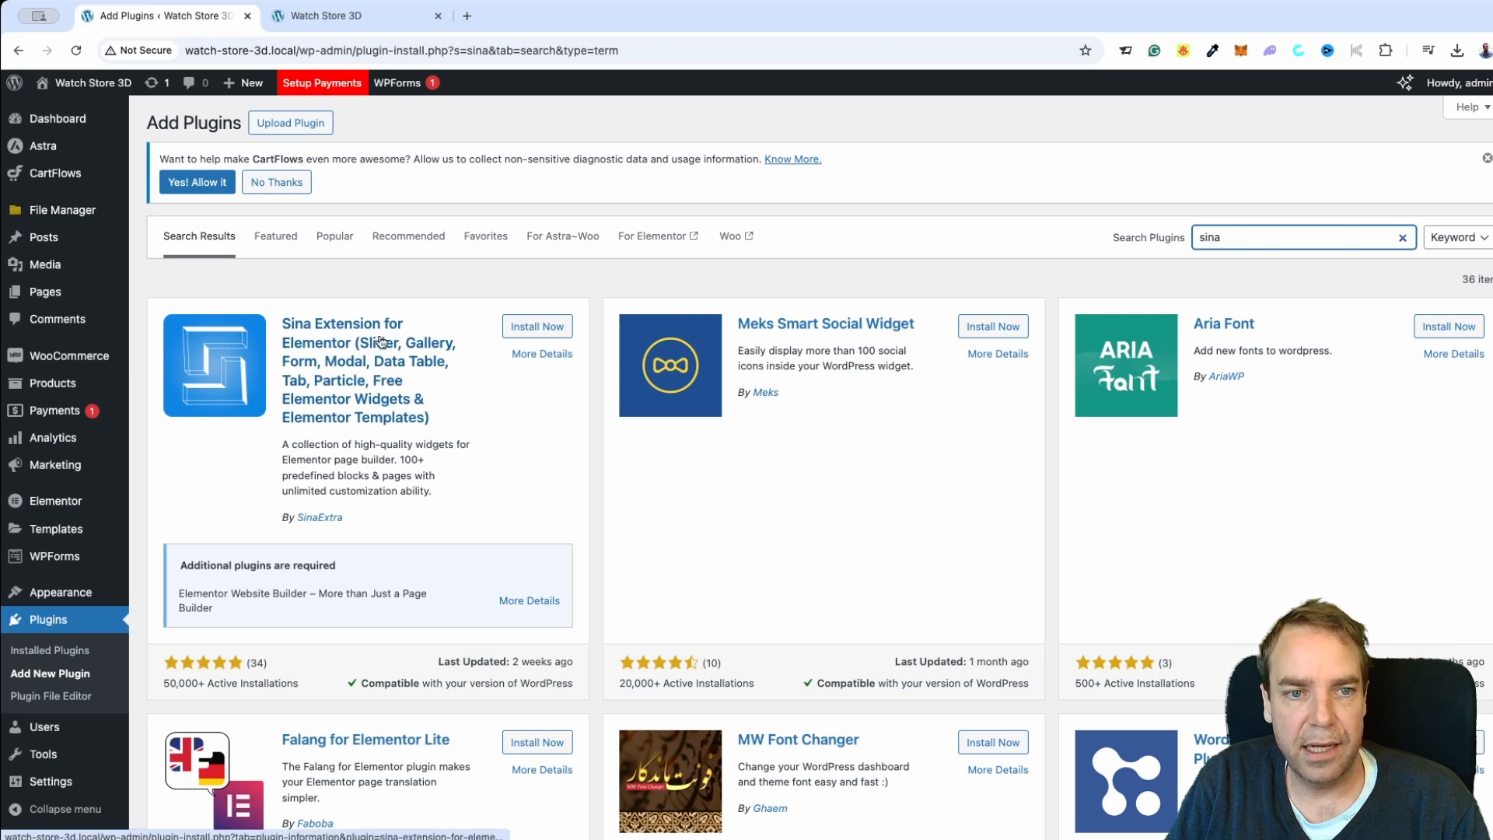
left_click(529, 334)
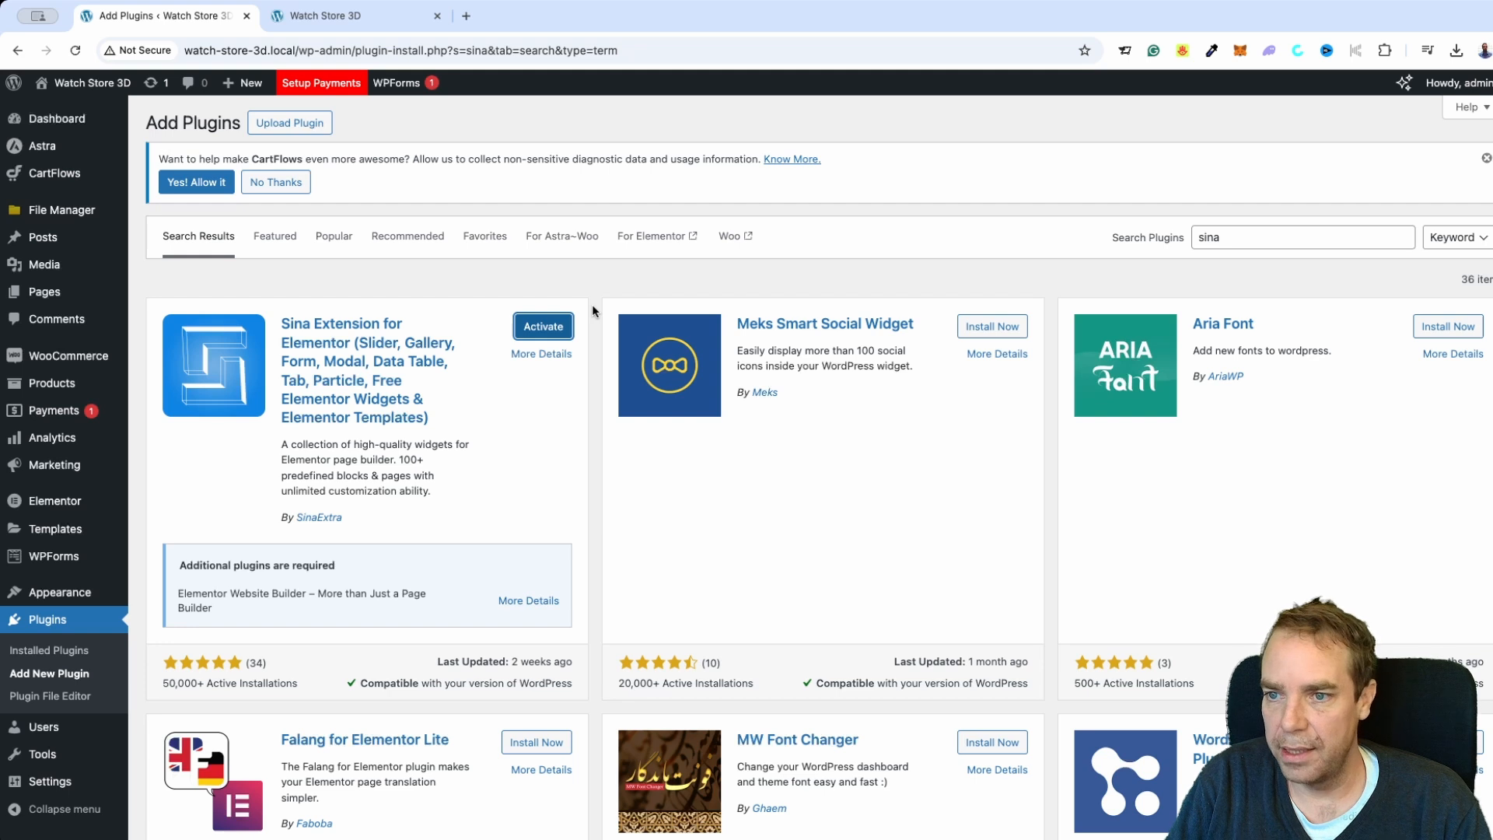
left_click(549, 326)
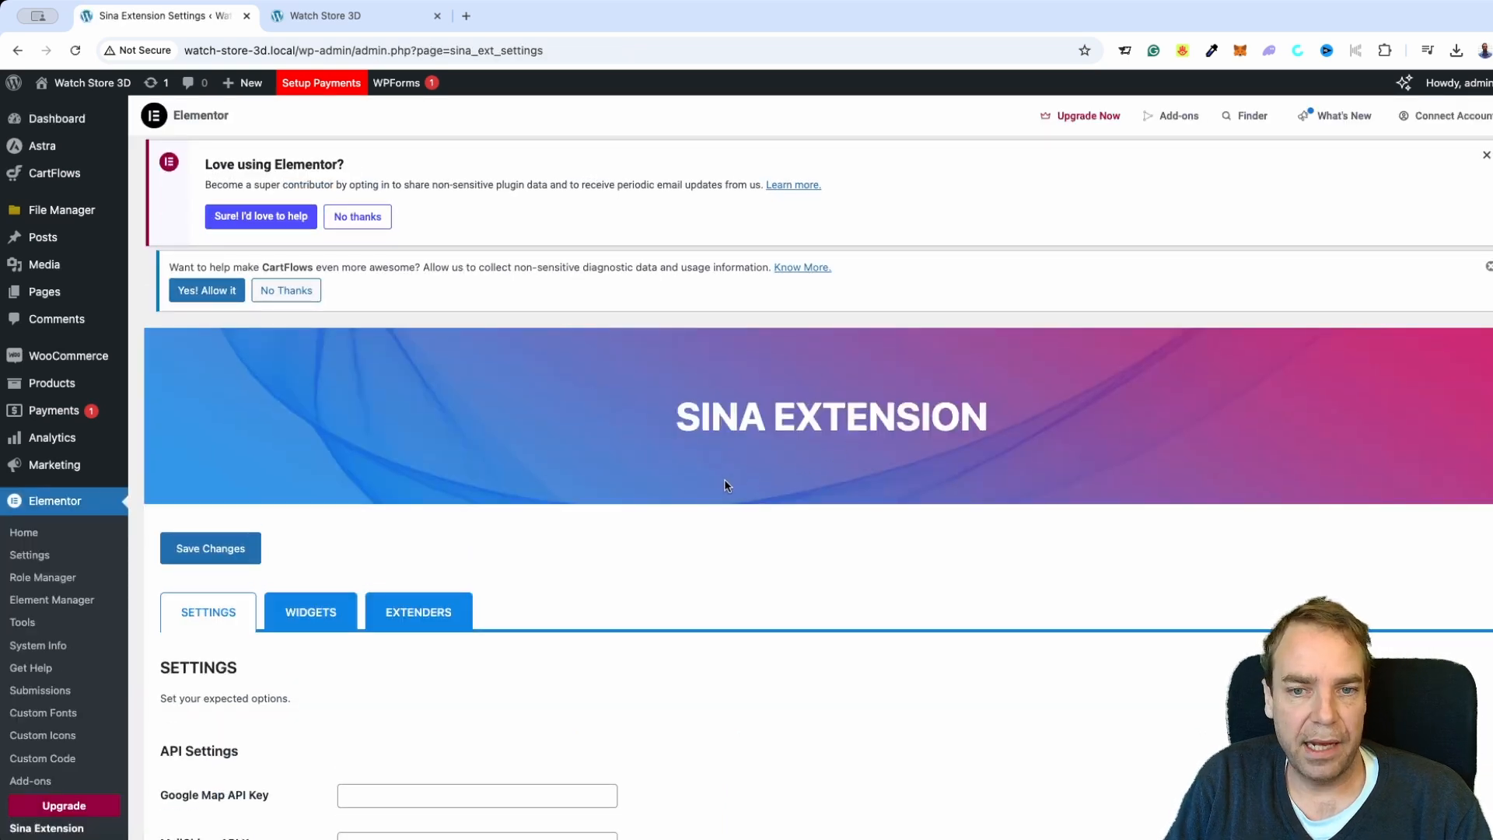
Review the API, template and rollback options on the Sina Extension settings page.
scroll(612, 534, "down", 2)
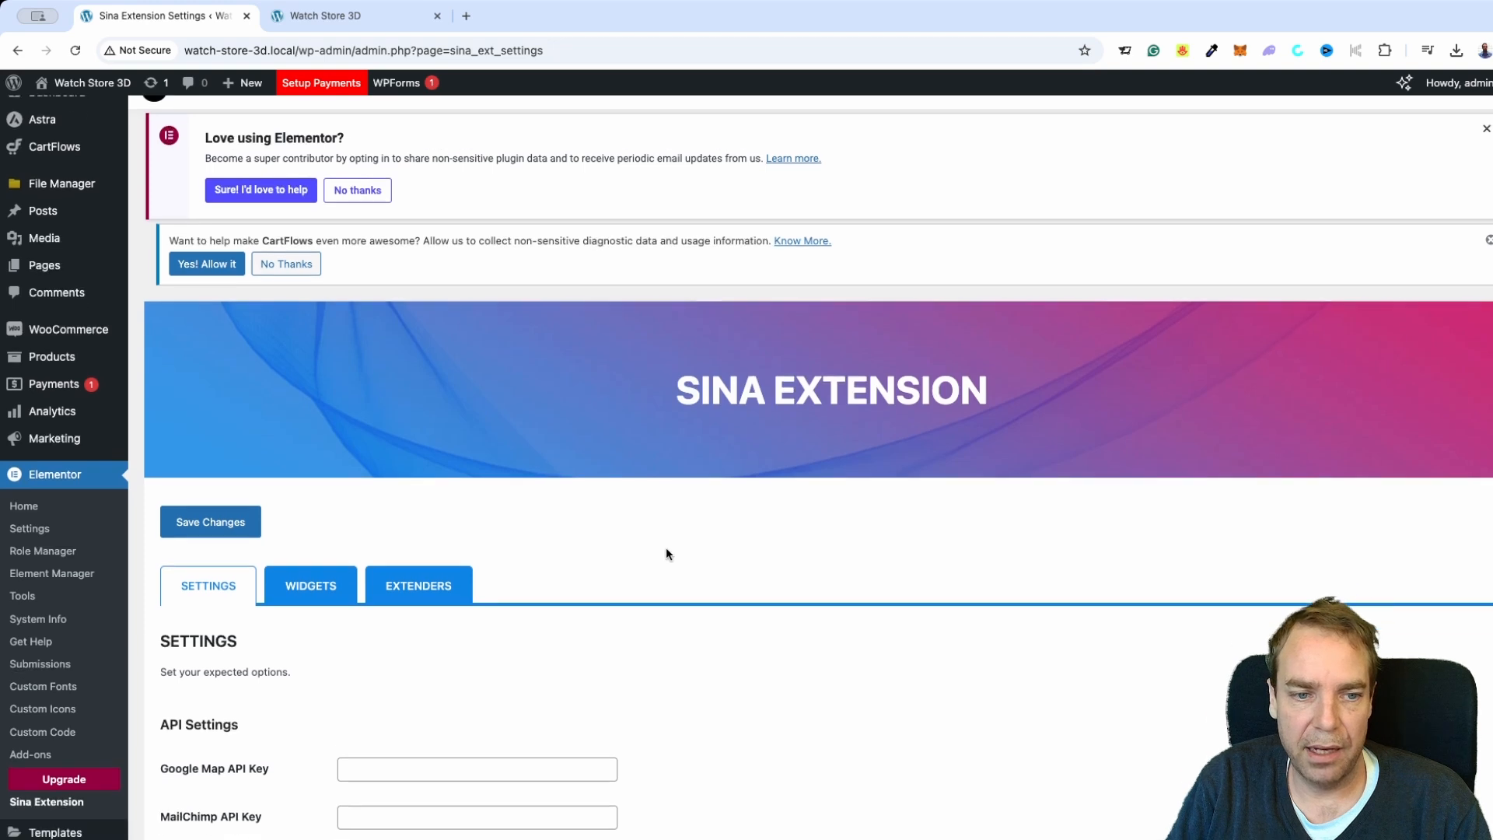
scroll(684, 542, "down", 1)
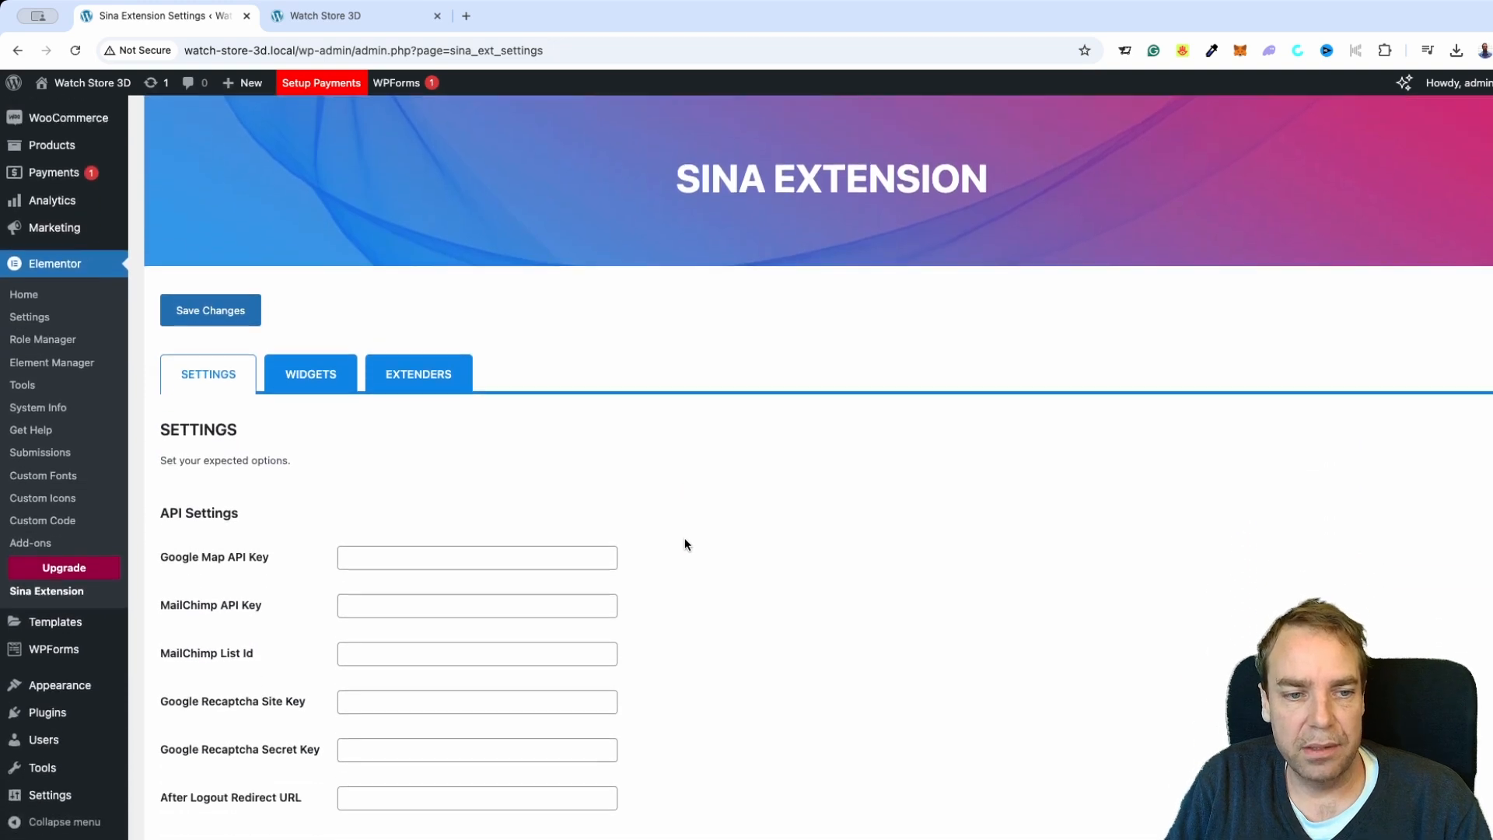
scroll(700, 540, "down", 1)
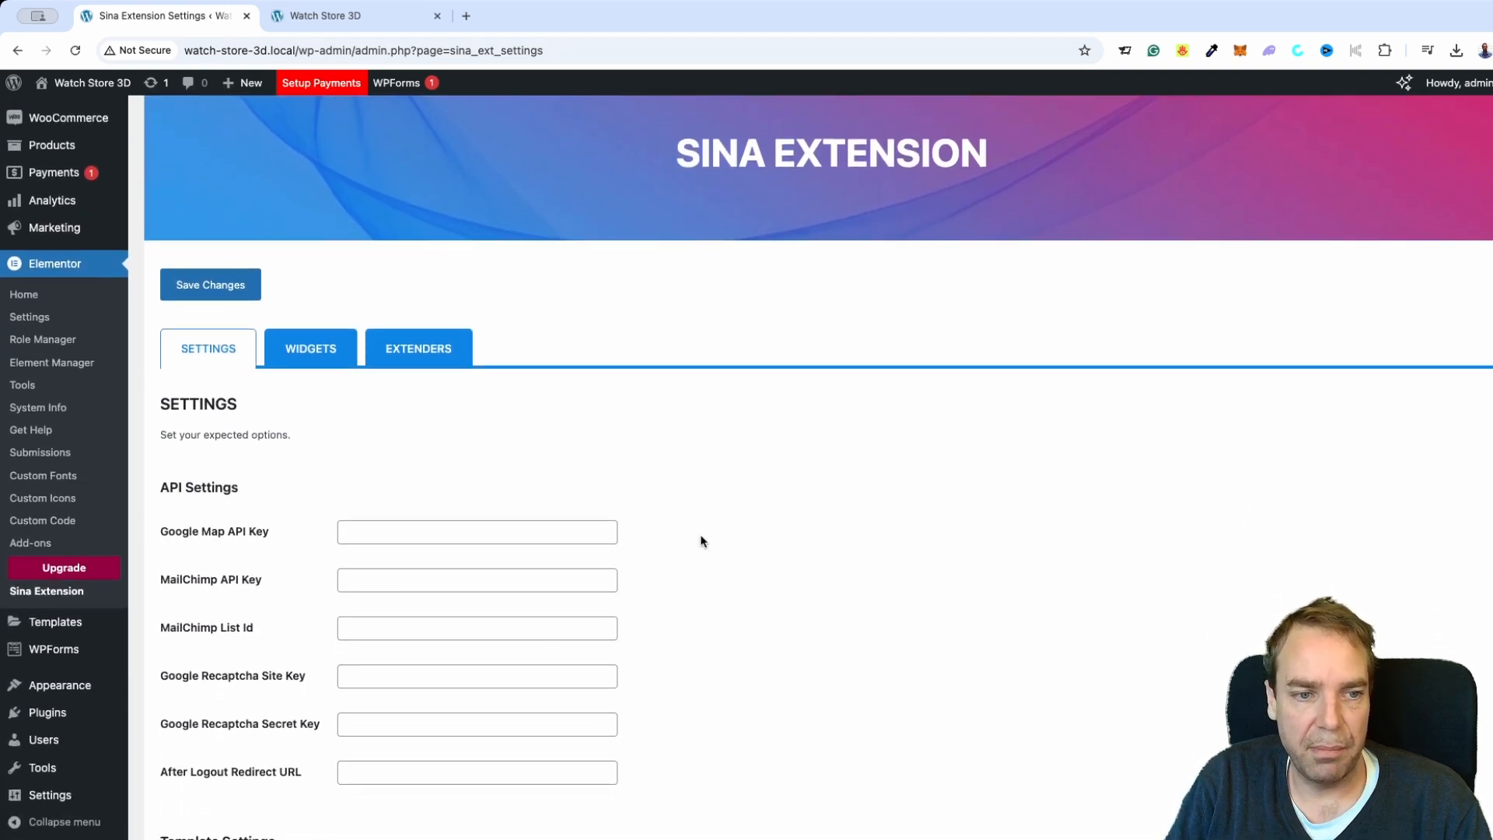
scroll(765, 618, "down", 3)
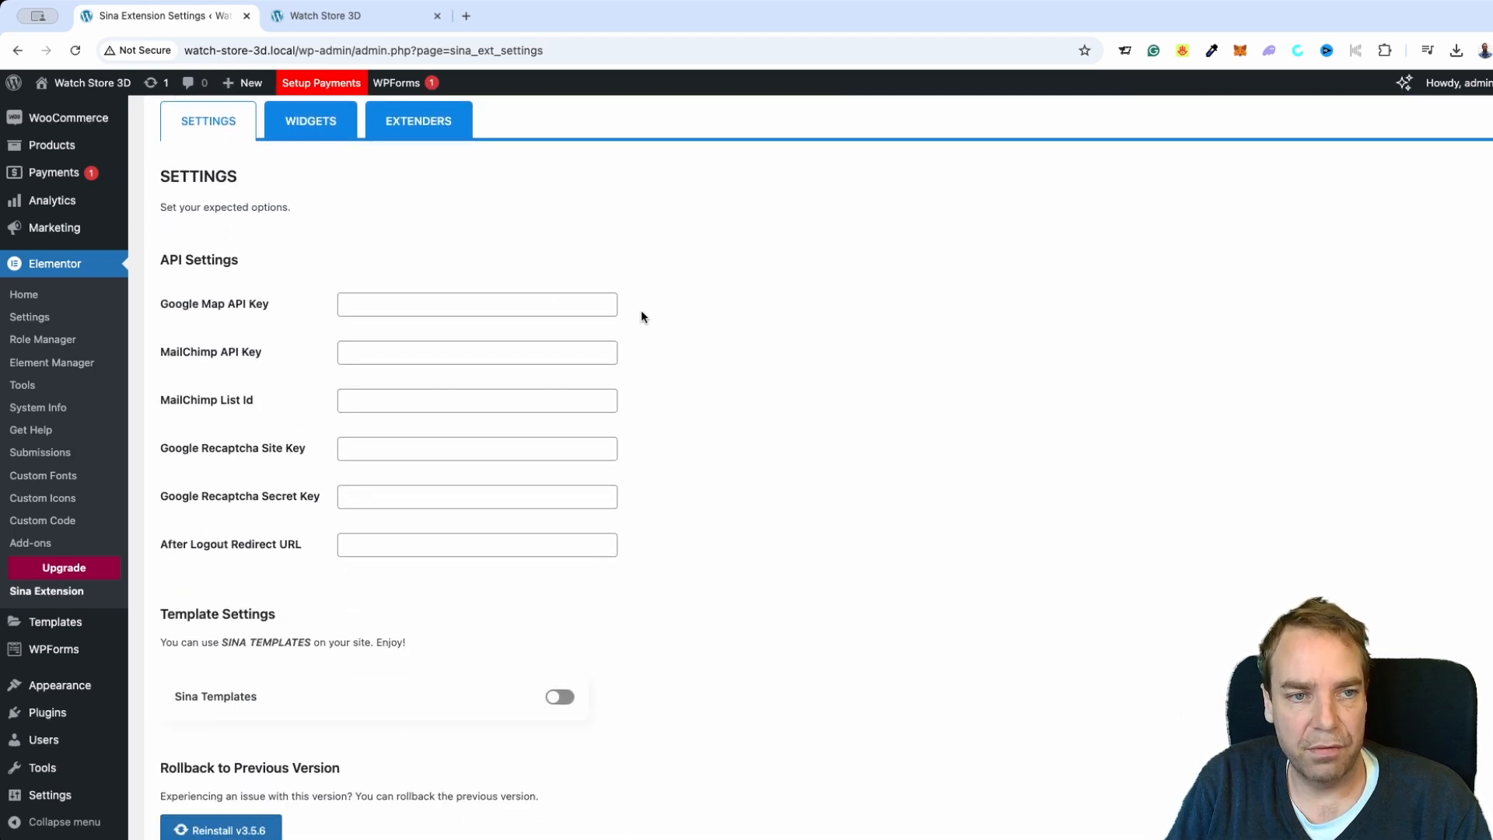
scroll(700, 646, "up", 1)
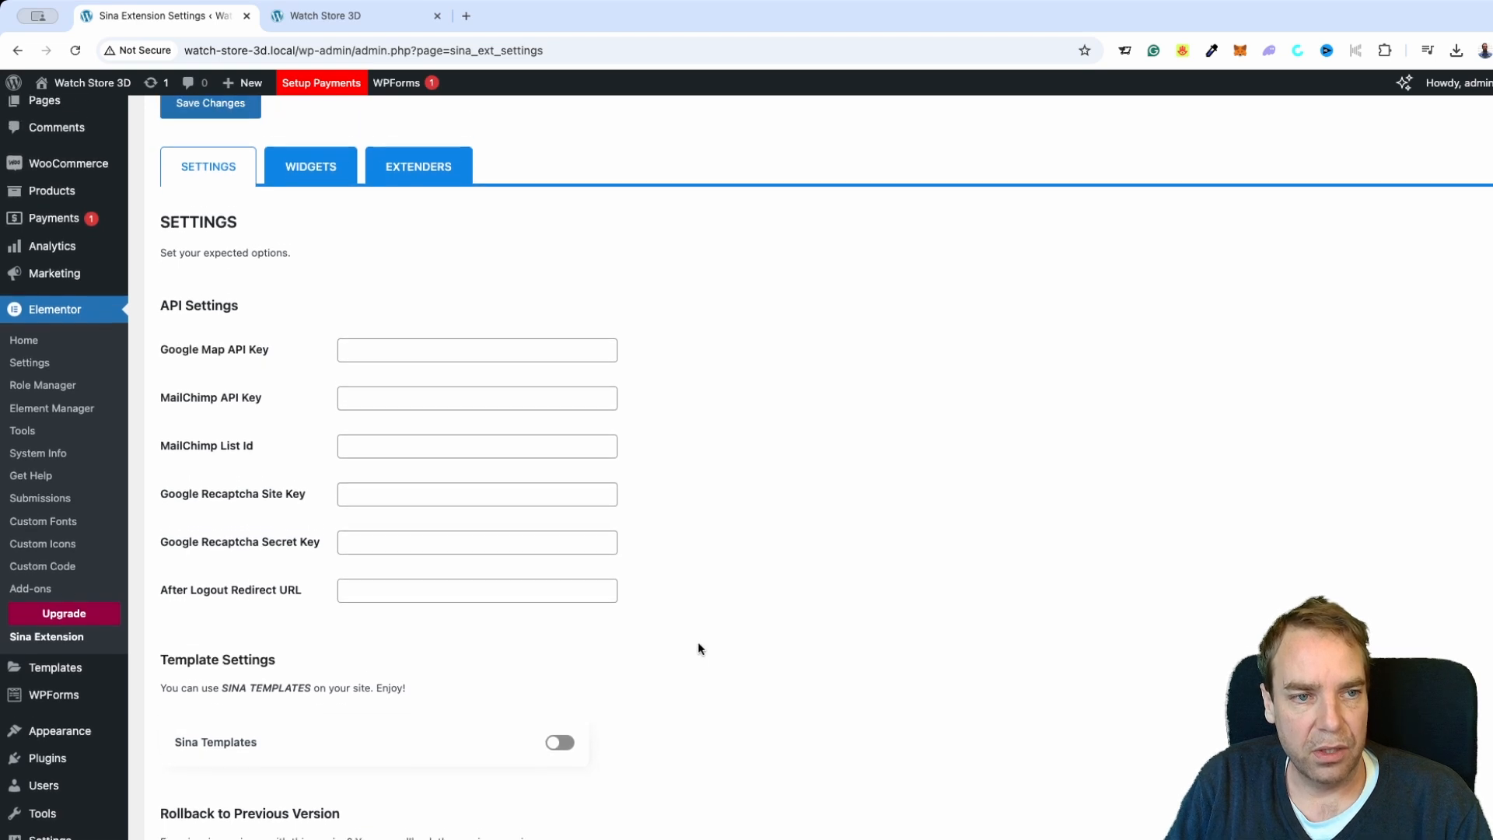
scroll(706, 628, "down", 2)
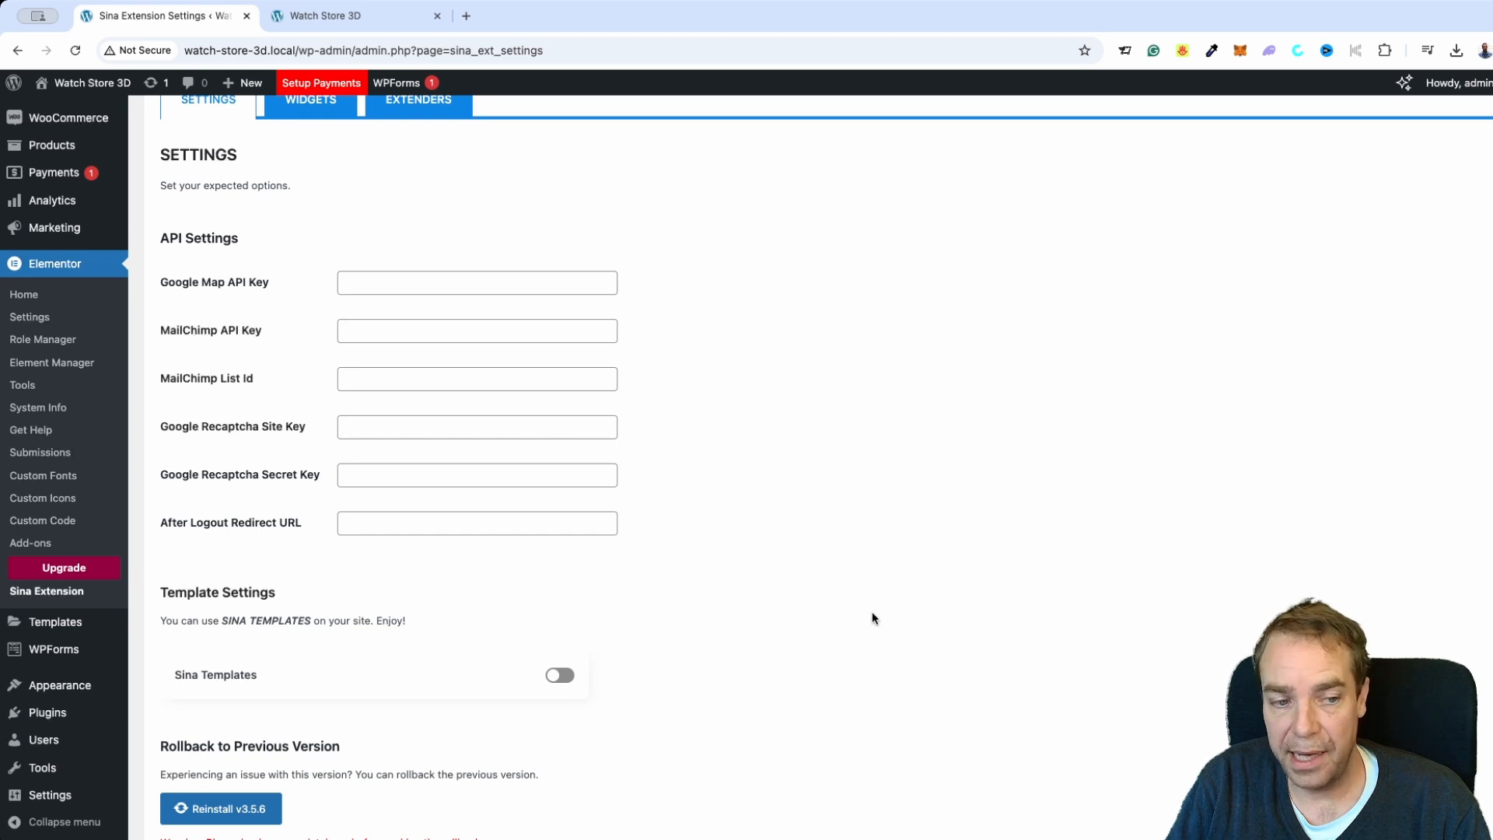
Create a new Elementor saved template of type Section named "Slide 1".
left_click(60, 626)
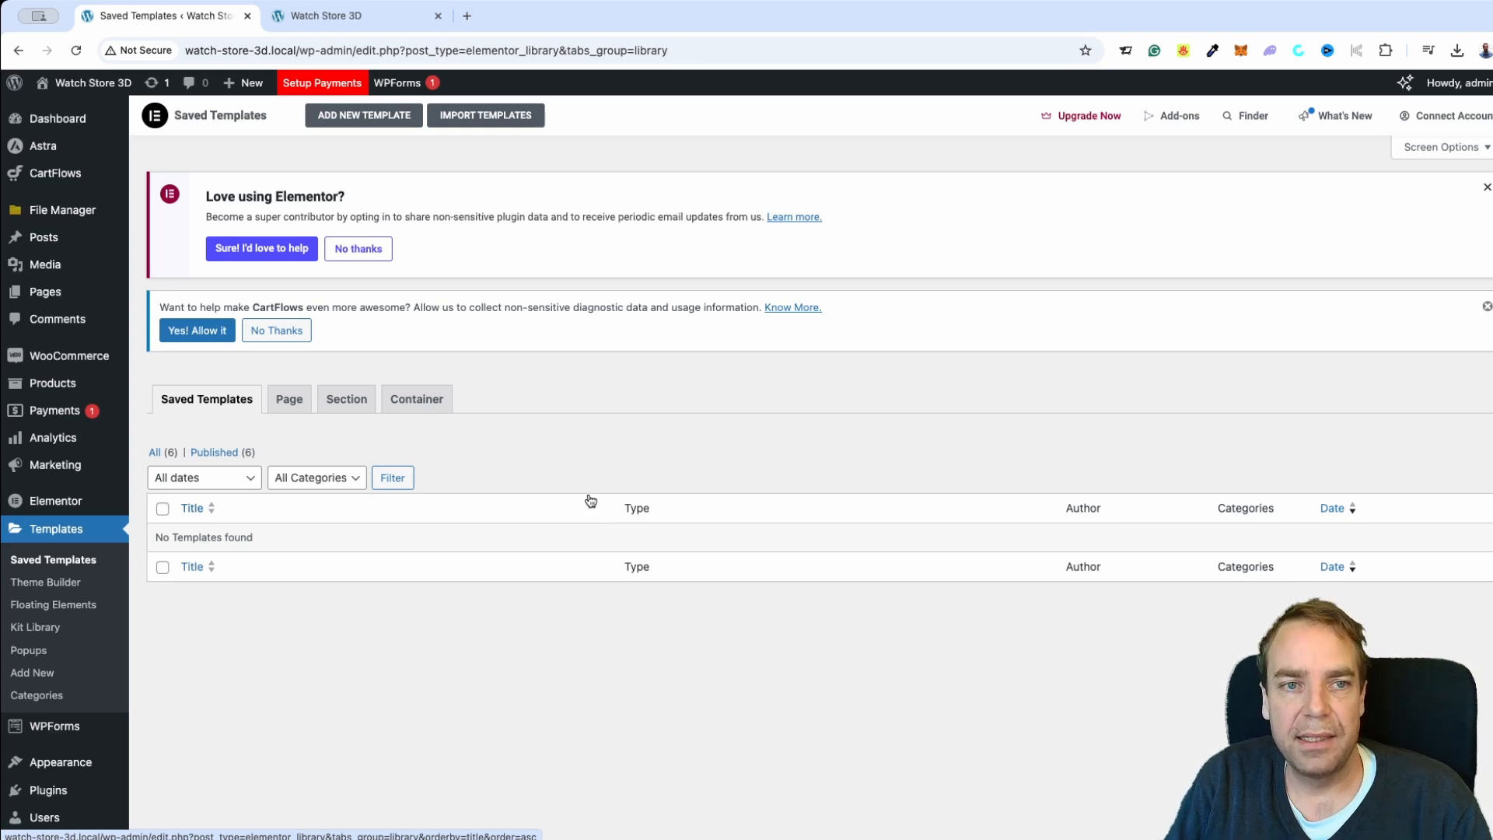
left_click(356, 118)
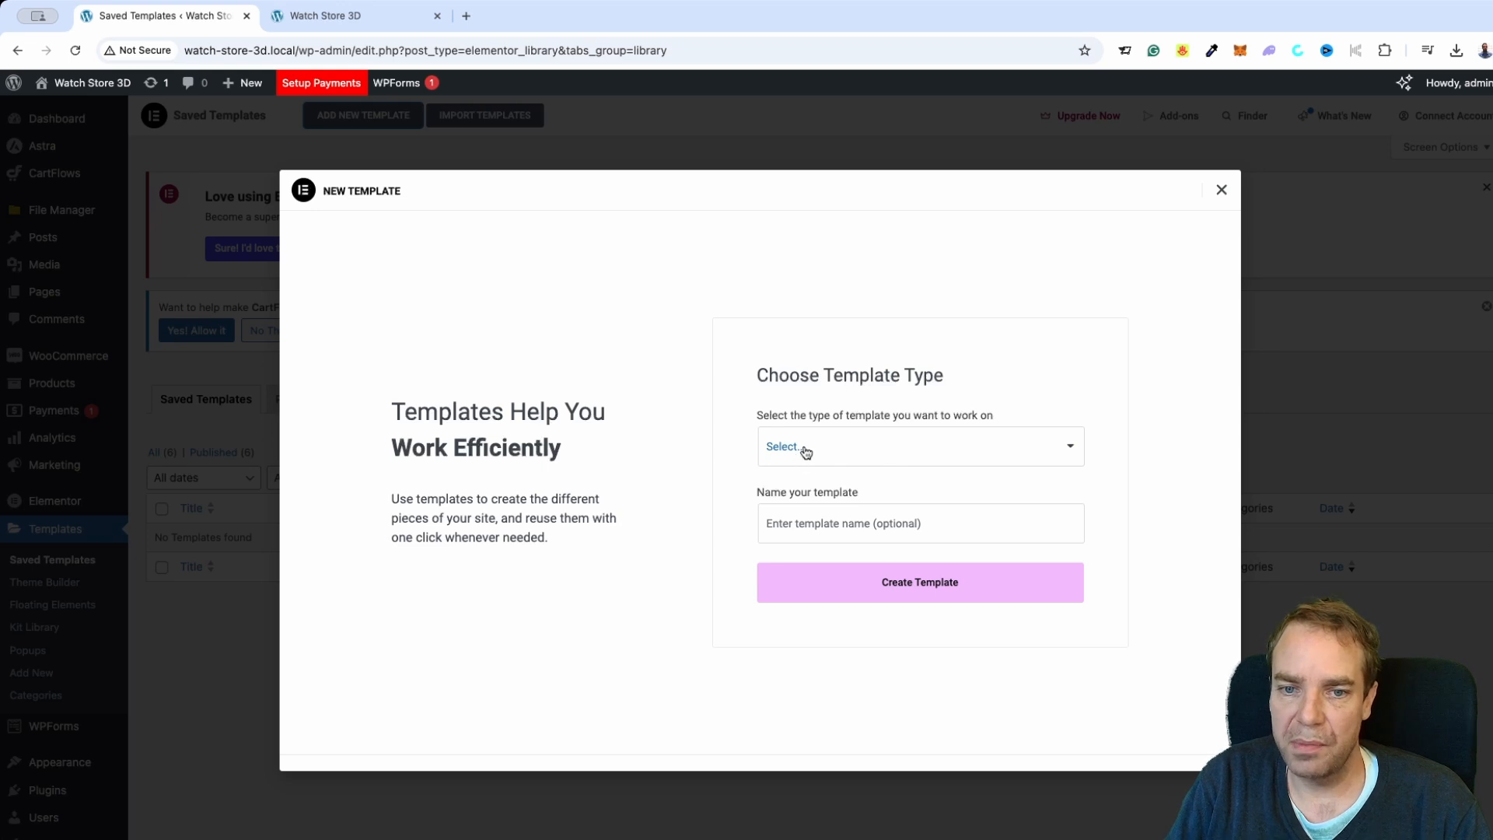
left_click(800, 508)
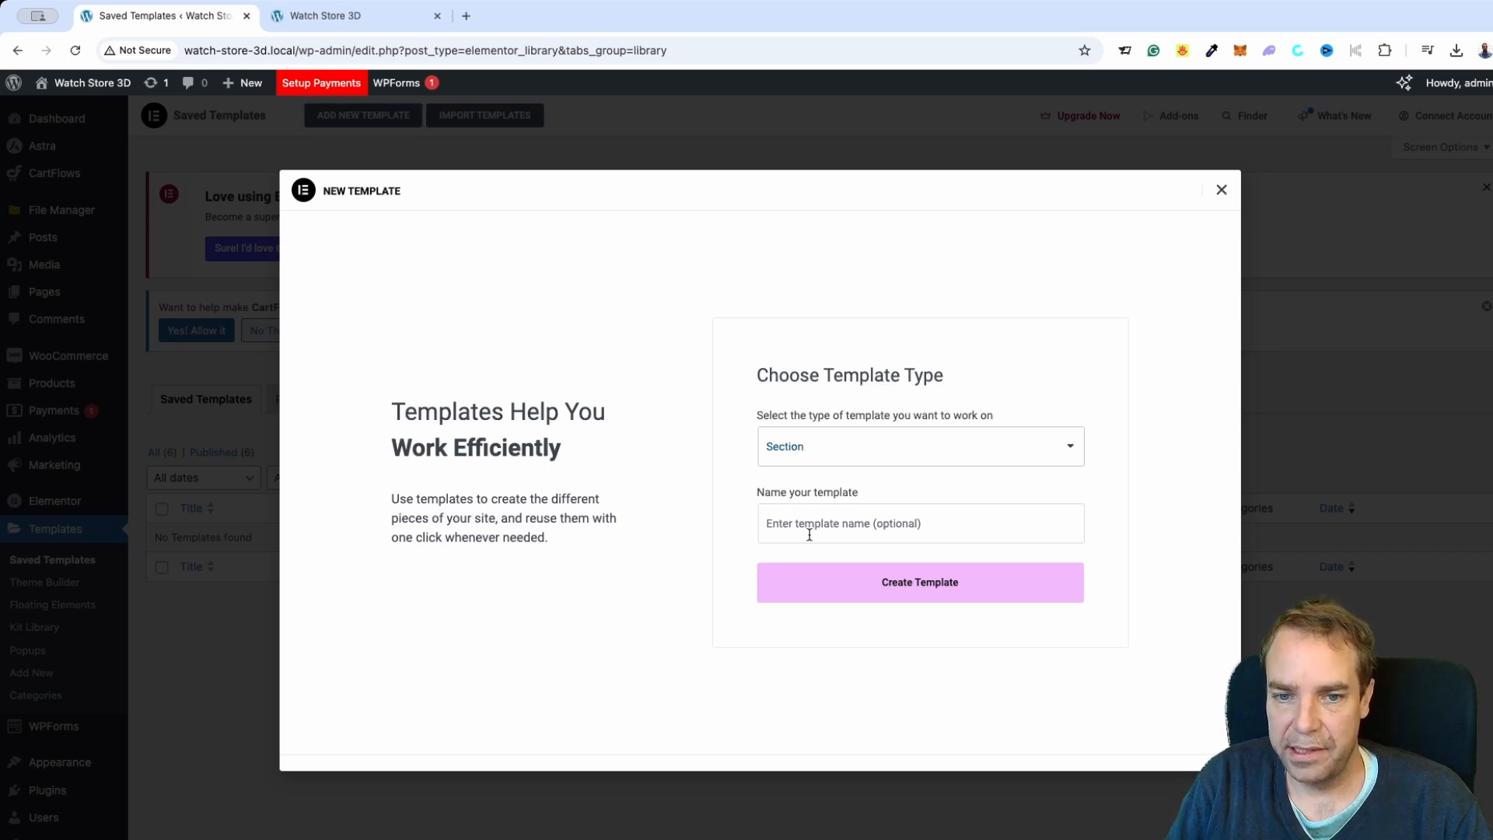
left_click(810, 522)
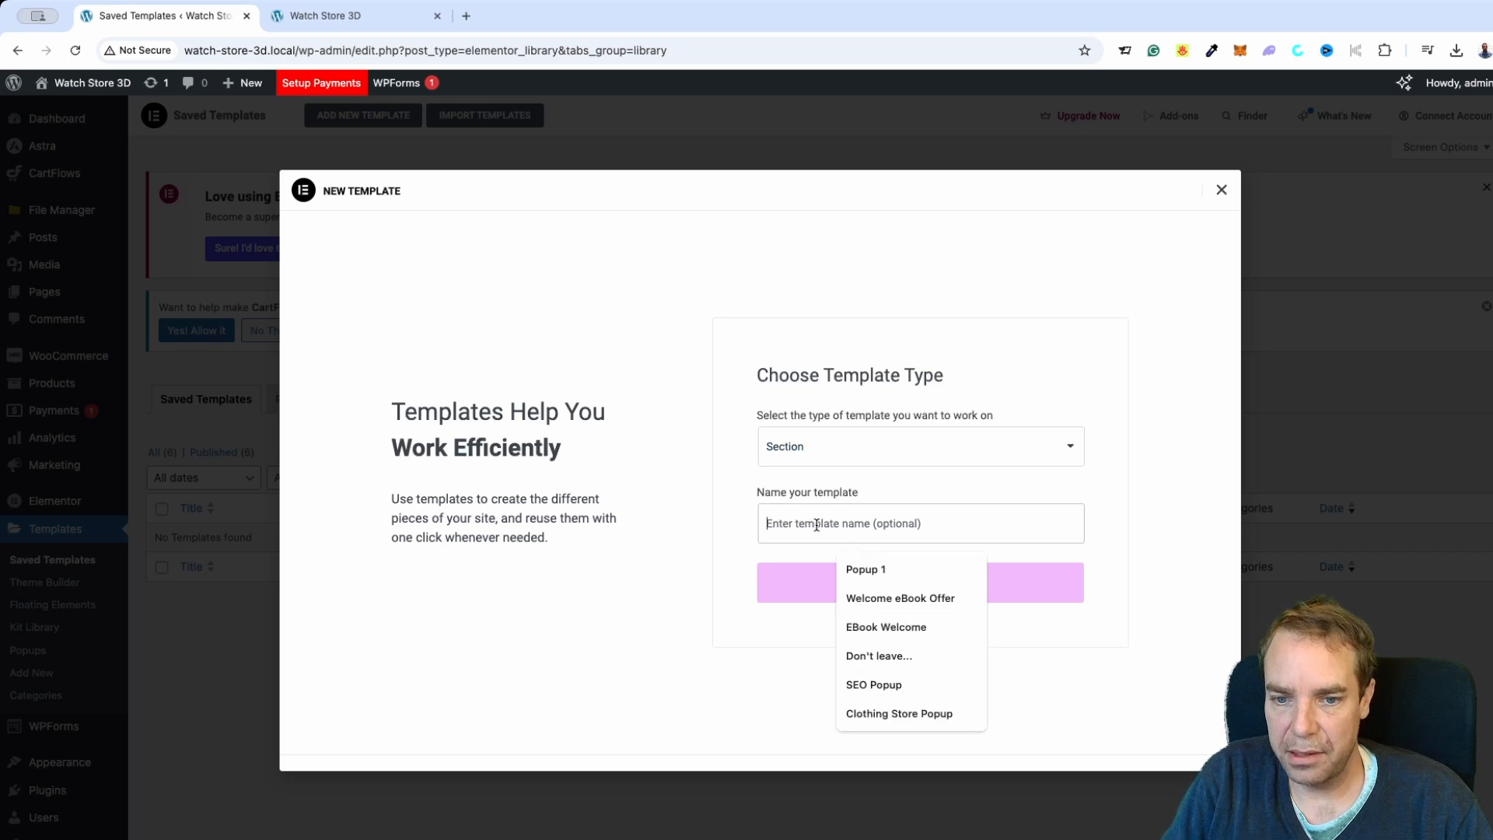
type("Sli")
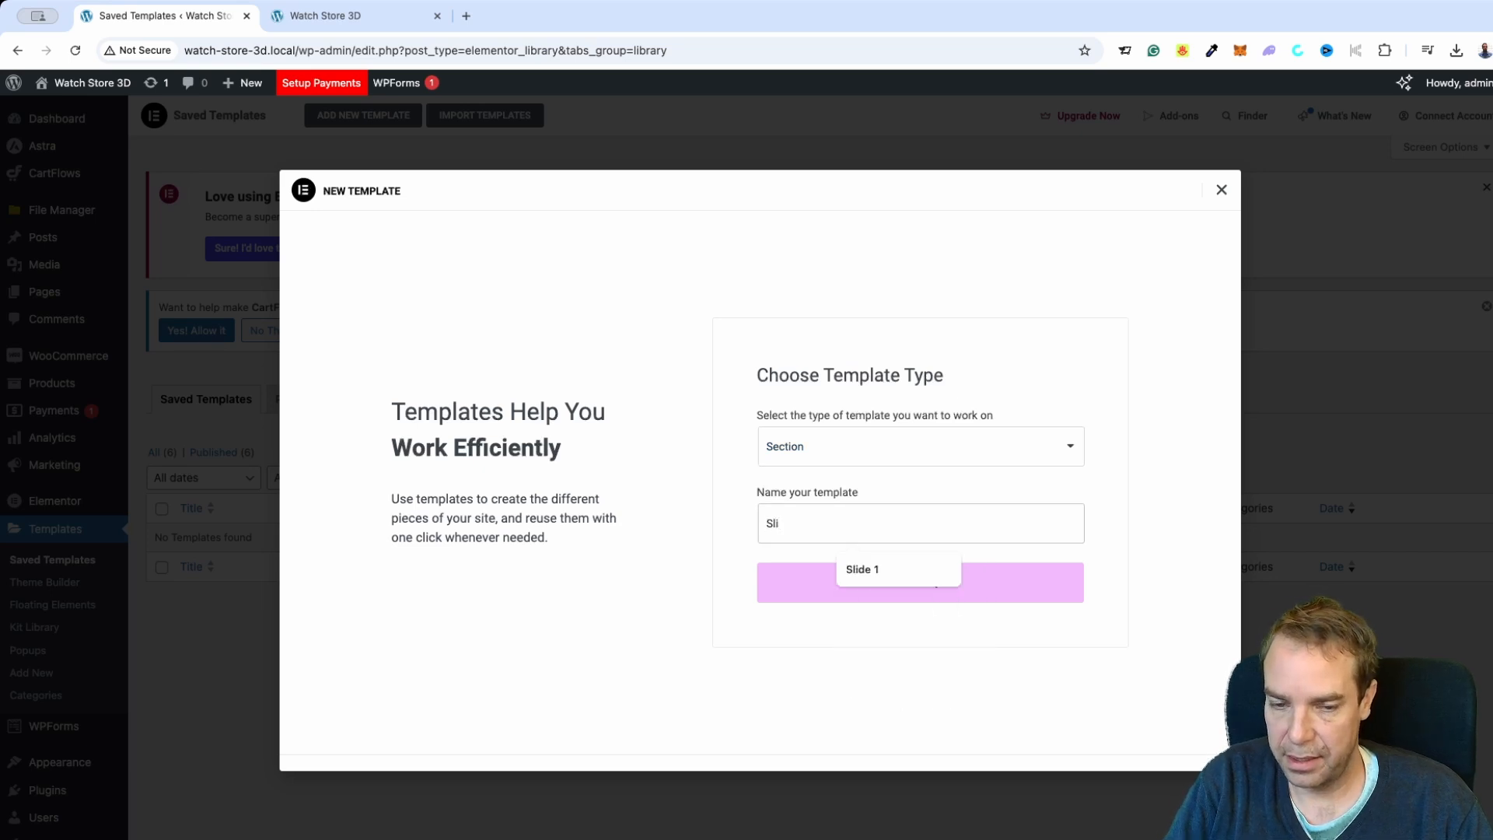
type("de 1")
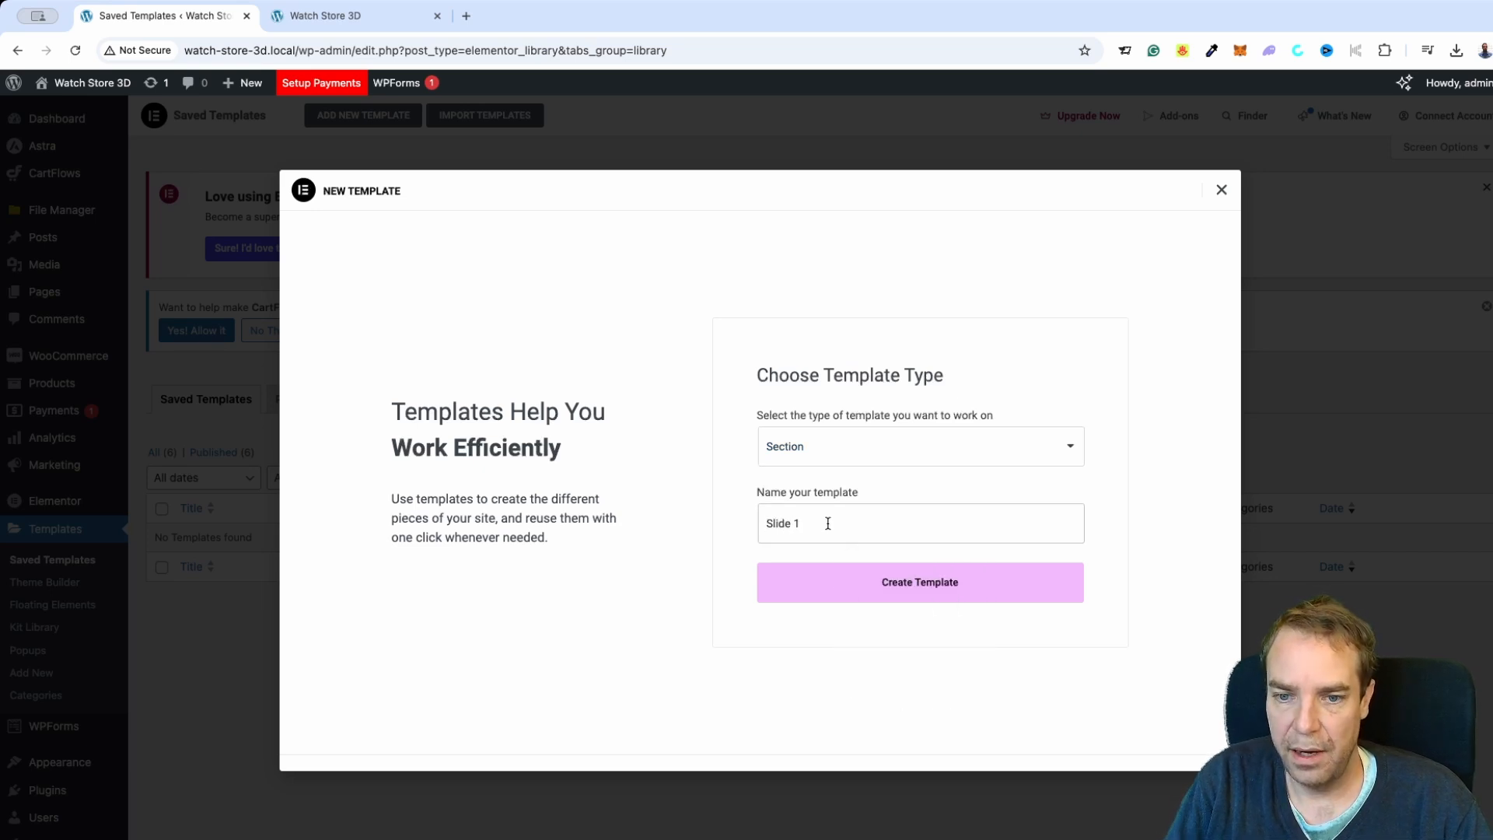
left_click(940, 595)
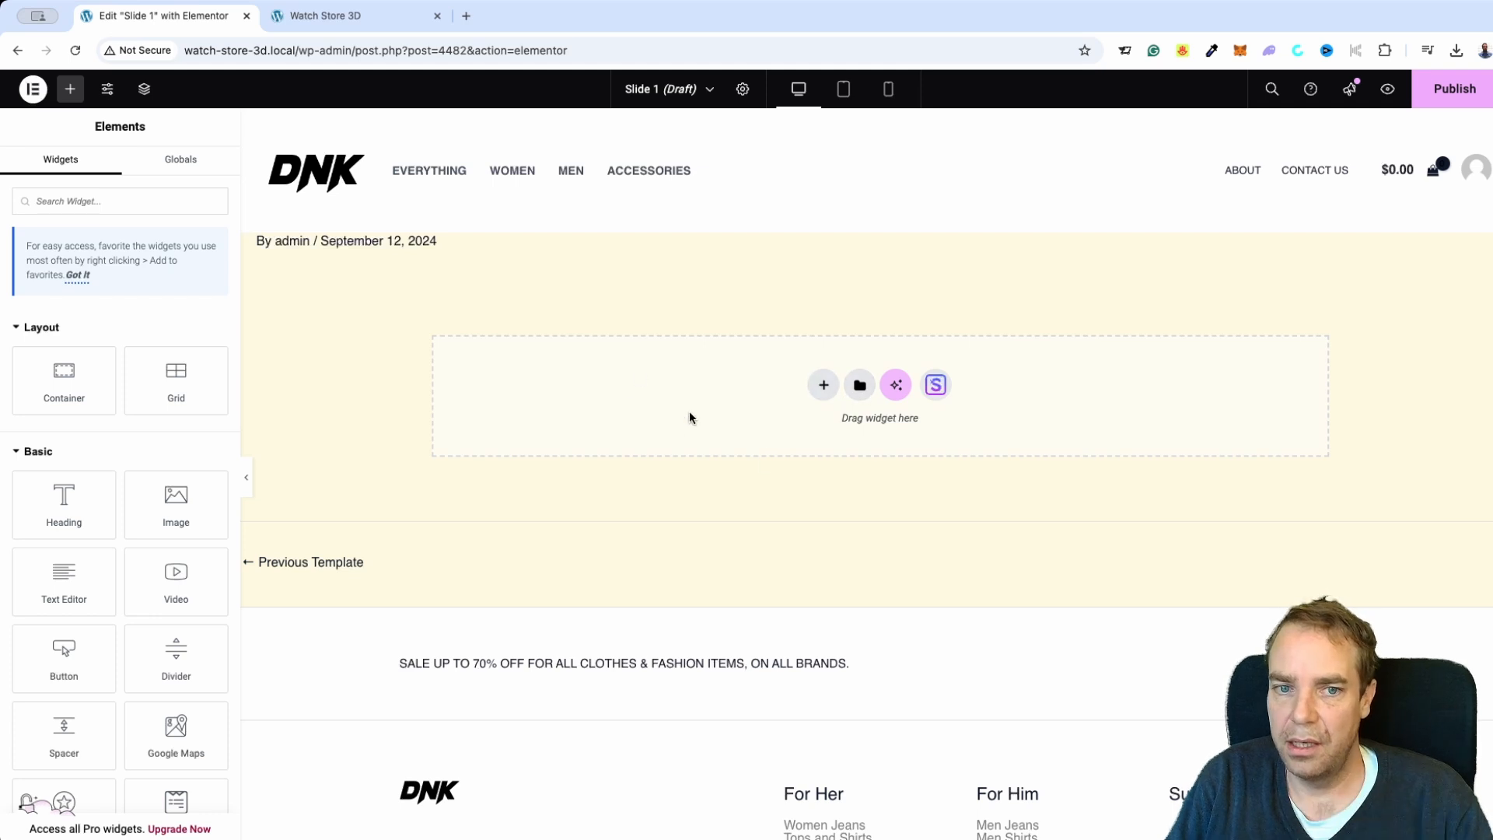
Open the template library for the empty section, filter the blocks by the Archive category, and clear that filter.
left_click(860, 386)
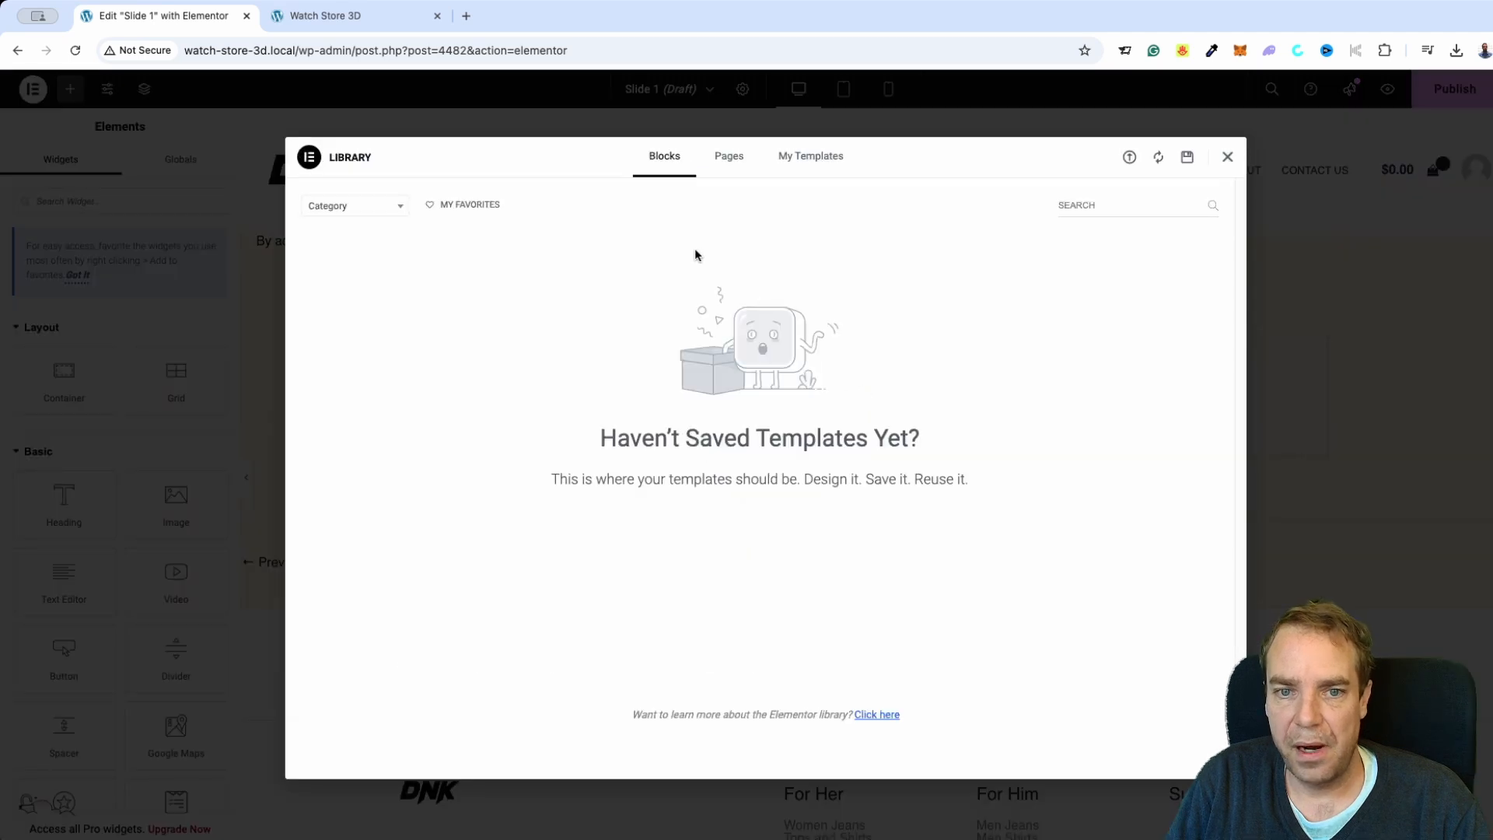
left_click(386, 210)
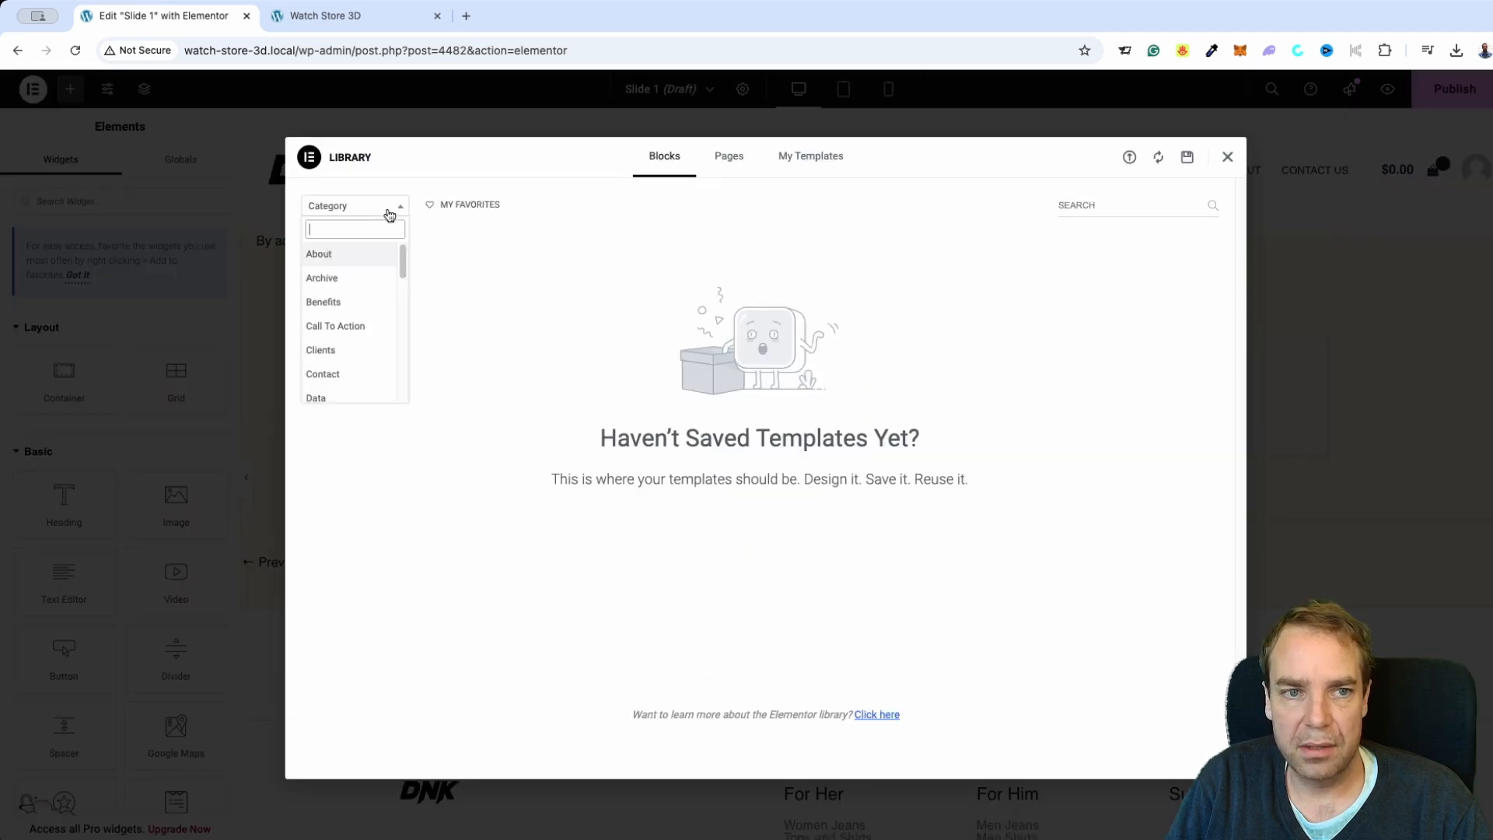
left_click(361, 276)
left_click(370, 215)
left_click(386, 211)
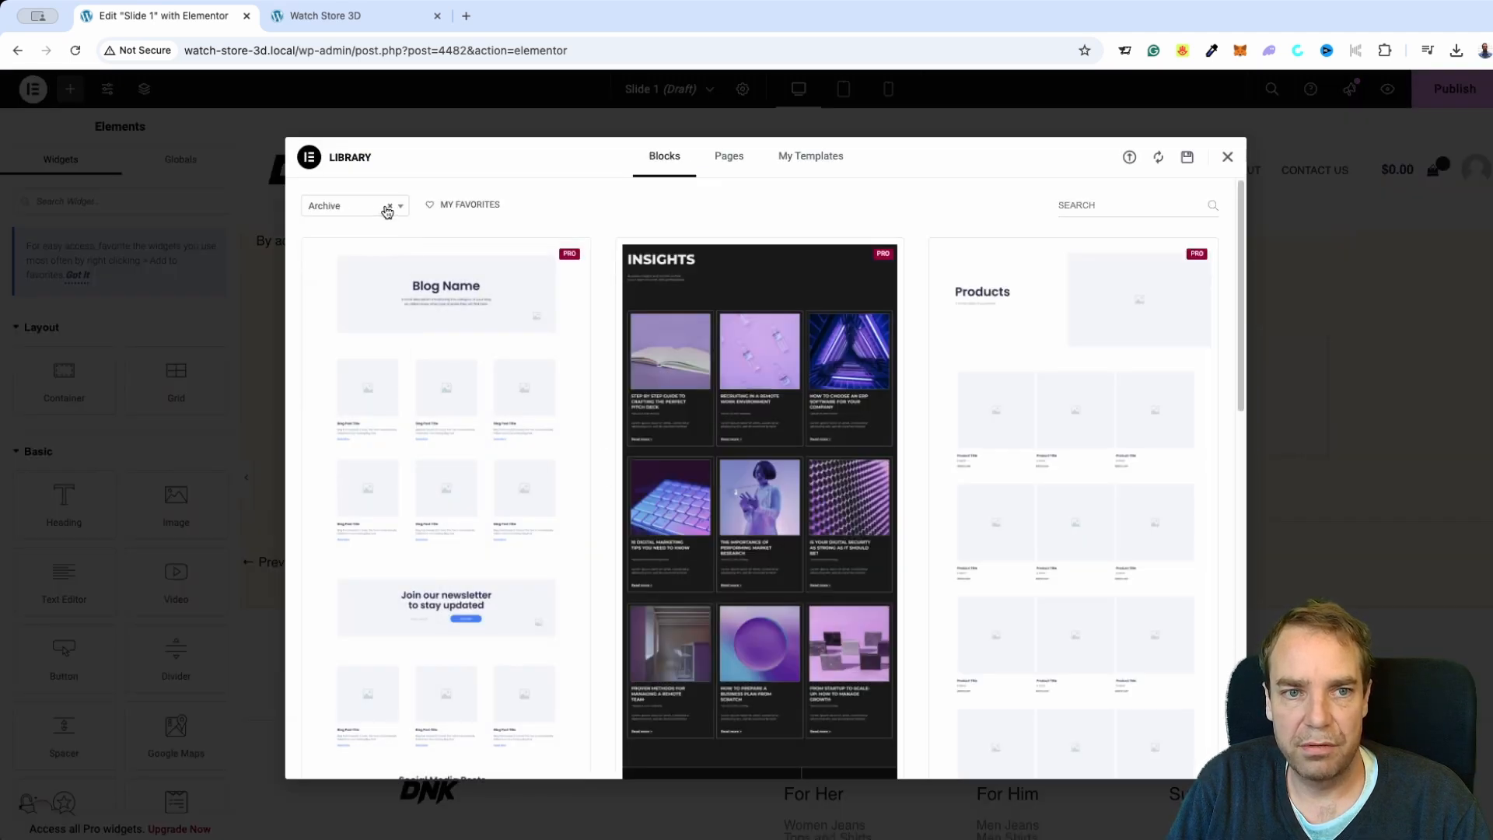
left_click(389, 210)
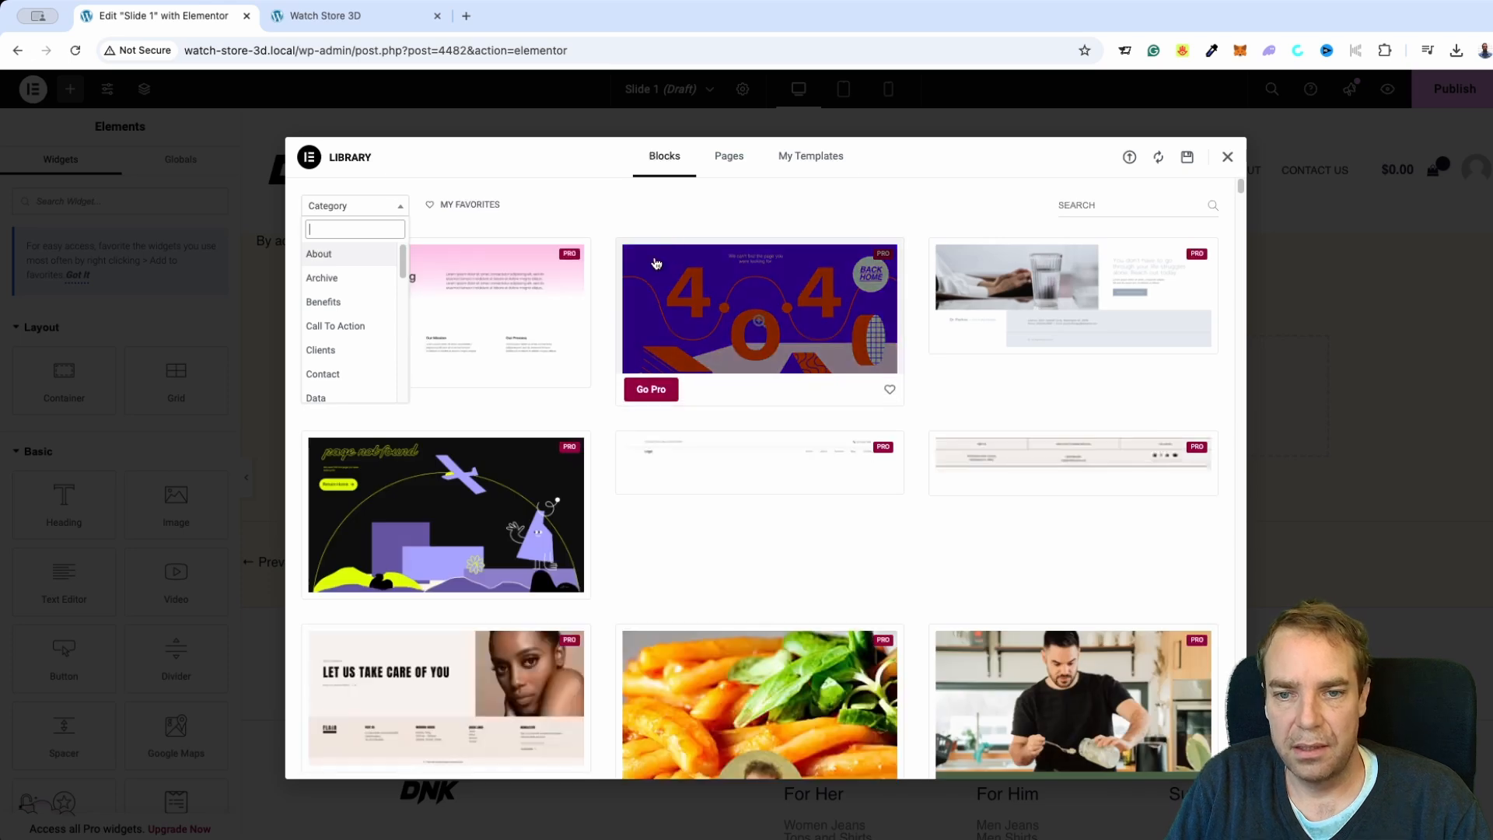
Look through the library's blocks to the end of the list for a section layout available without Pro.
scroll(945, 406, "down", 10)
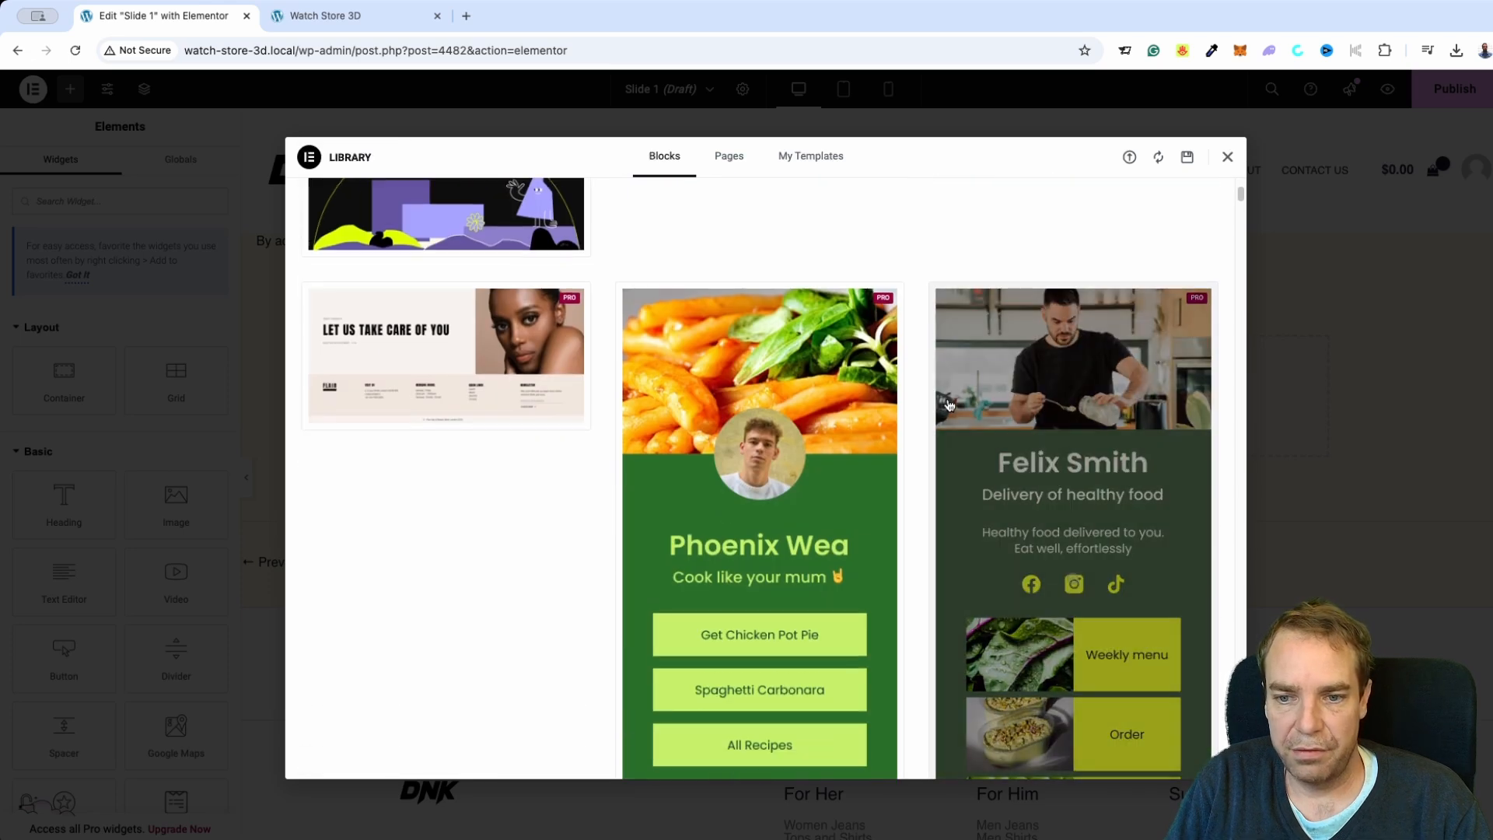
scroll(949, 406, "down", 10)
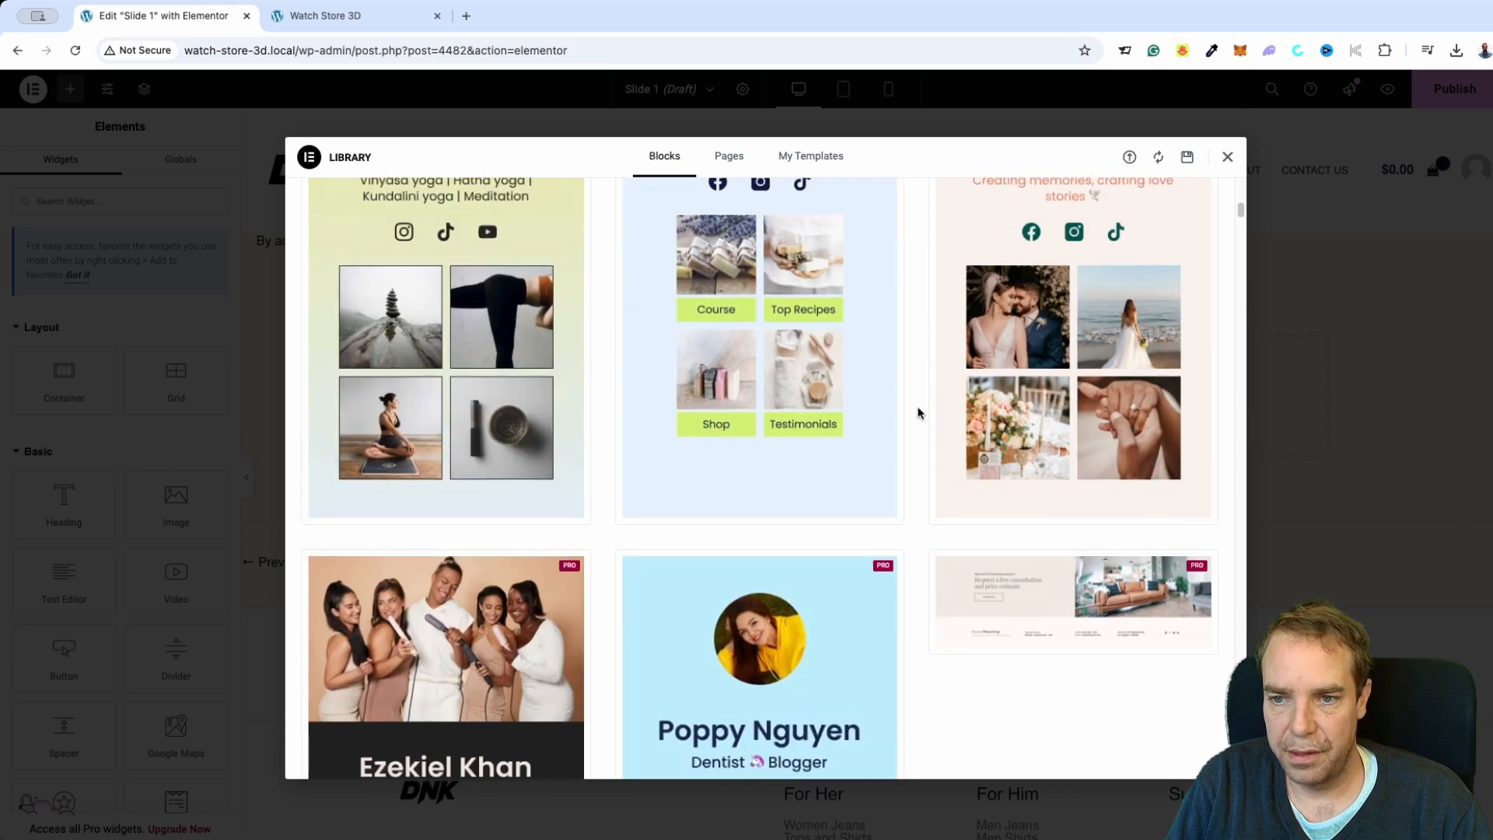
scroll(918, 413, "down", 5)
scroll(918, 413, "down", 20)
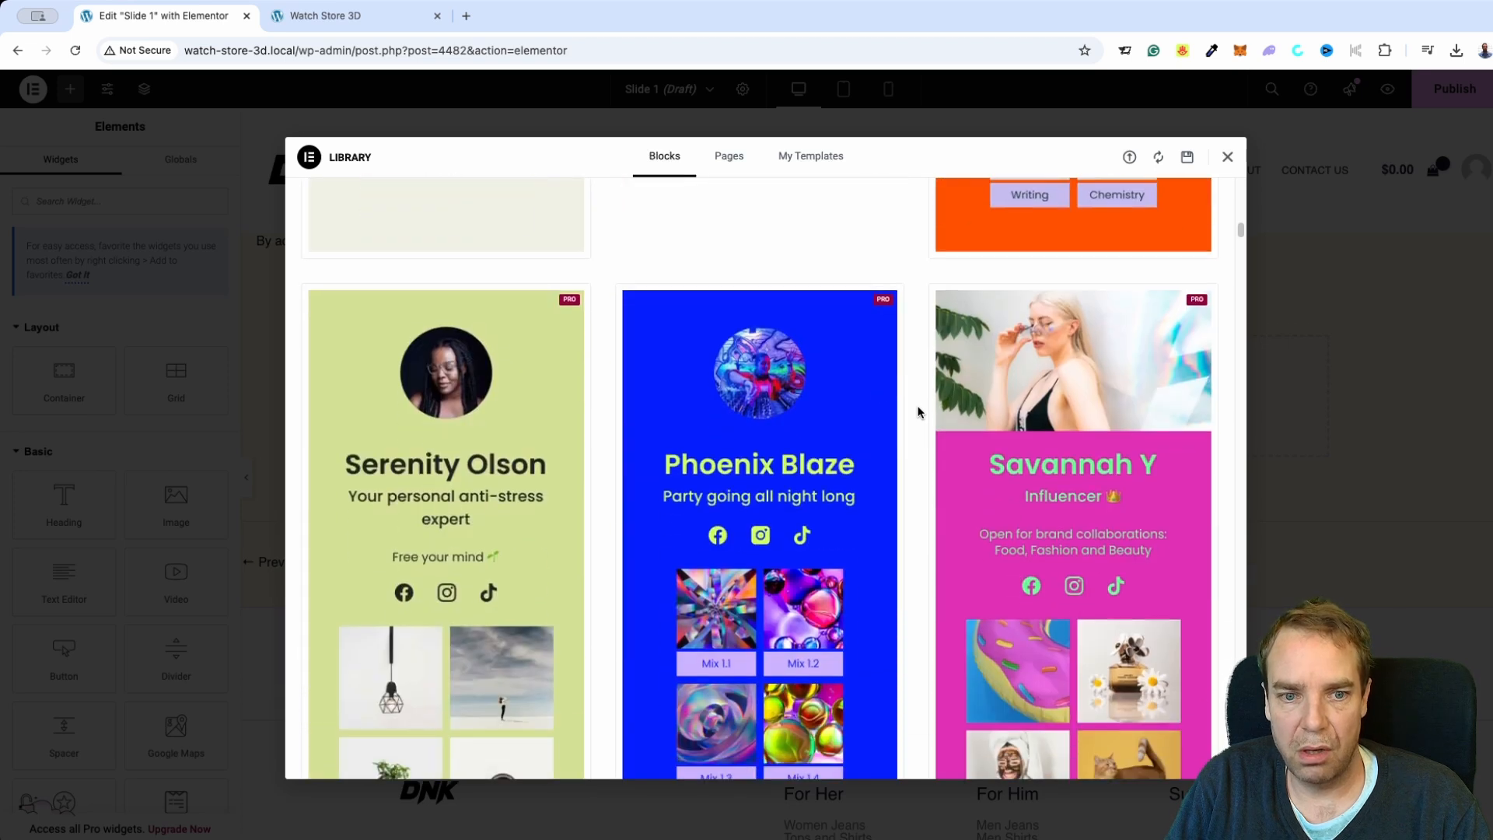
scroll(918, 410, "down", 10)
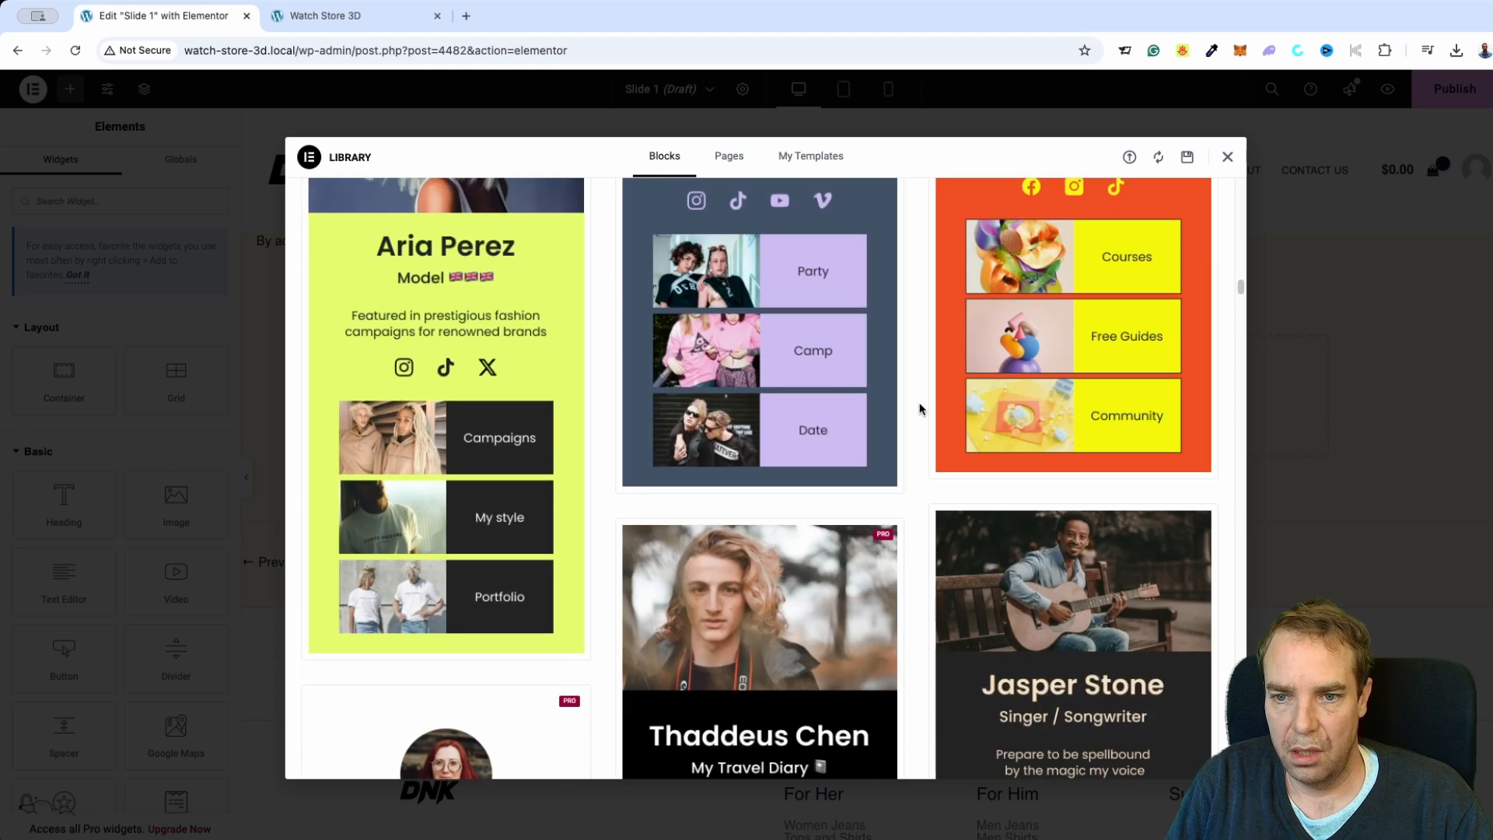
scroll(918, 408, "down", 15)
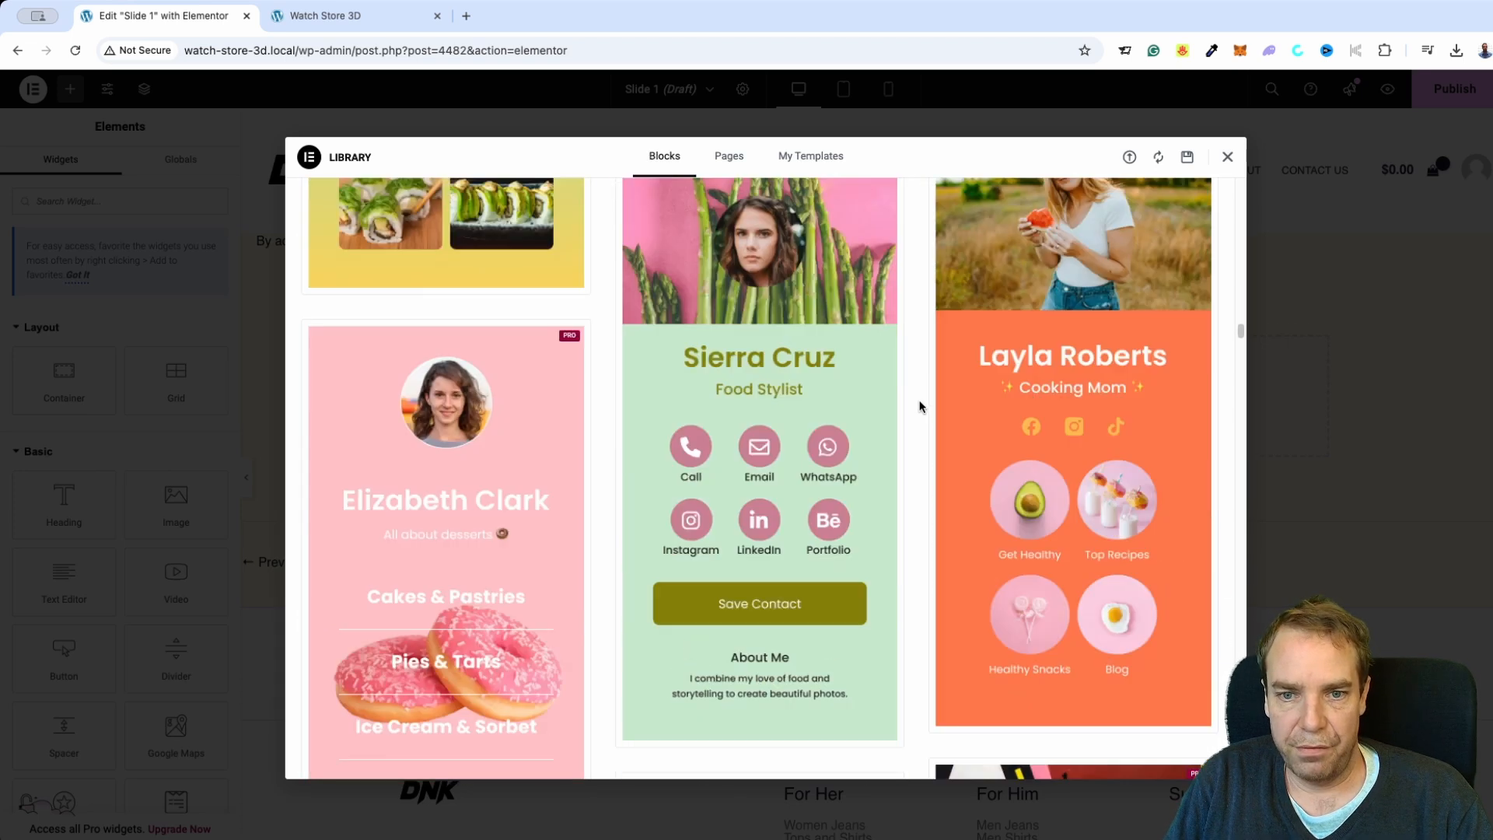
scroll(919, 405, "down", 15)
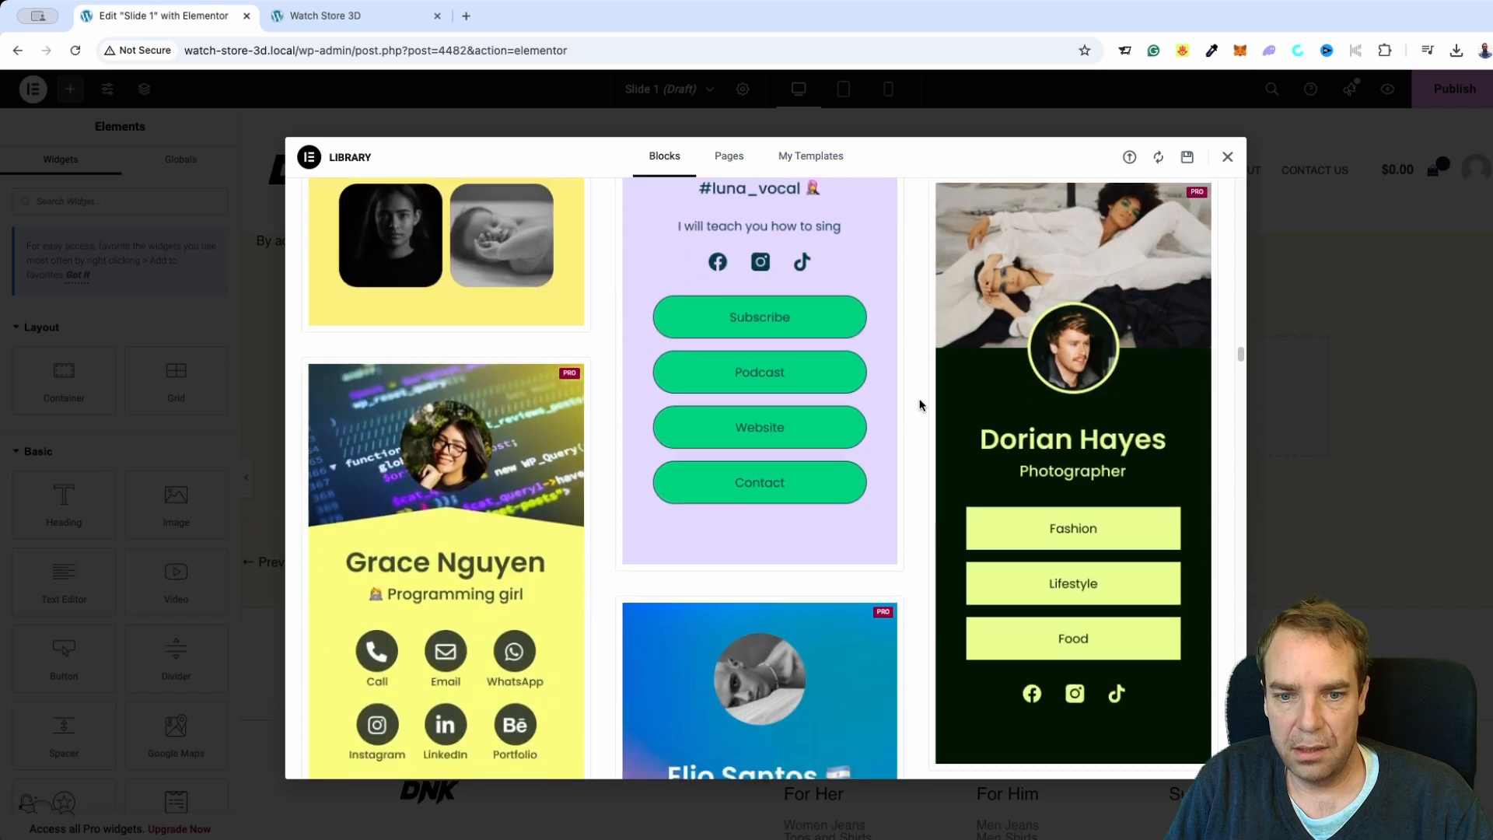
scroll(919, 404, "down", 15)
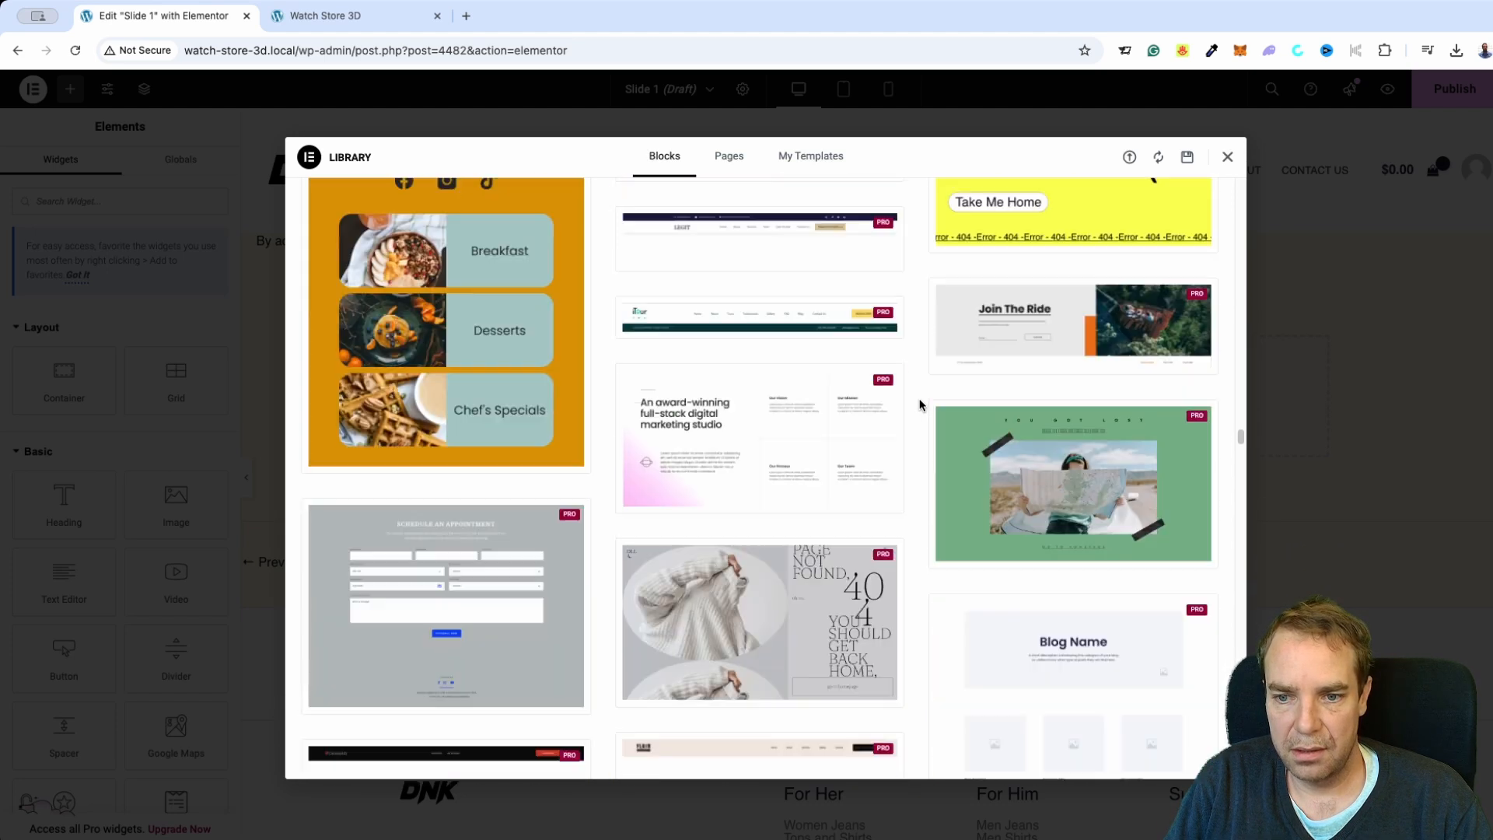
scroll(918, 403, "down", 15)
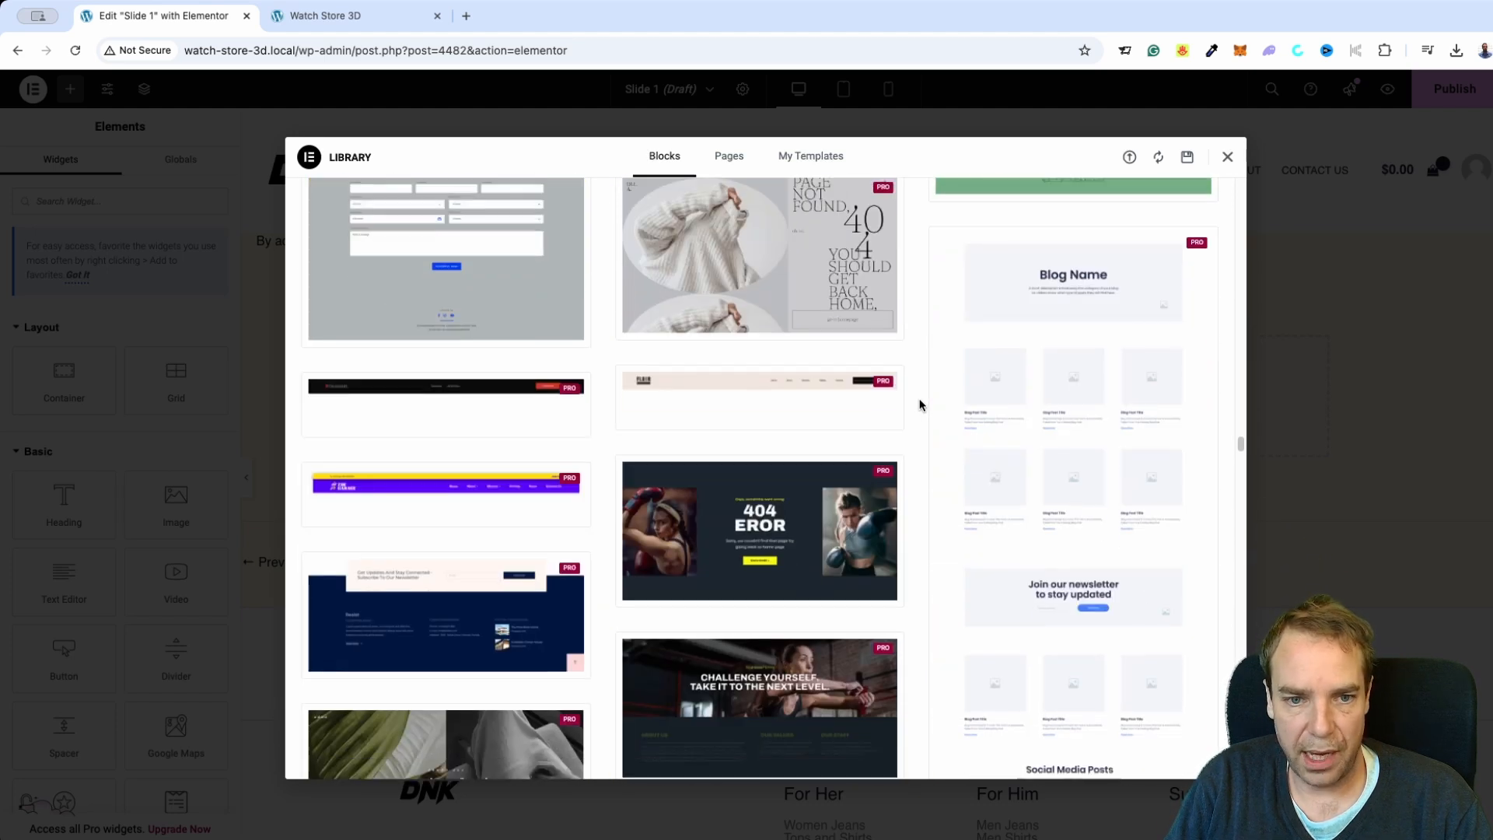
scroll(919, 407, "down", 5)
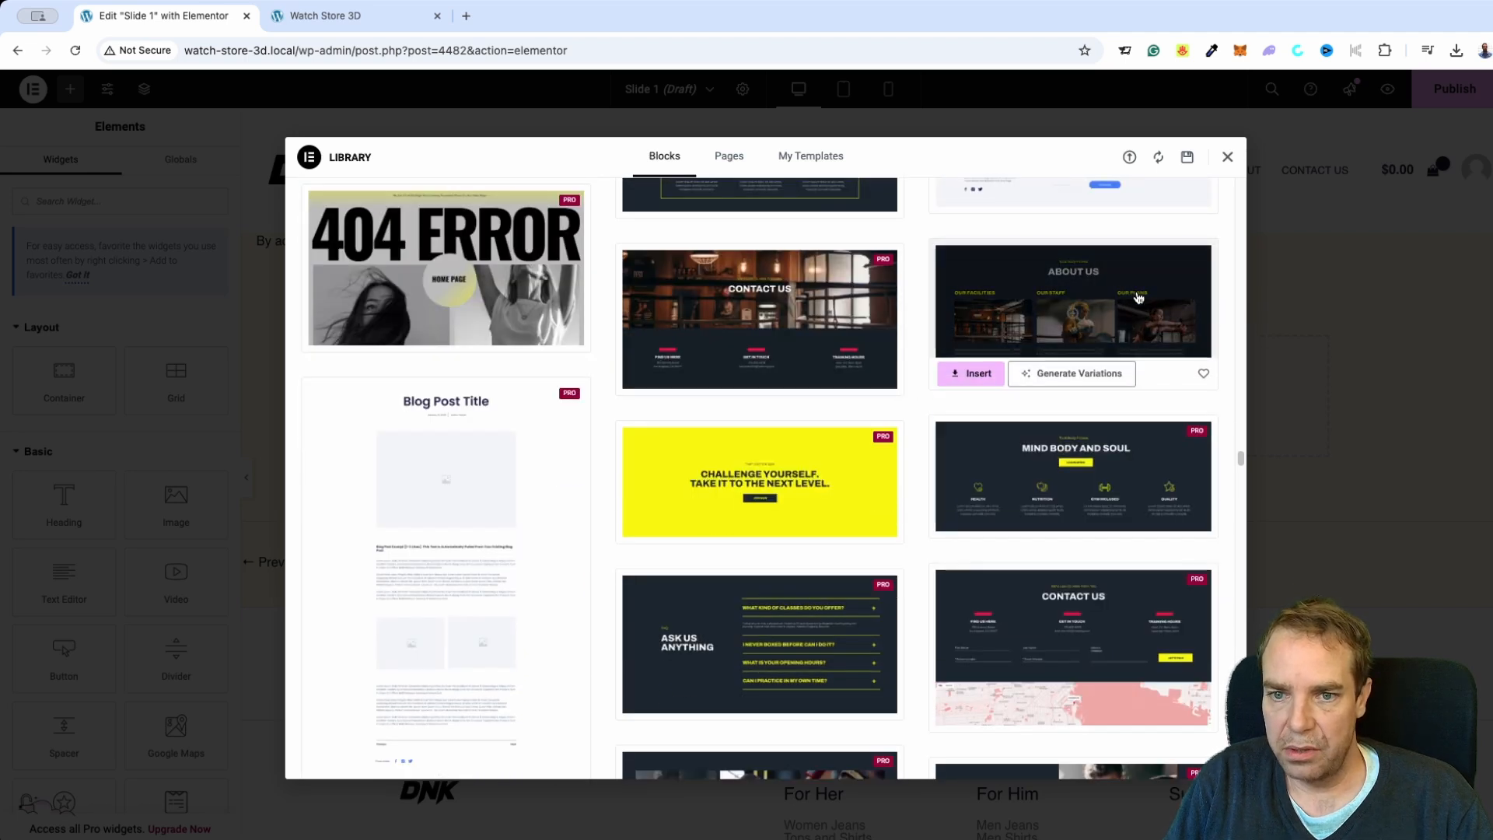
scroll(1234, 345, "down", 10)
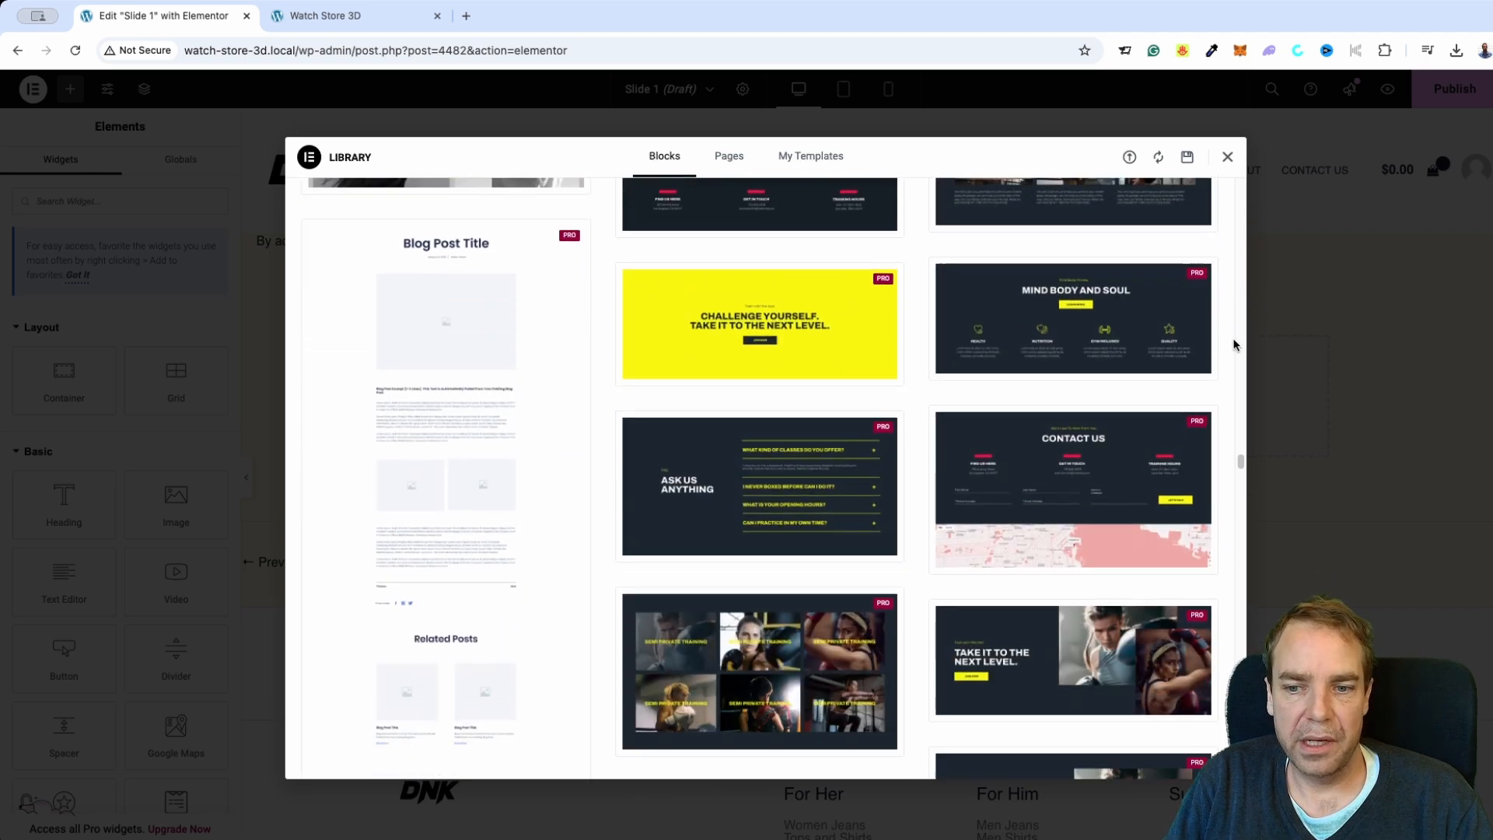
scroll(1231, 349, "down", 6)
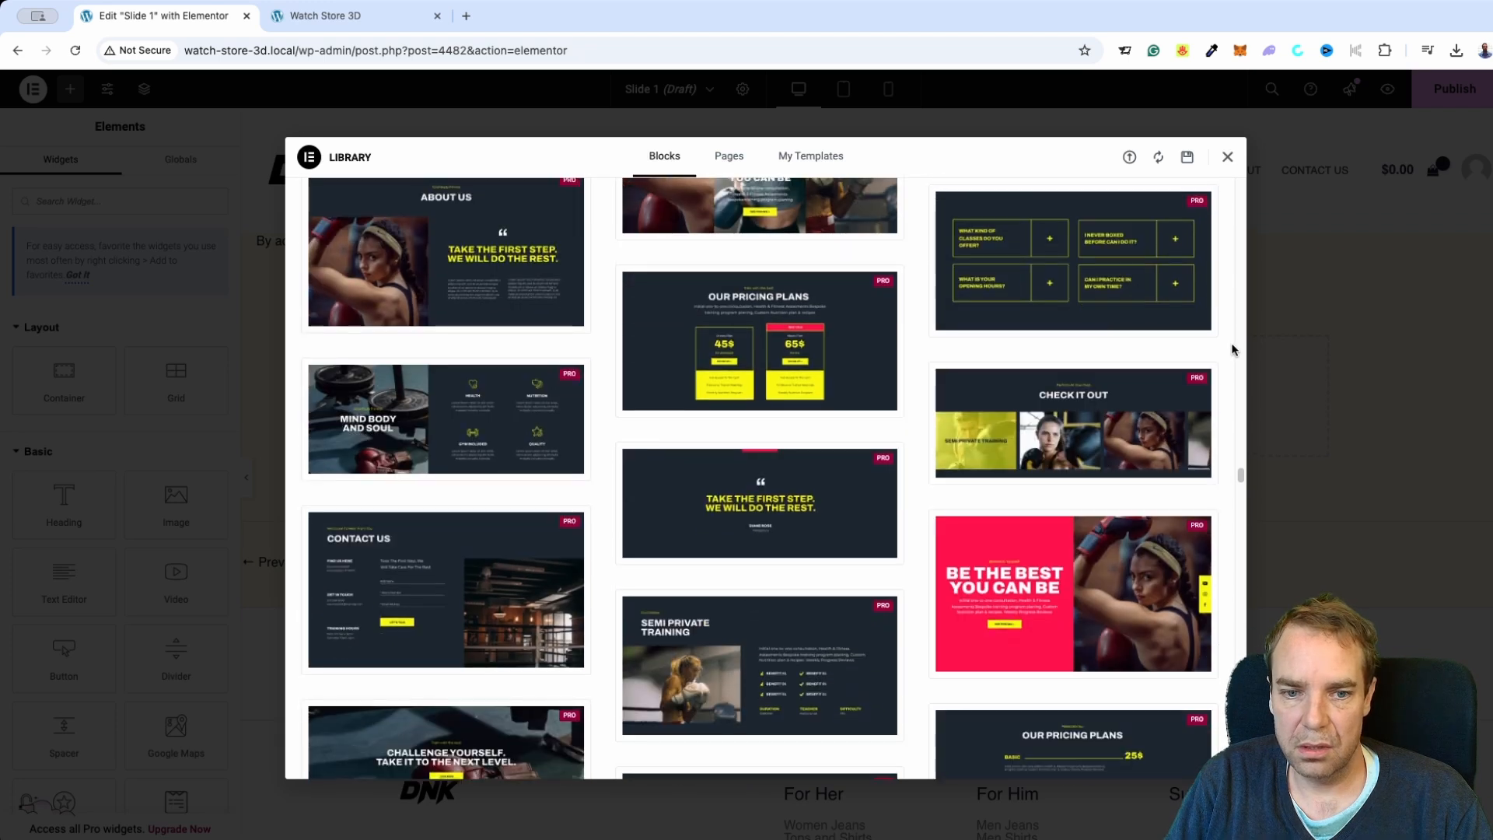
scroll(1232, 349, "down", 10)
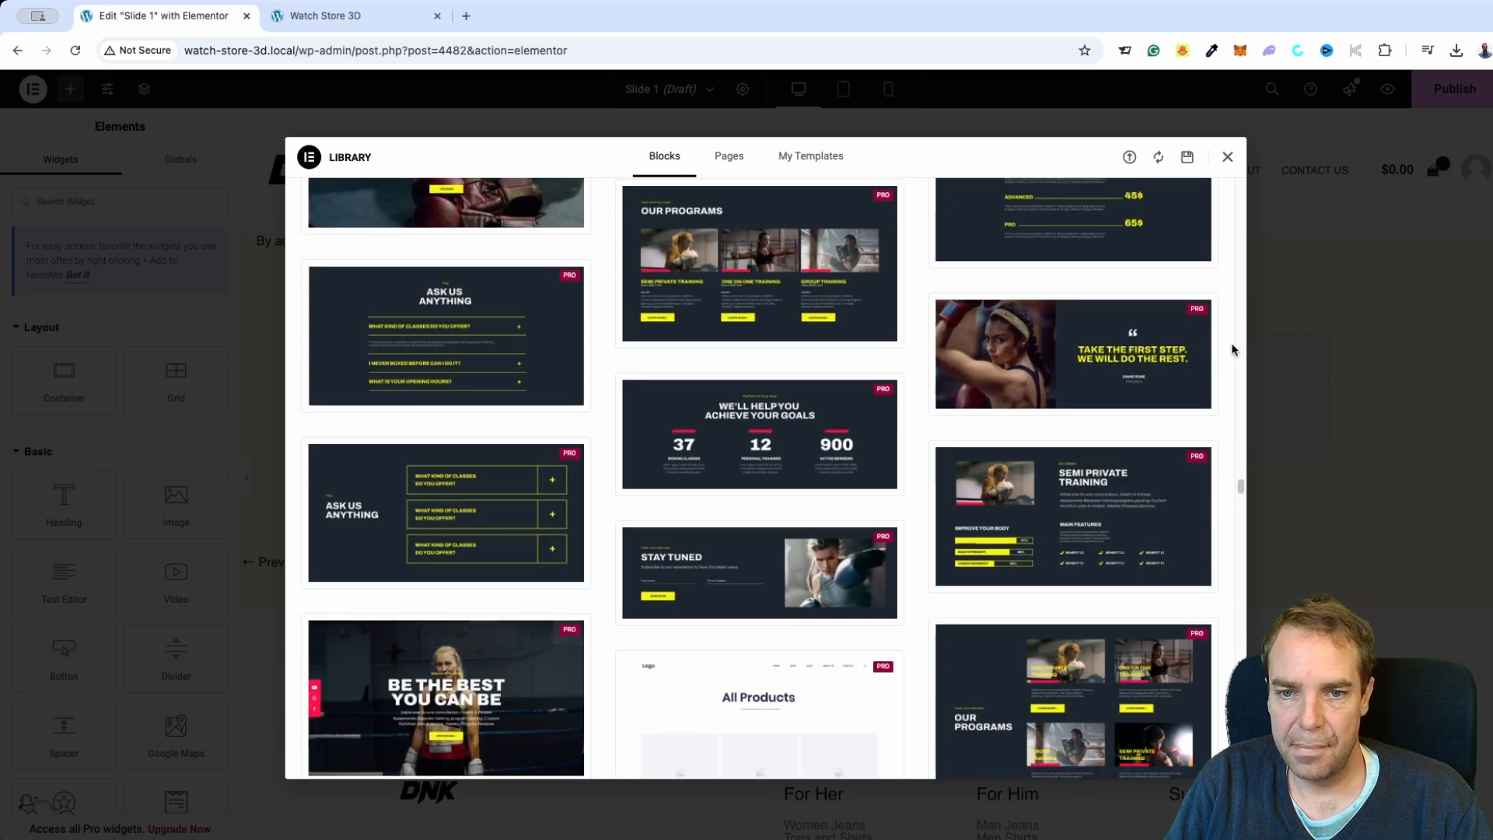
scroll(1228, 333, "down", 6)
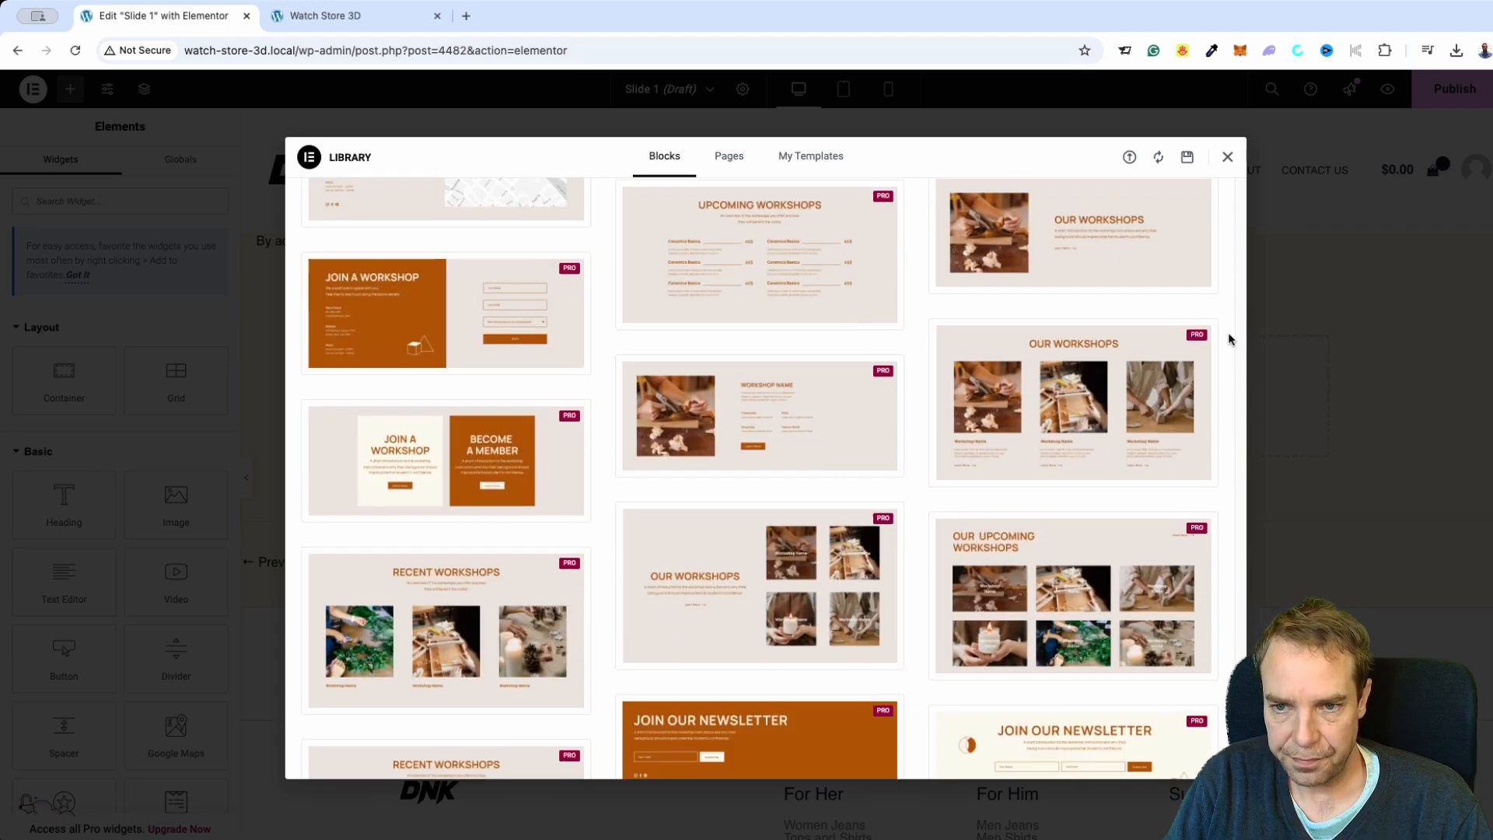
scroll(1228, 331, "down", 10)
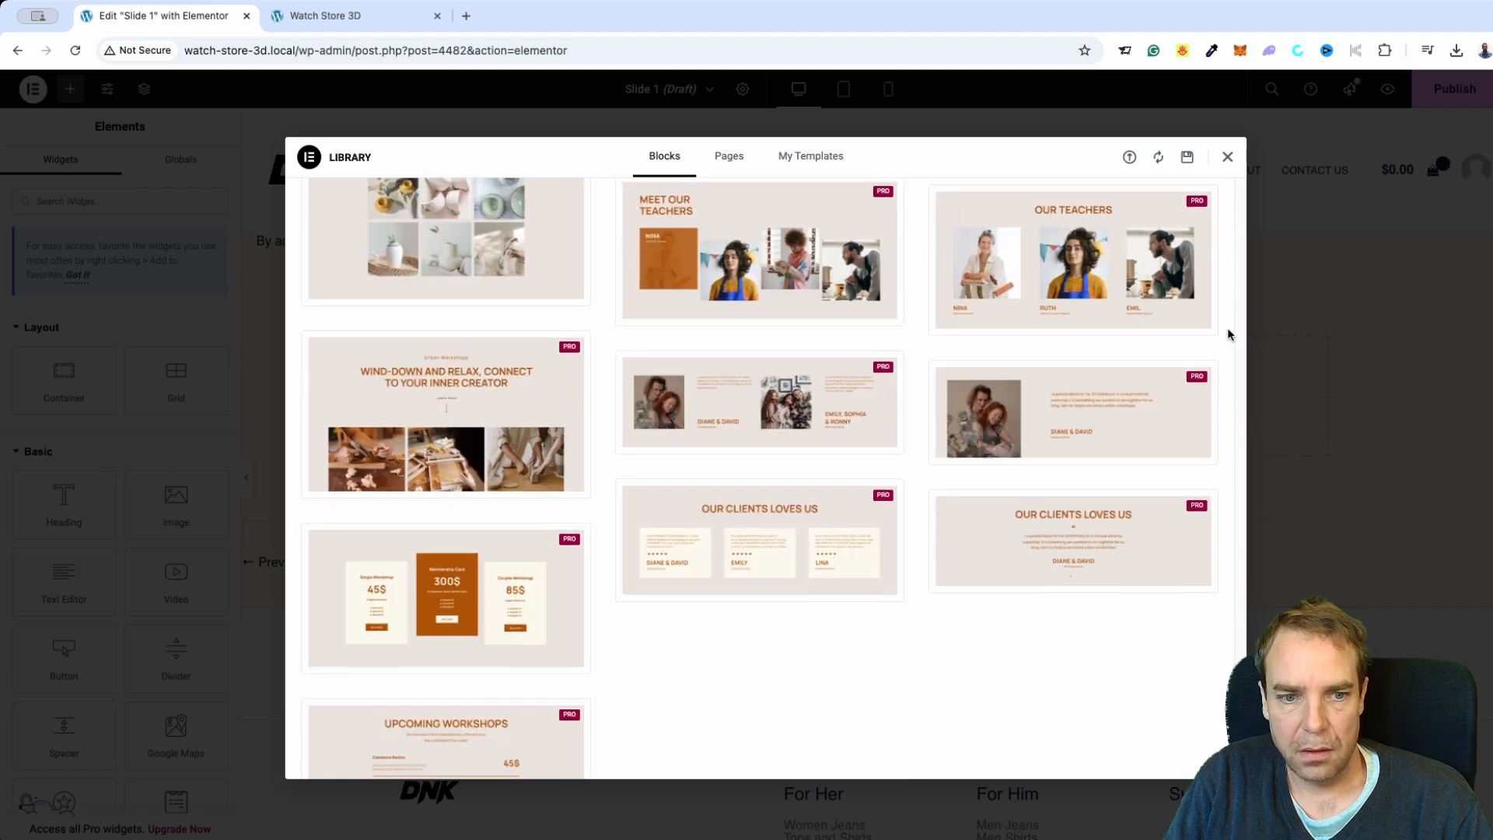
scroll(1228, 330, "down", 5)
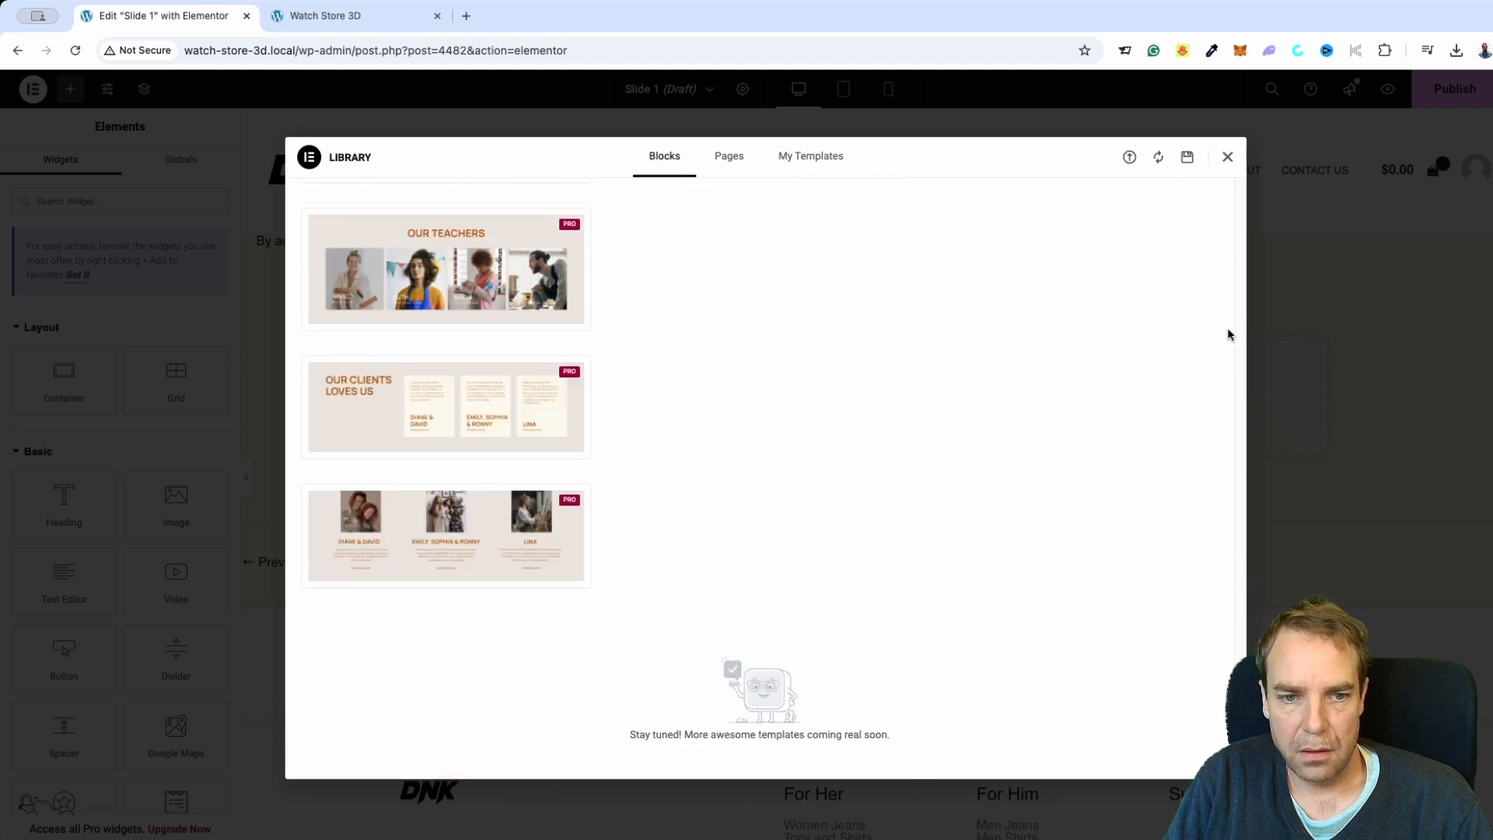
Insert the non-Pro "Our Workshops" block with a single woodworking image beside its heading, and review the inserted section.
scroll(1228, 333, "up", 15)
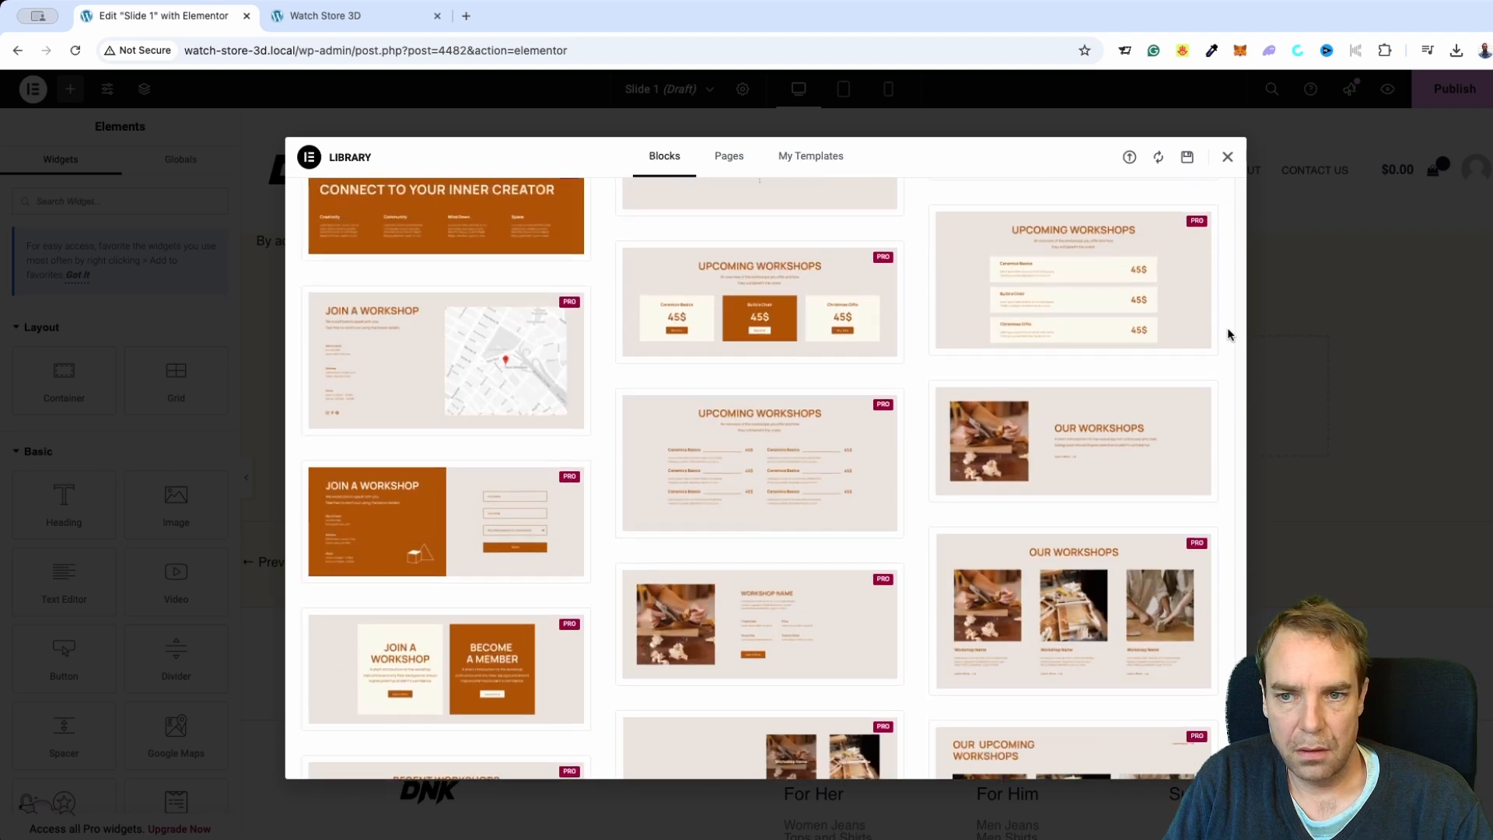
scroll(1227, 334, "up", 1)
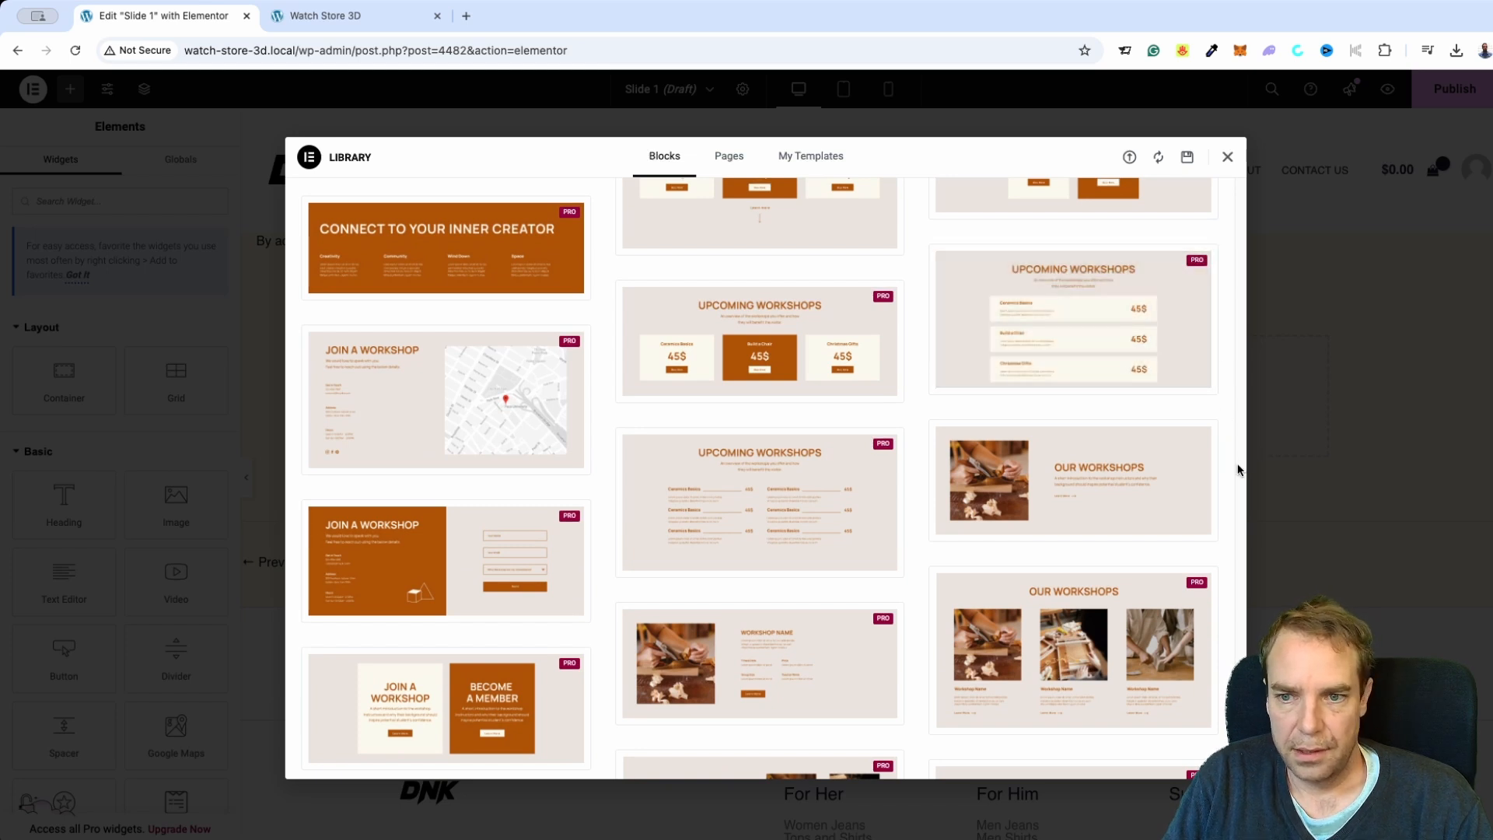
mouse_move(1122, 473)
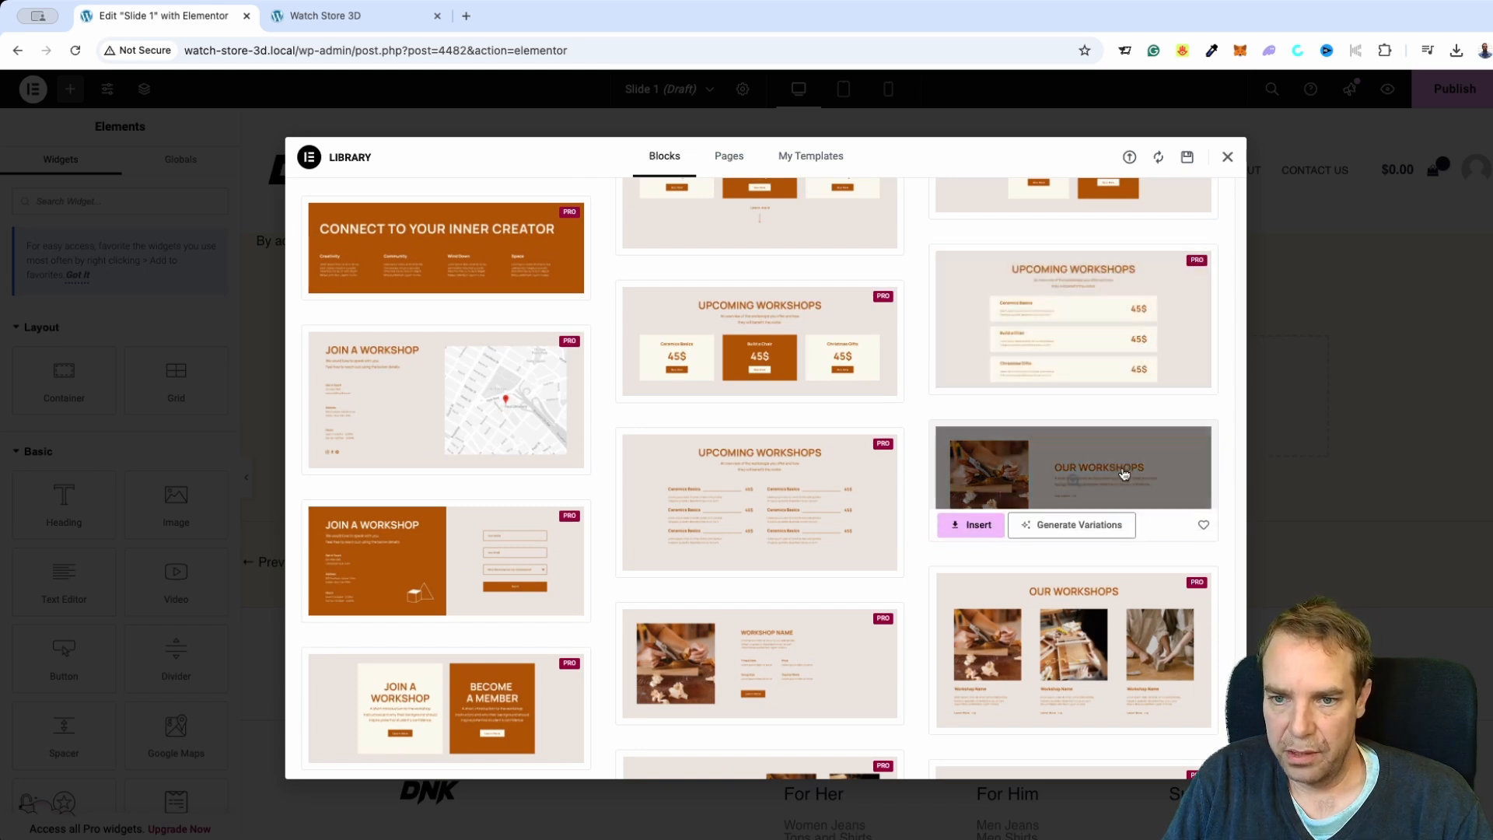
scroll(1013, 480, "down", 2)
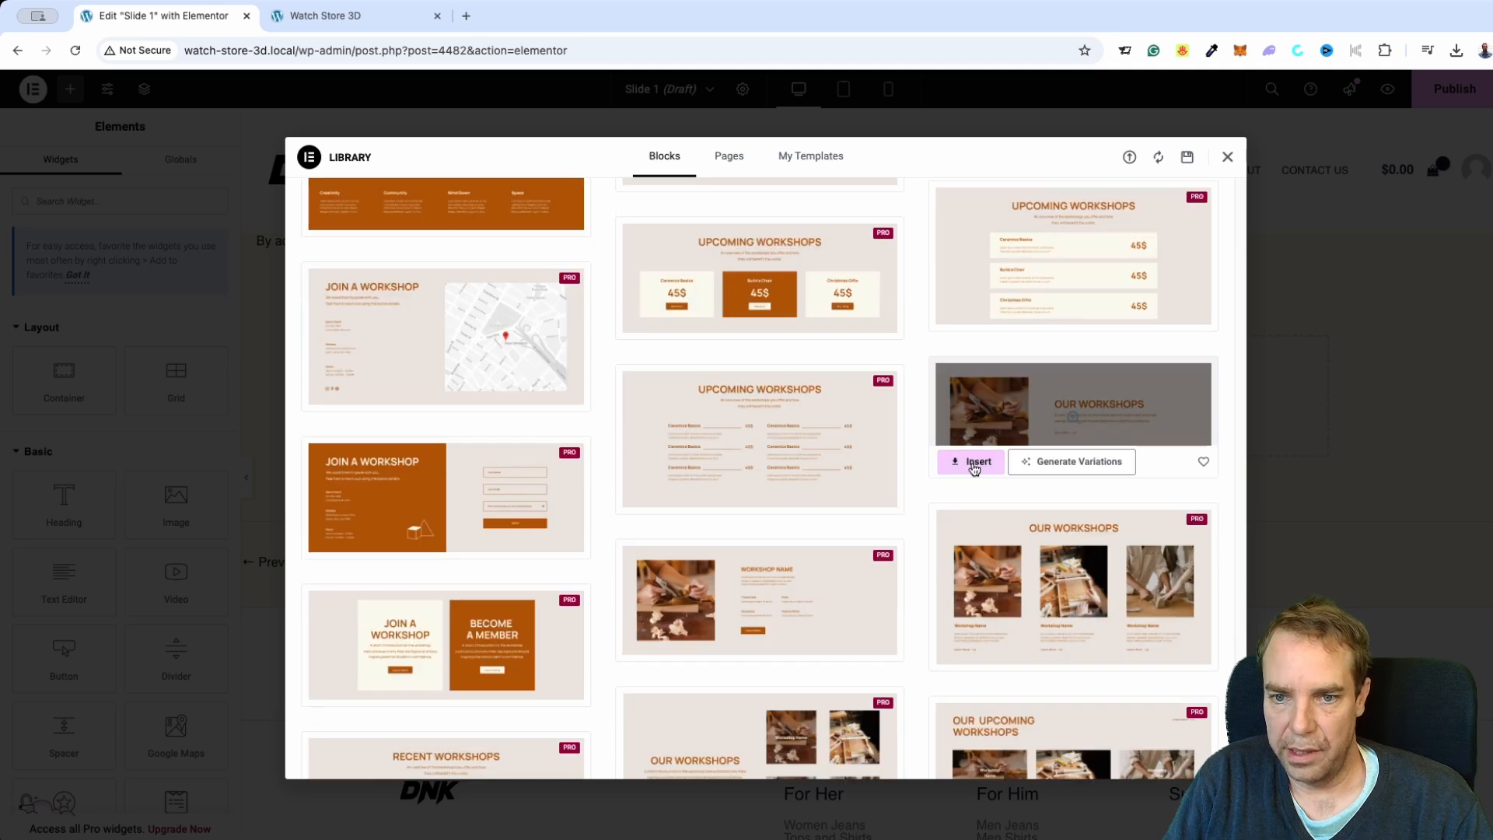
left_click(974, 463)
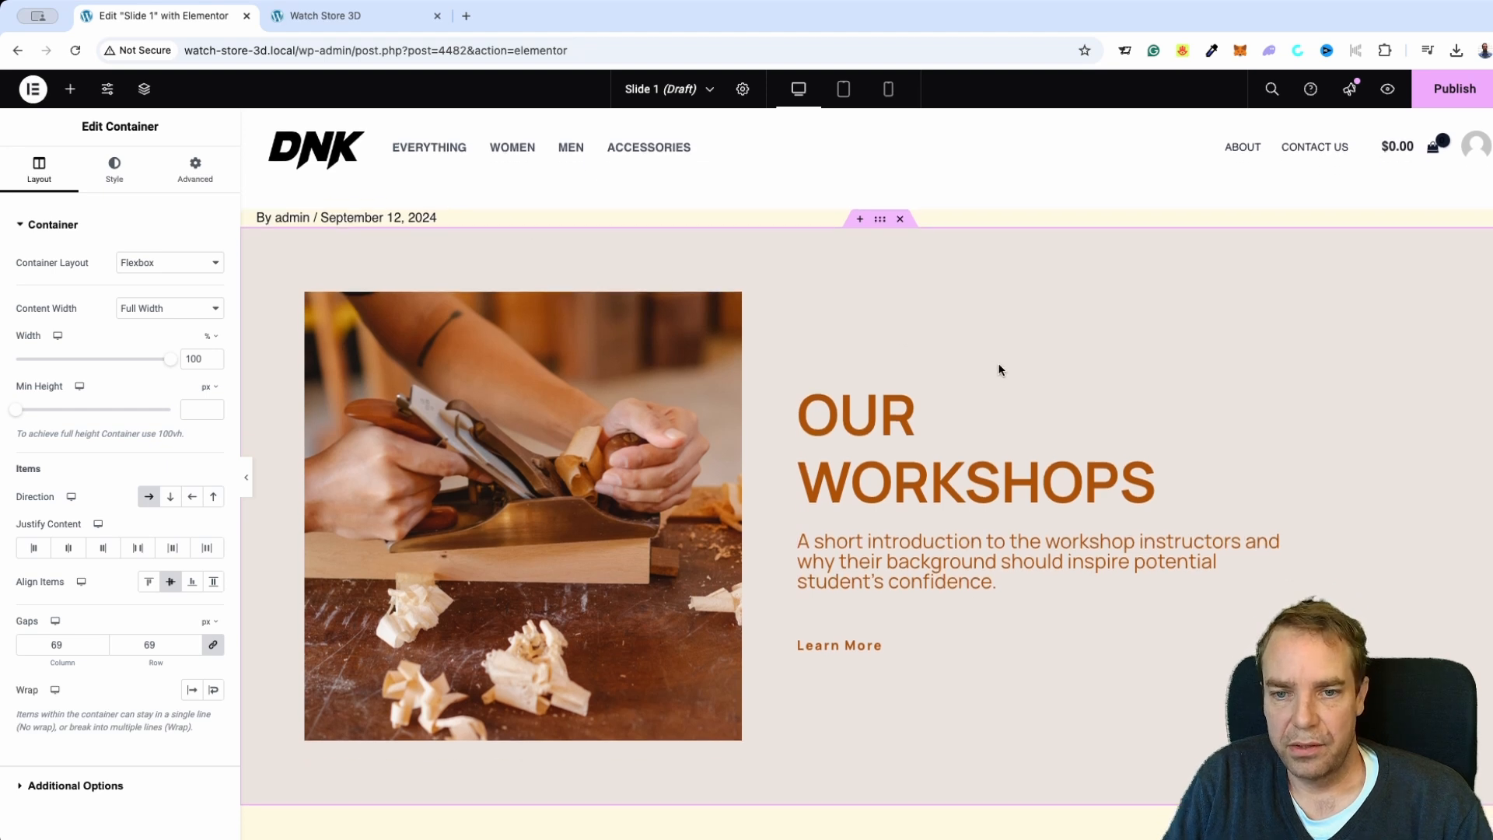
scroll(1003, 361, "down", 5)
scroll(820, 465, "up", 3)
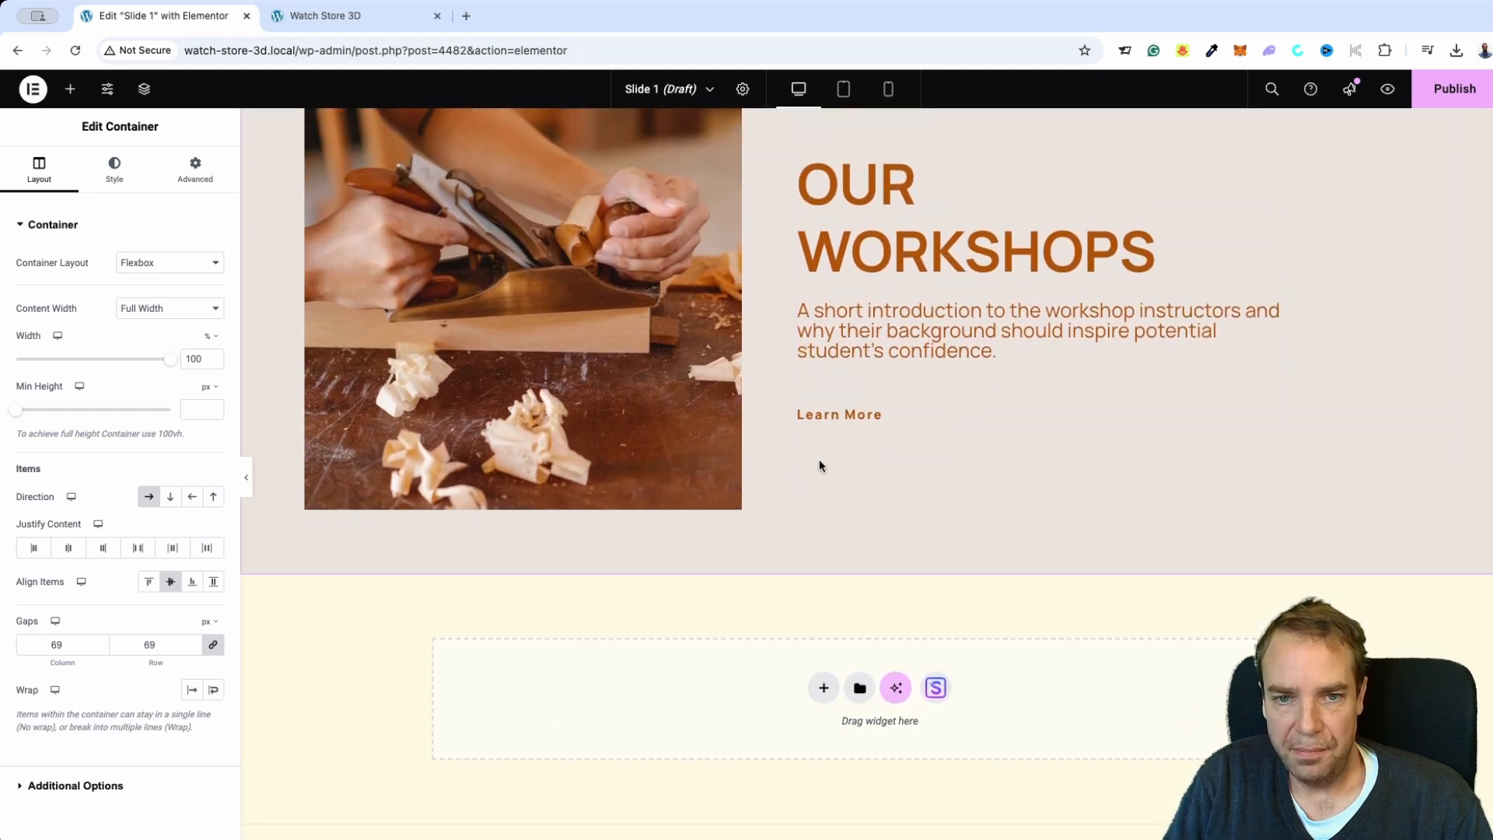
scroll(822, 443, "down", 6)
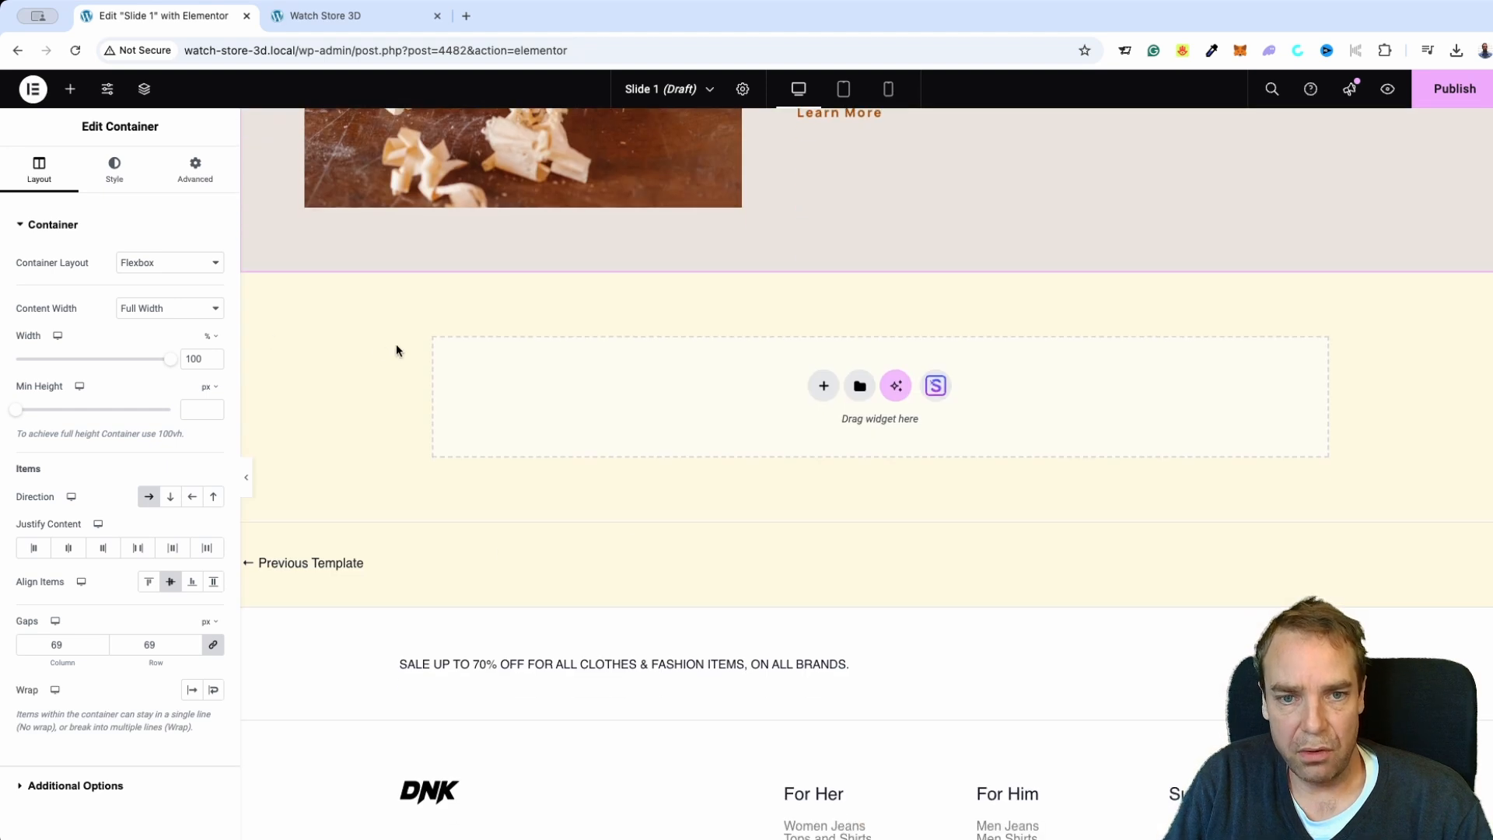
scroll(926, 523, "up", 5)
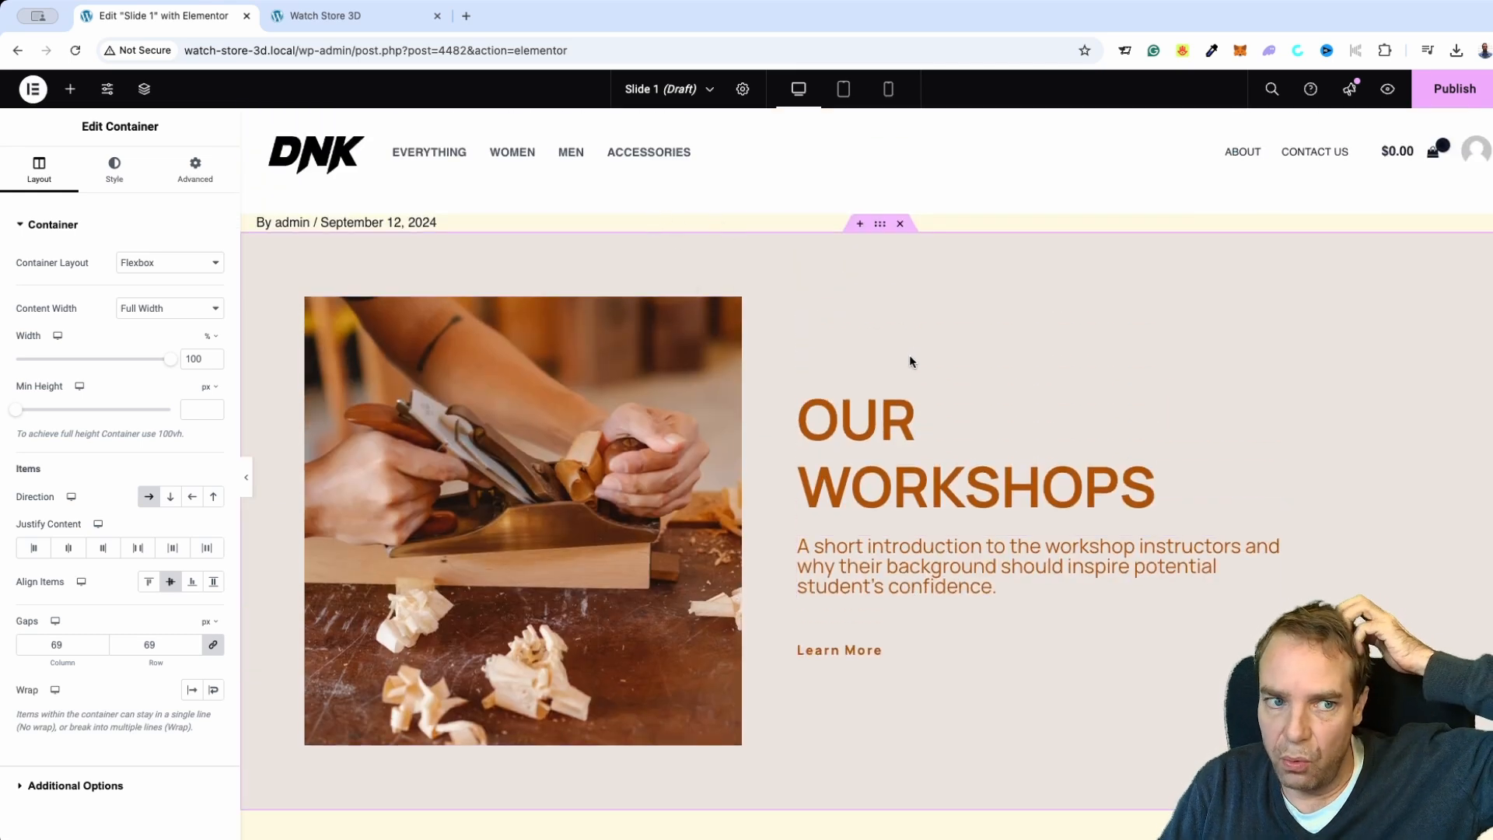
scroll(894, 380, "down", 1)
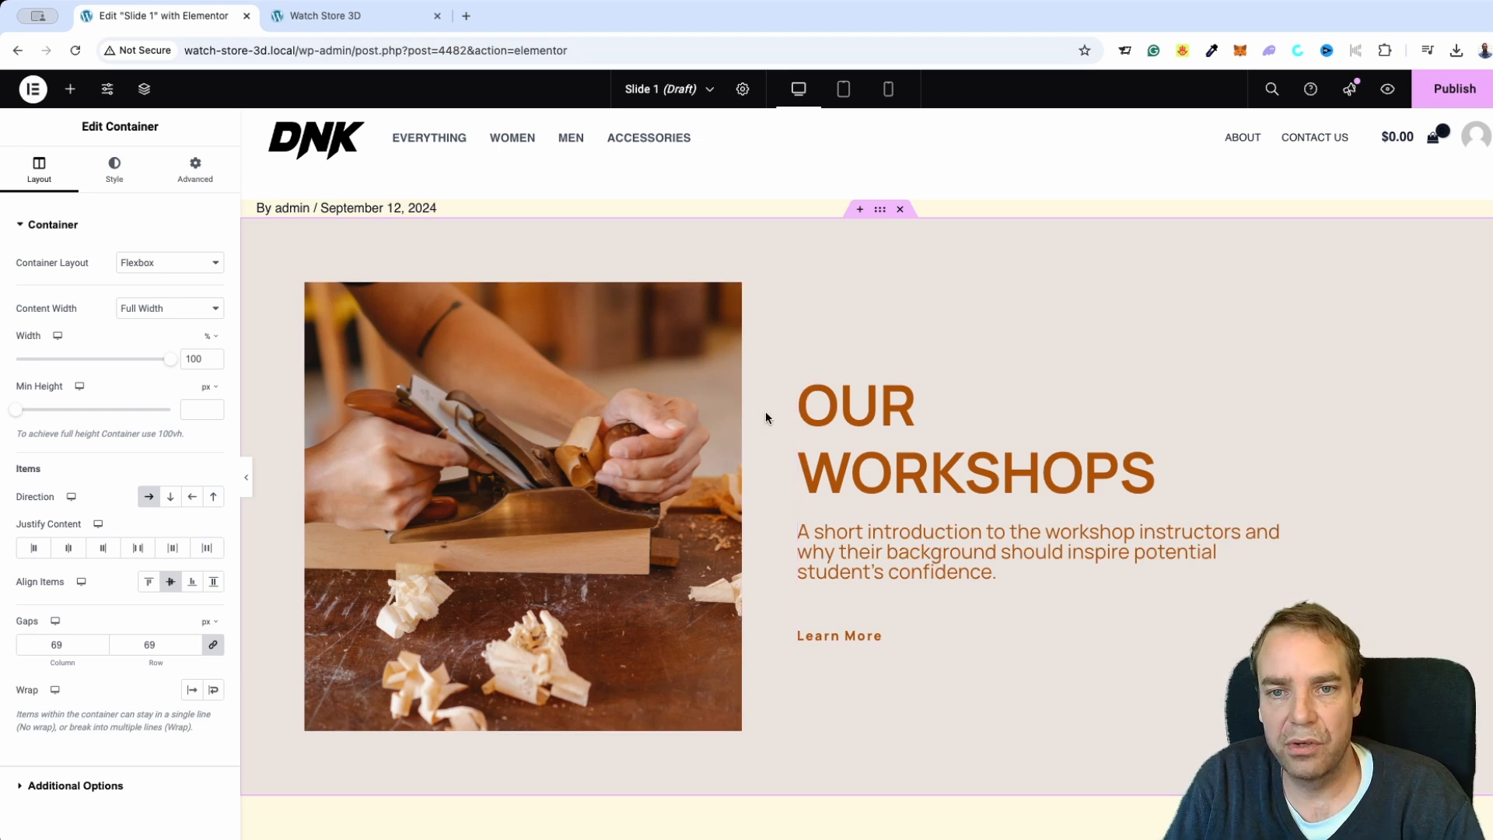
Replace the section's woodworking image with the watch photo 60.jpg from the media library.
left_click(542, 333)
left_click(79, 319)
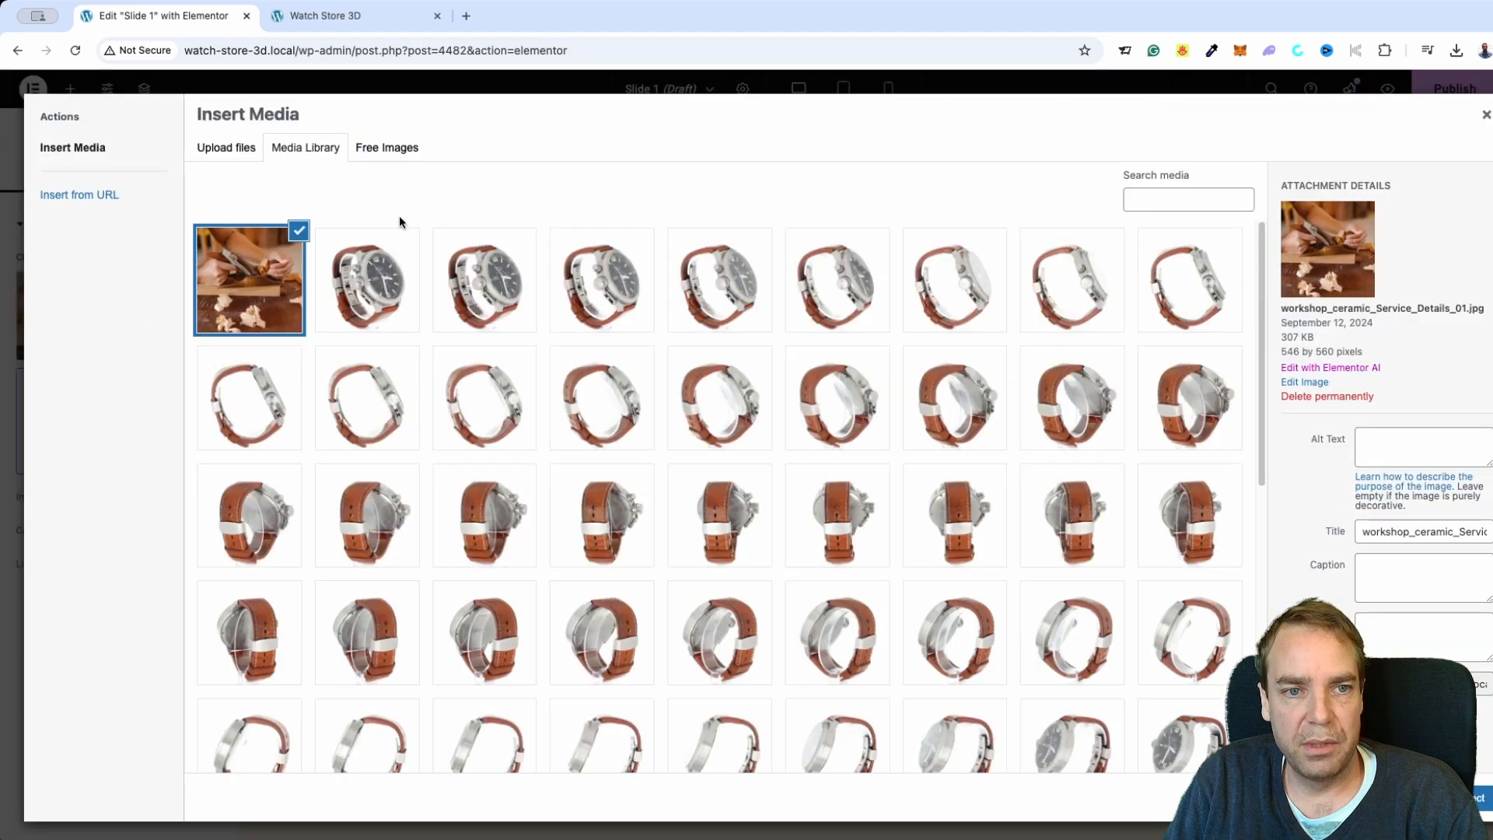
left_click(366, 296)
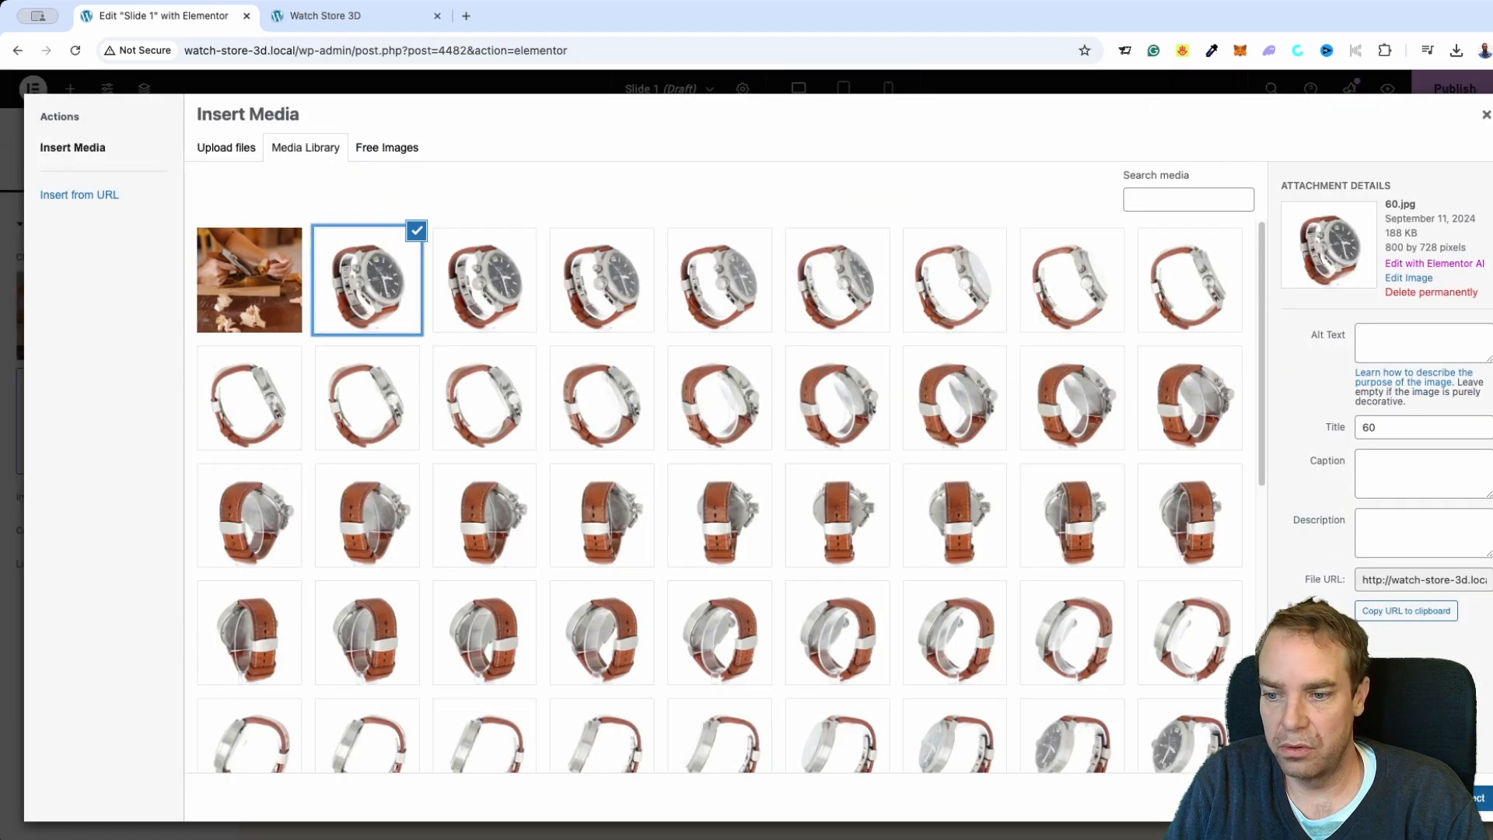
left_click(1468, 797)
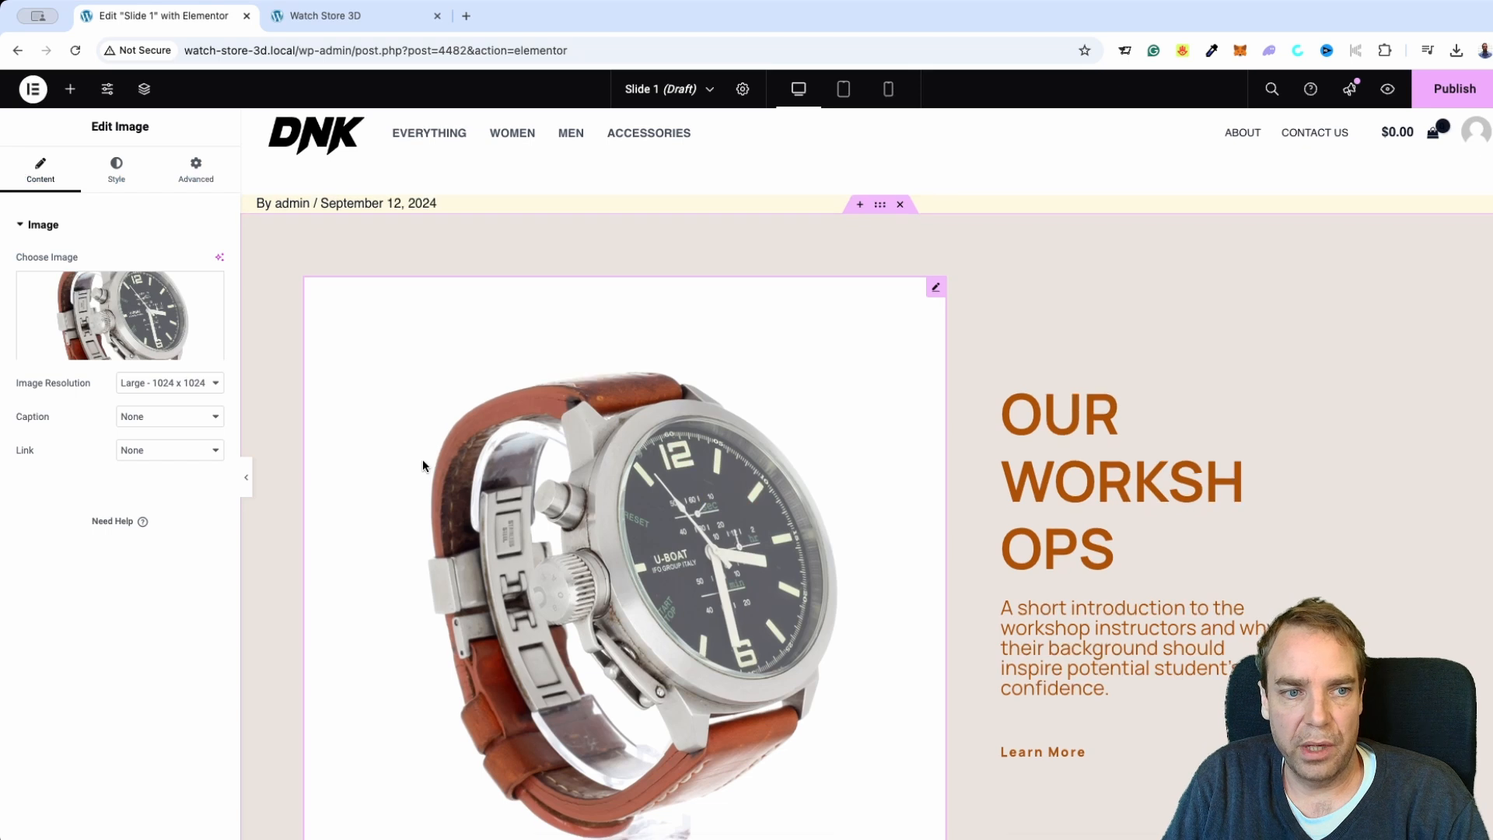
scroll(422, 465, "down", 2)
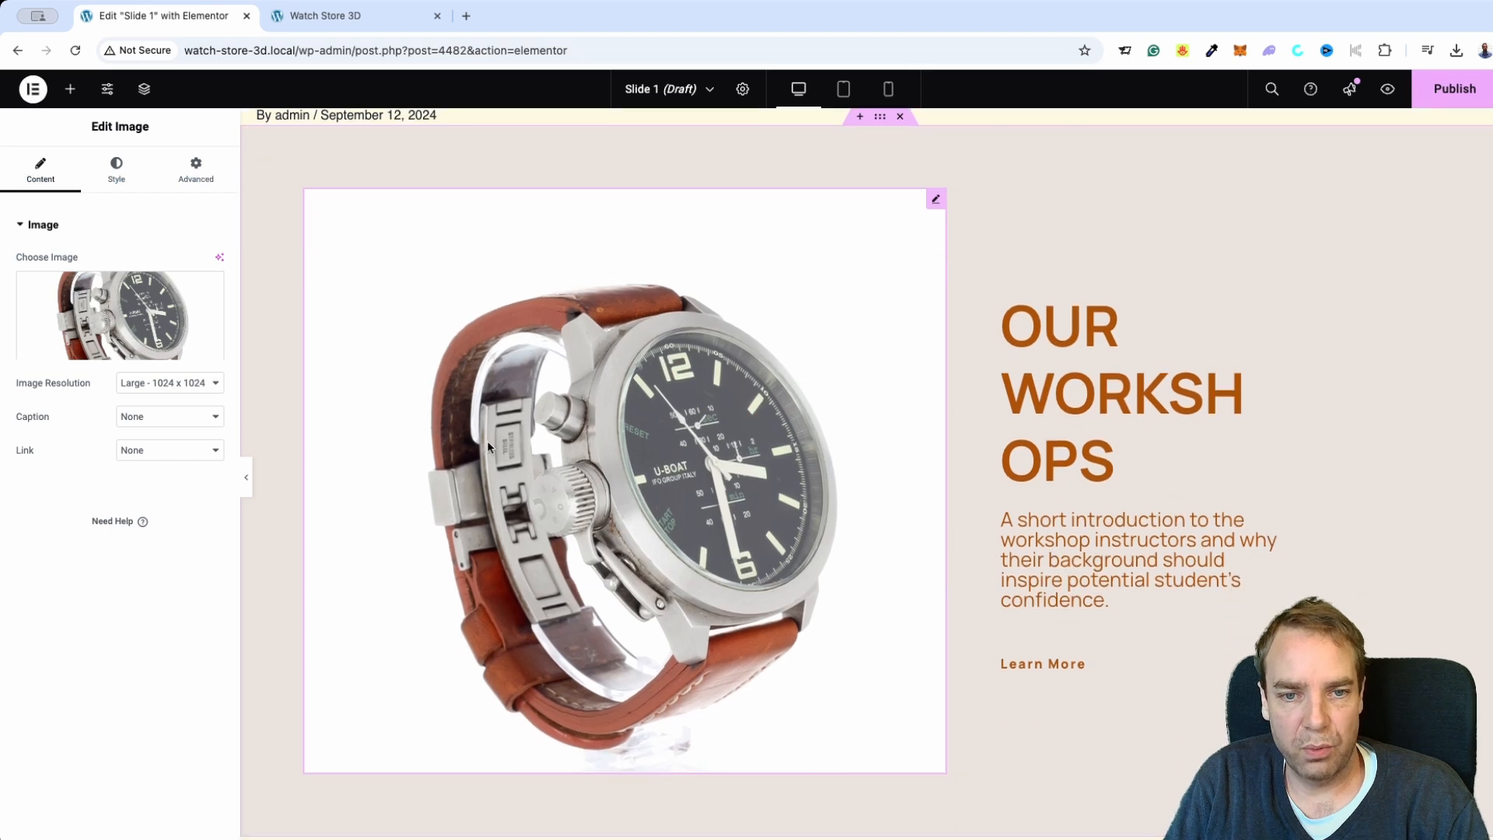
Change the section's image to the Rolex logo from the media library and set its resolution to Medium - 300 x 300.
left_click(113, 295)
scroll(660, 432, "down", 5)
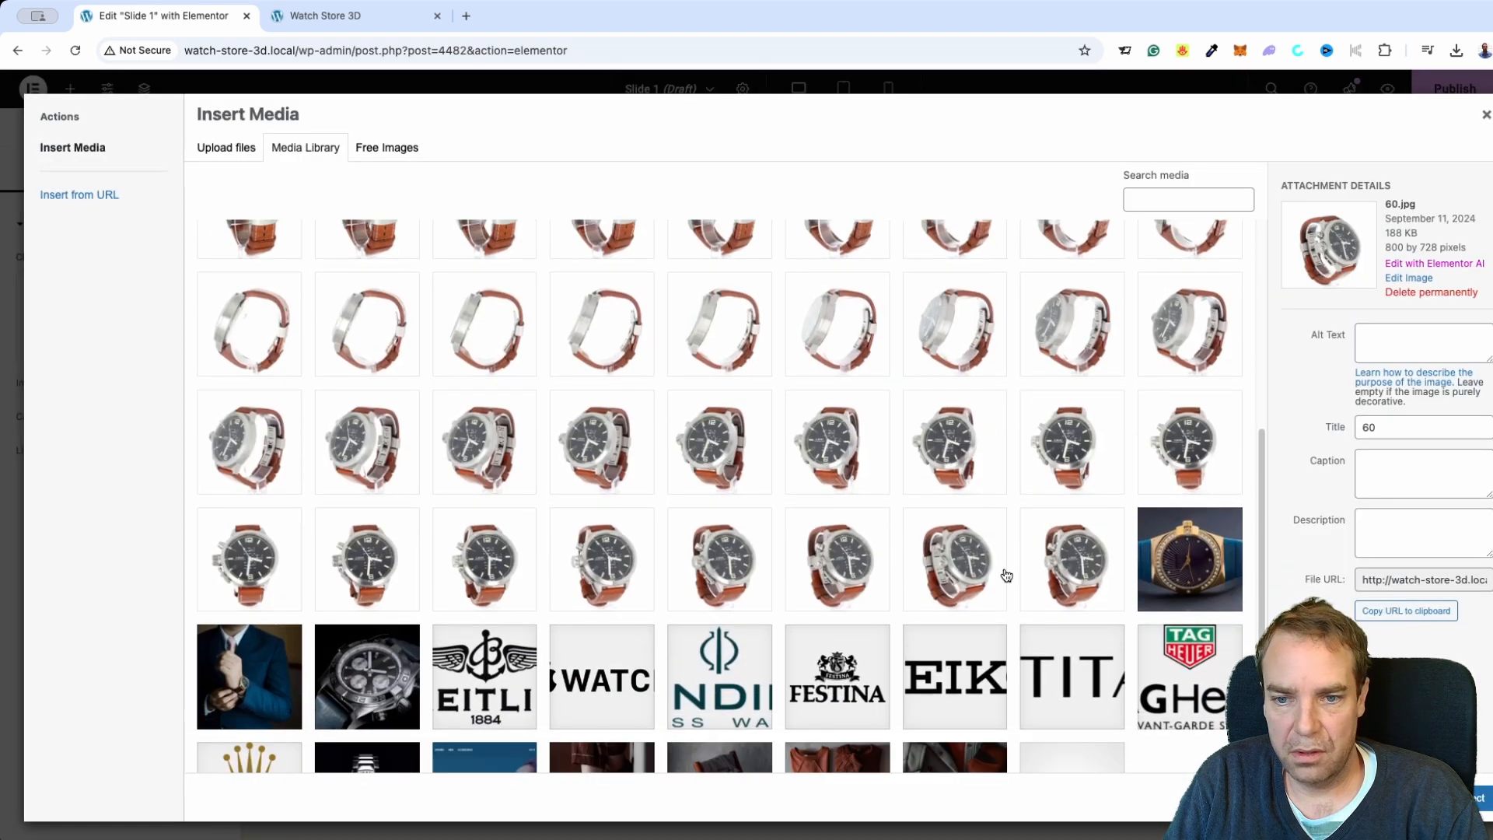
scroll(972, 556, "down", 3)
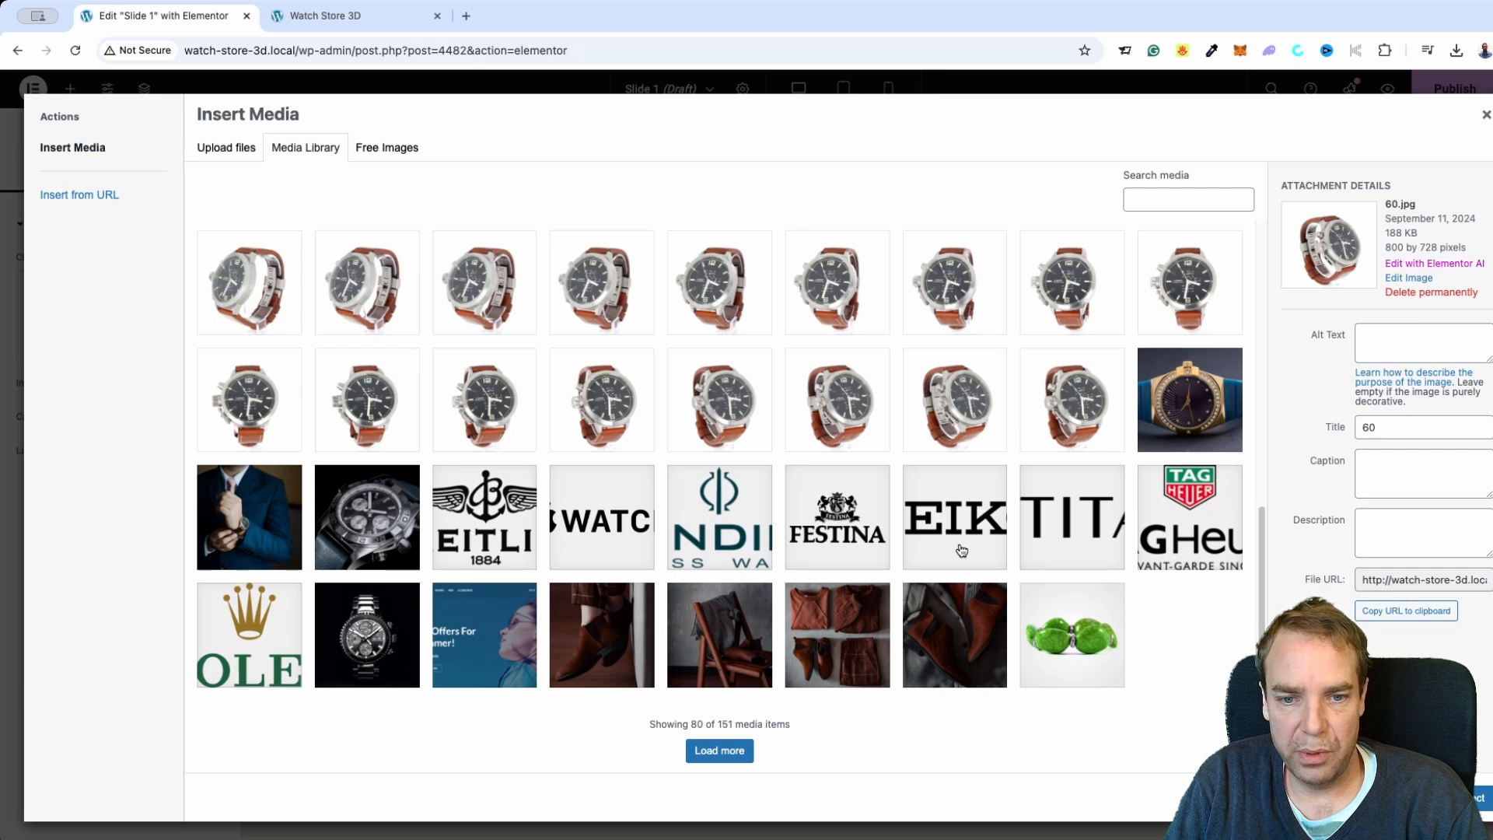
left_click(260, 634)
left_click(1474, 797)
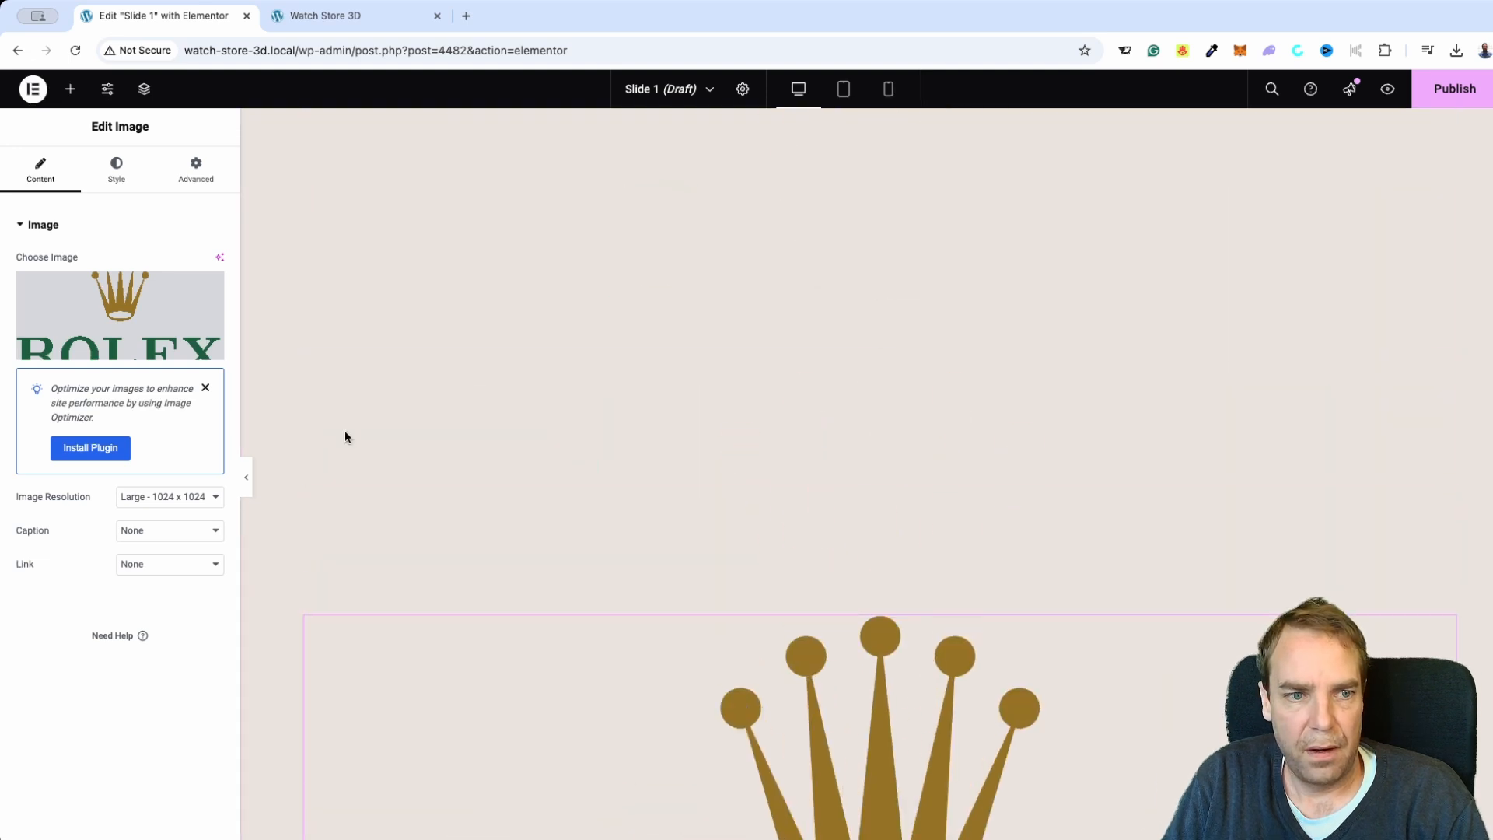
left_click(204, 468)
scroll(933, 536, "up", 7)
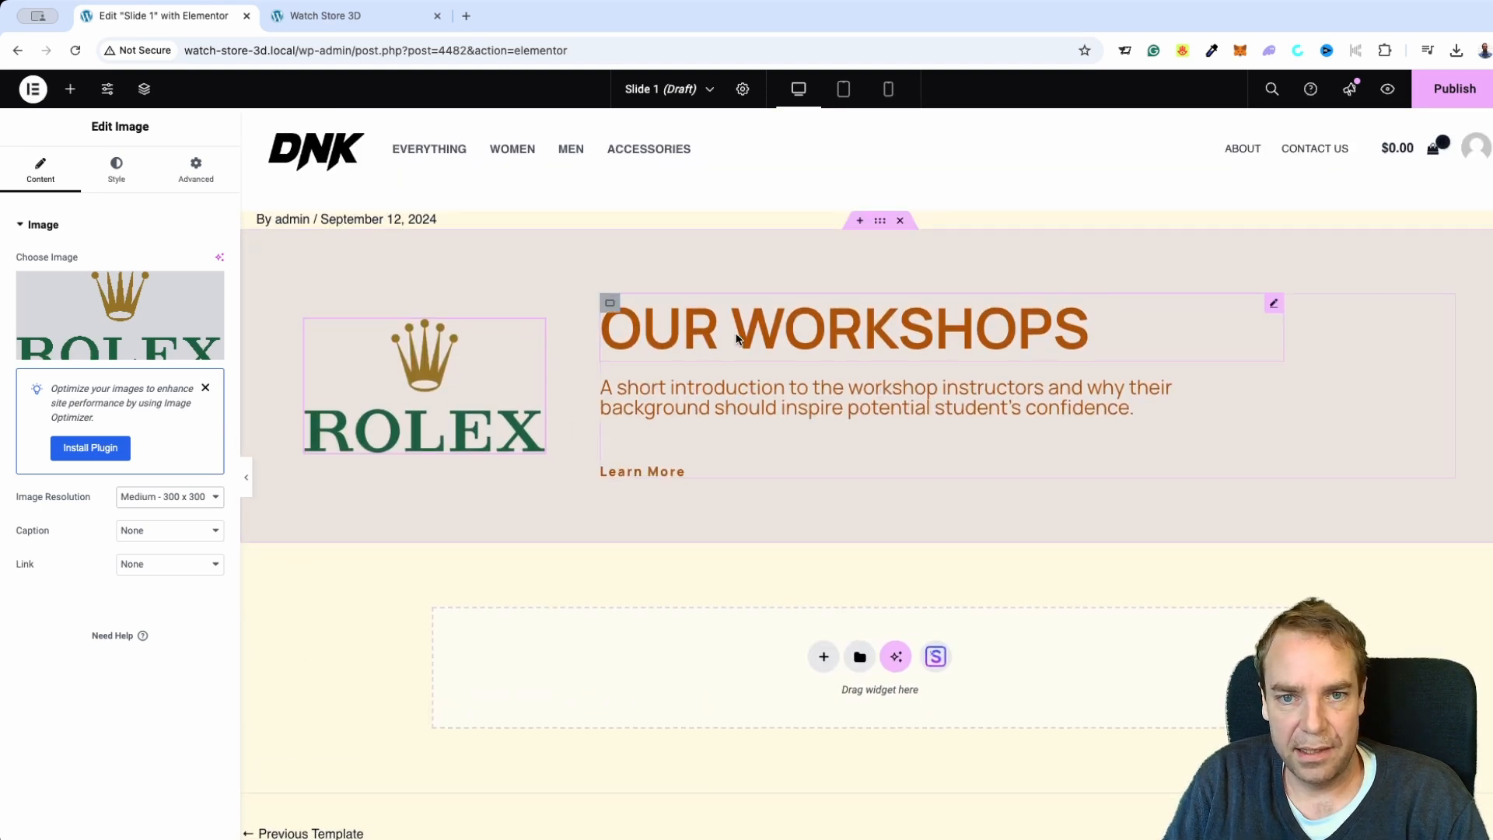
Set the outer container's minimum height to 648 px and publish the section template.
left_click(878, 225)
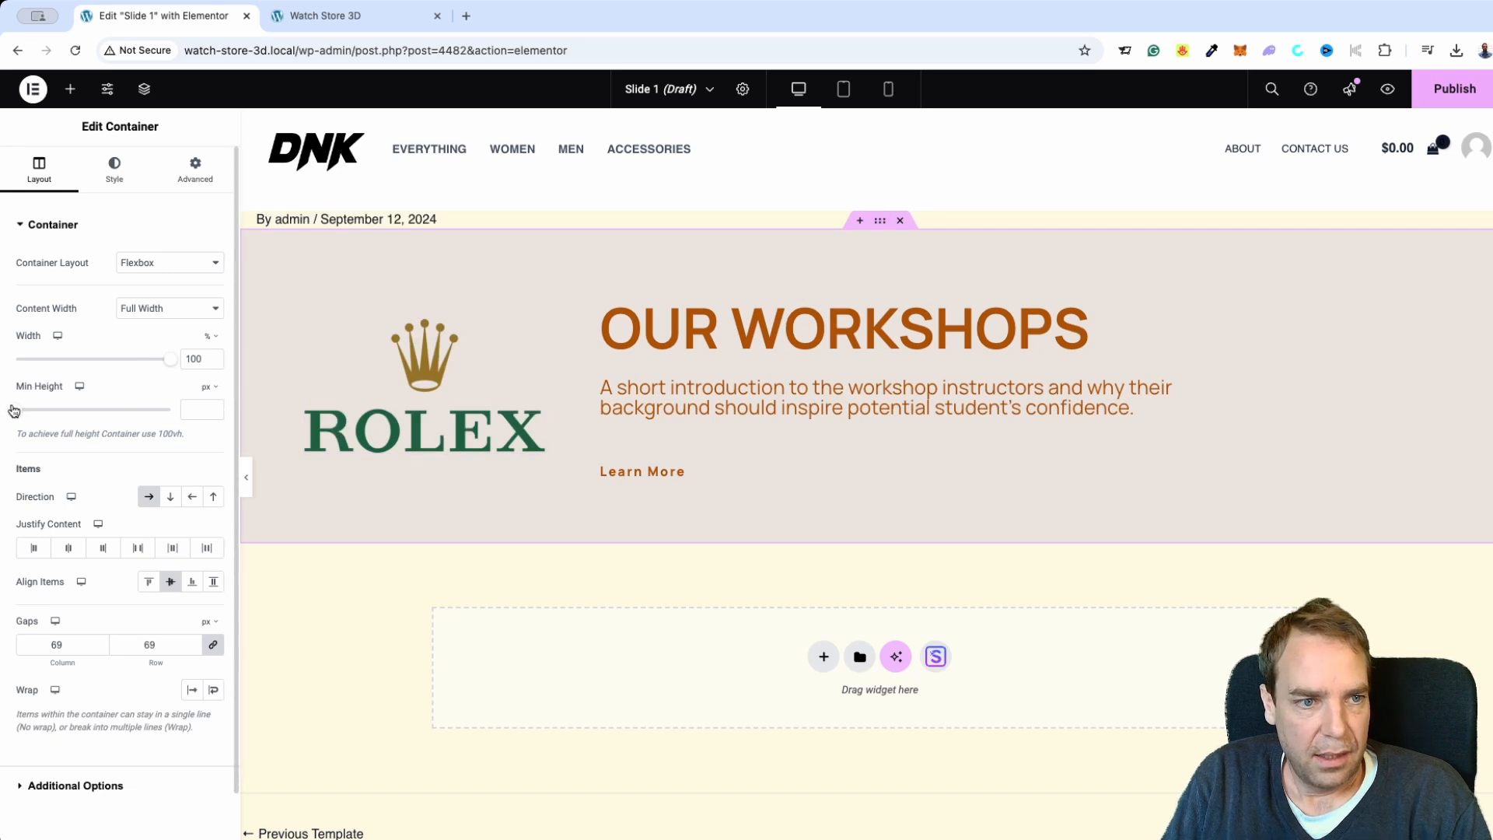
left_click_drag(13, 410, 87, 411)
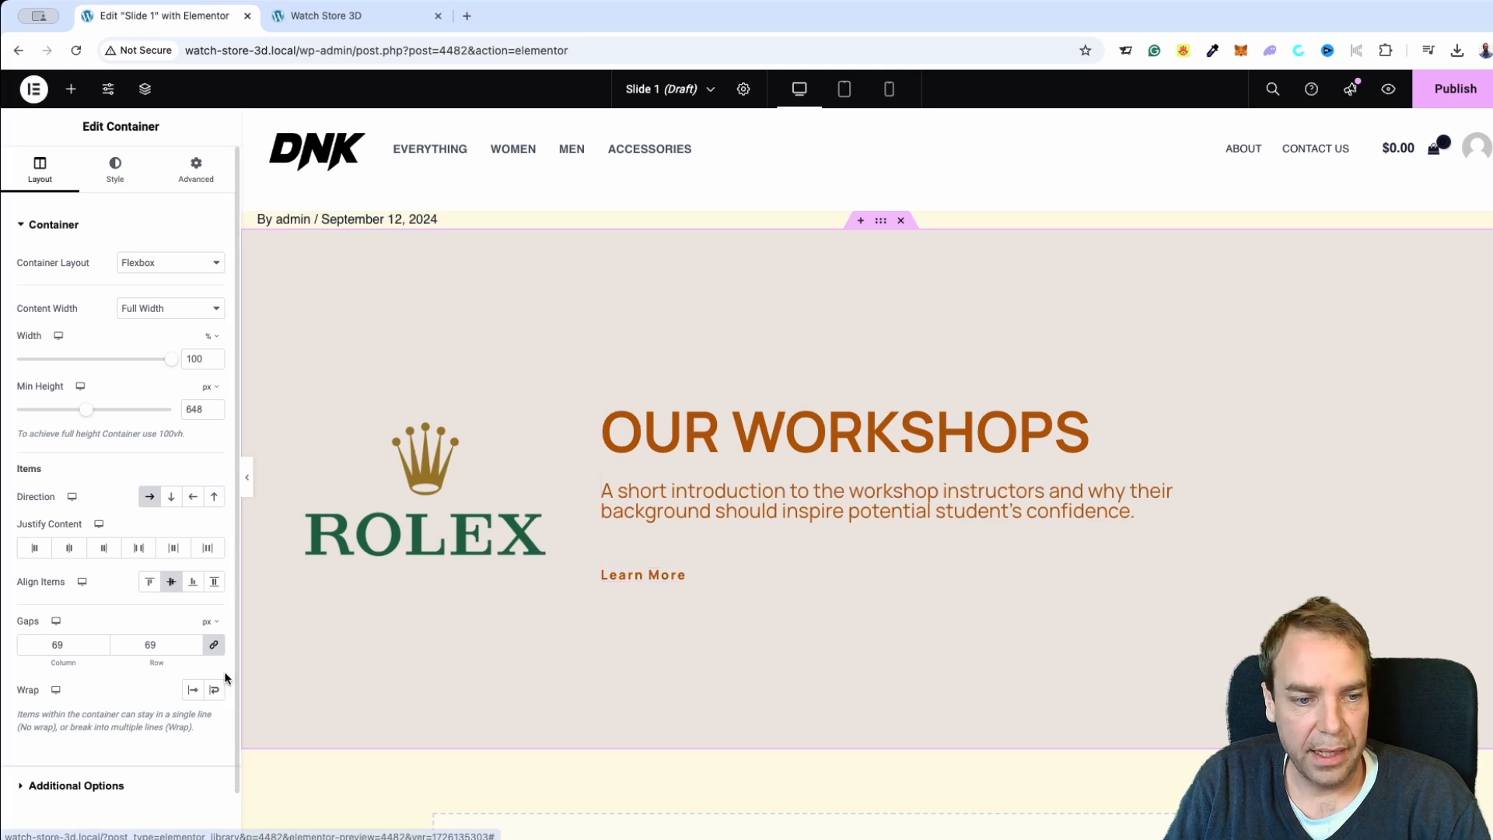
left_click(1438, 89)
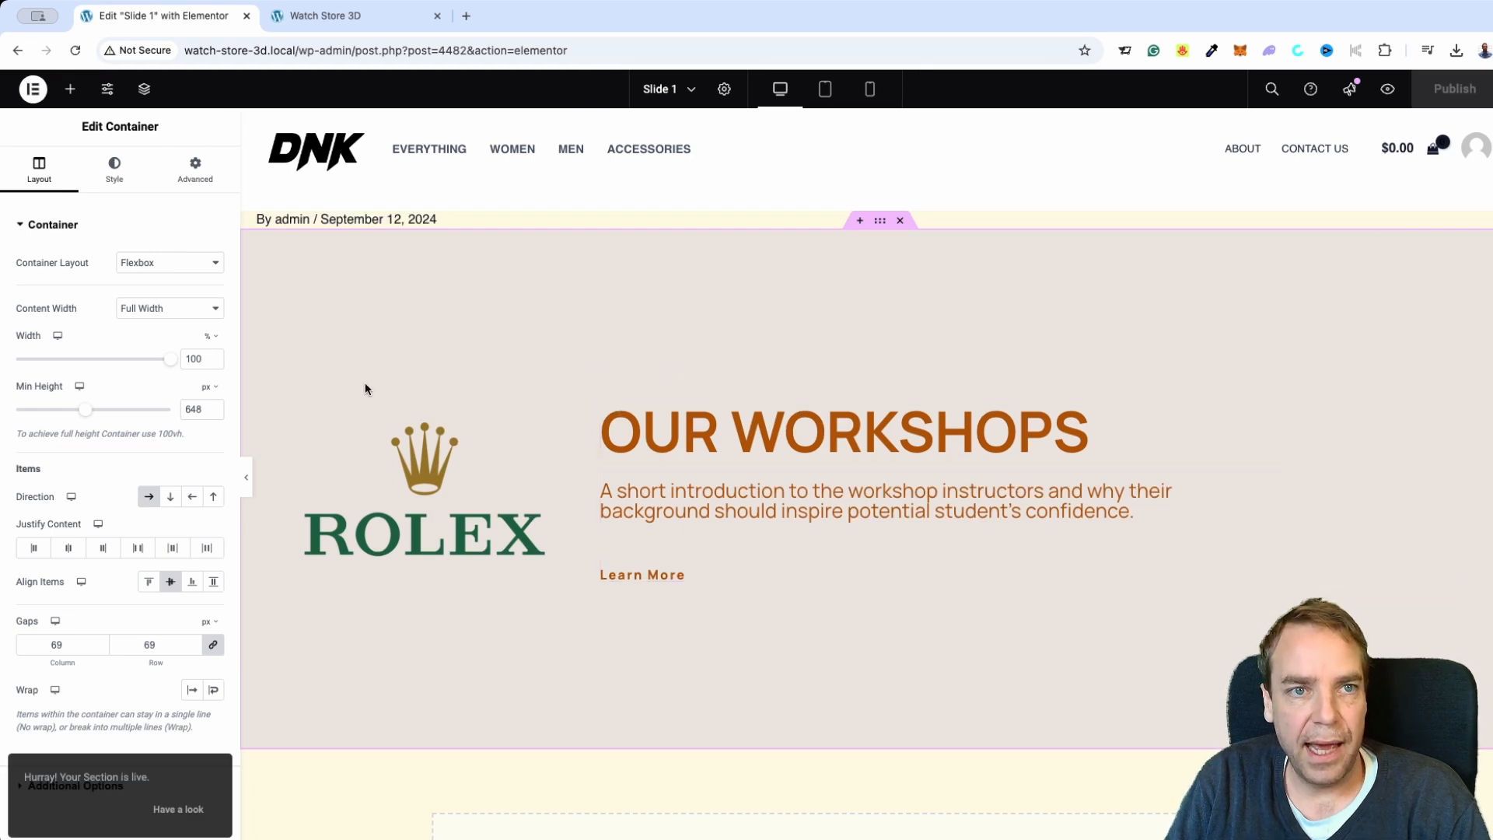
Open the Watch Store 3D site's admin dashboard in a separate browser tab and go to the saved Elementor templates.
left_click(307, 22)
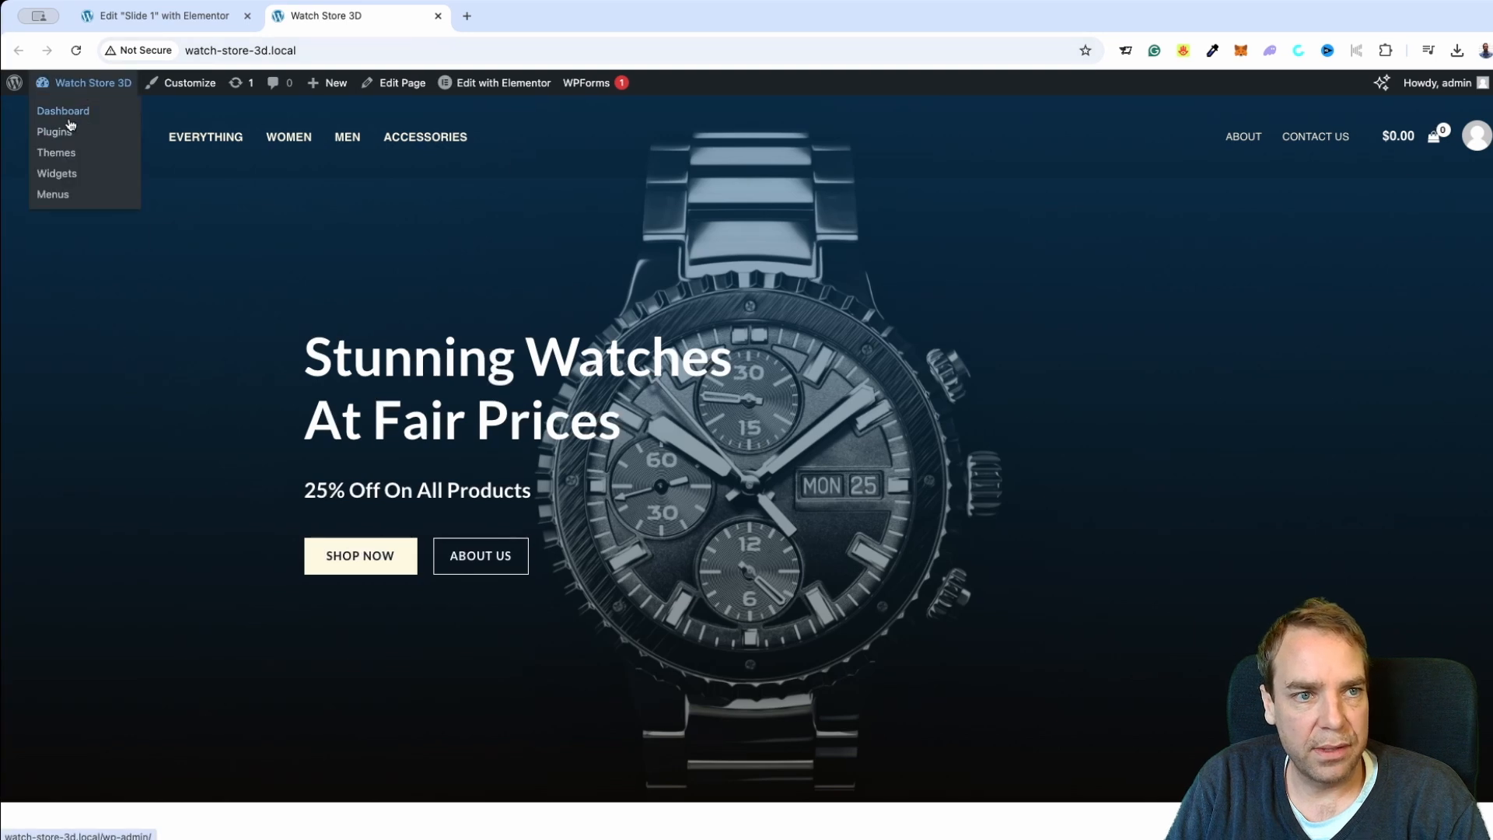
left_click(71, 114)
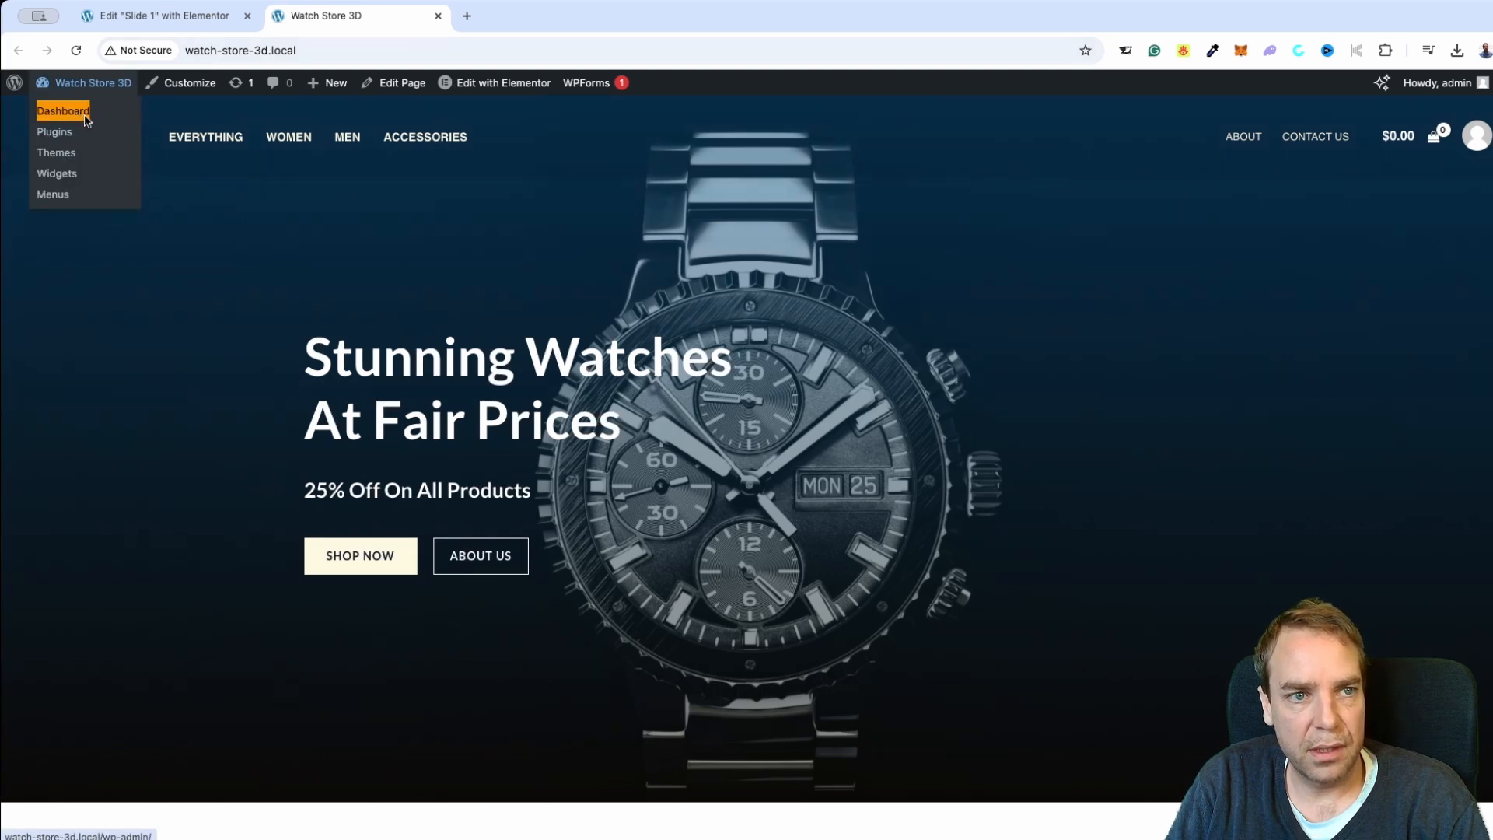
left_click(87, 118)
left_click_drag(546, 21, 358, 20)
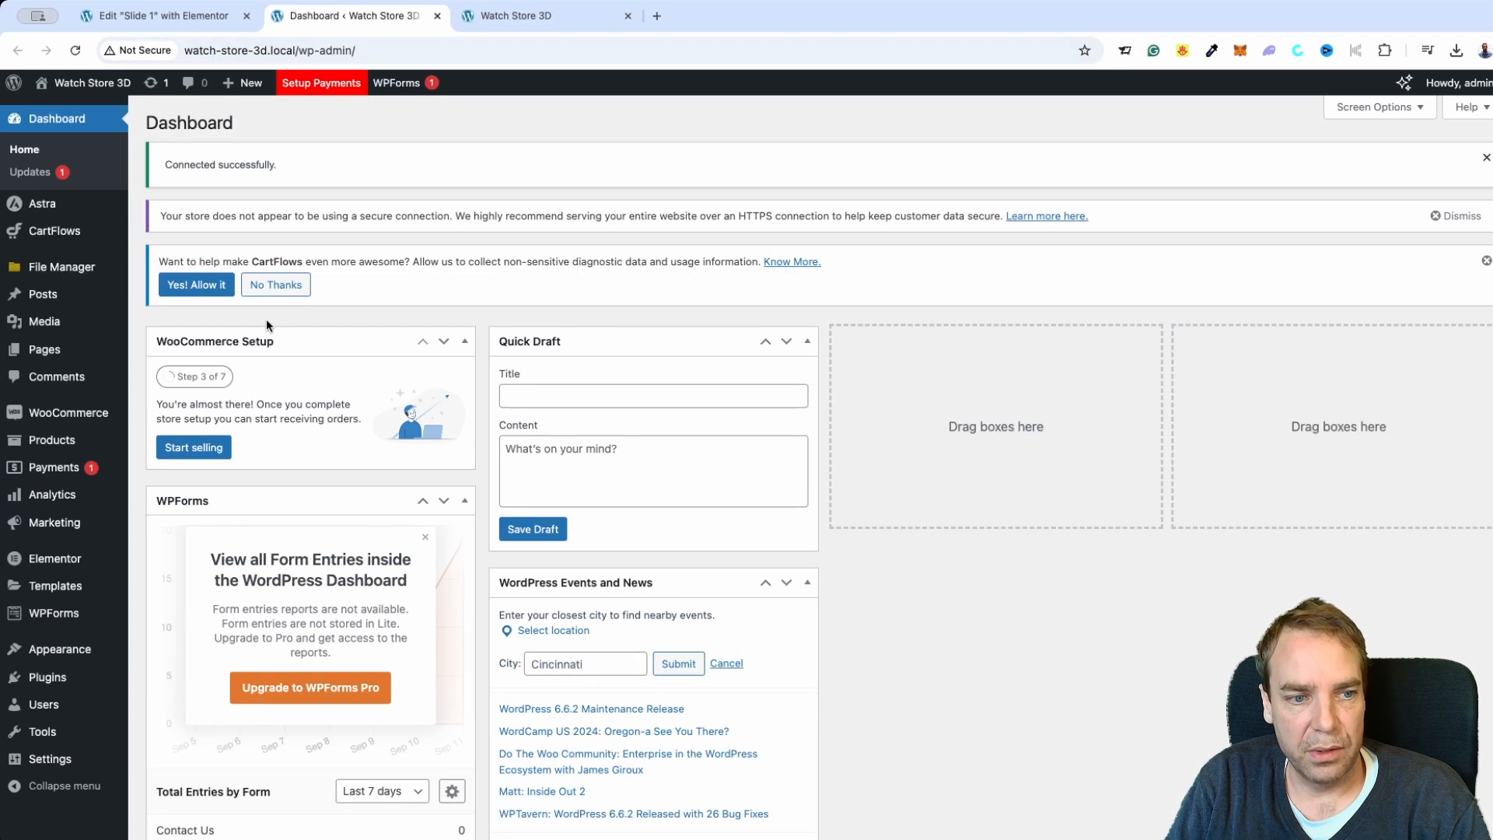
mouse_move(58, 588)
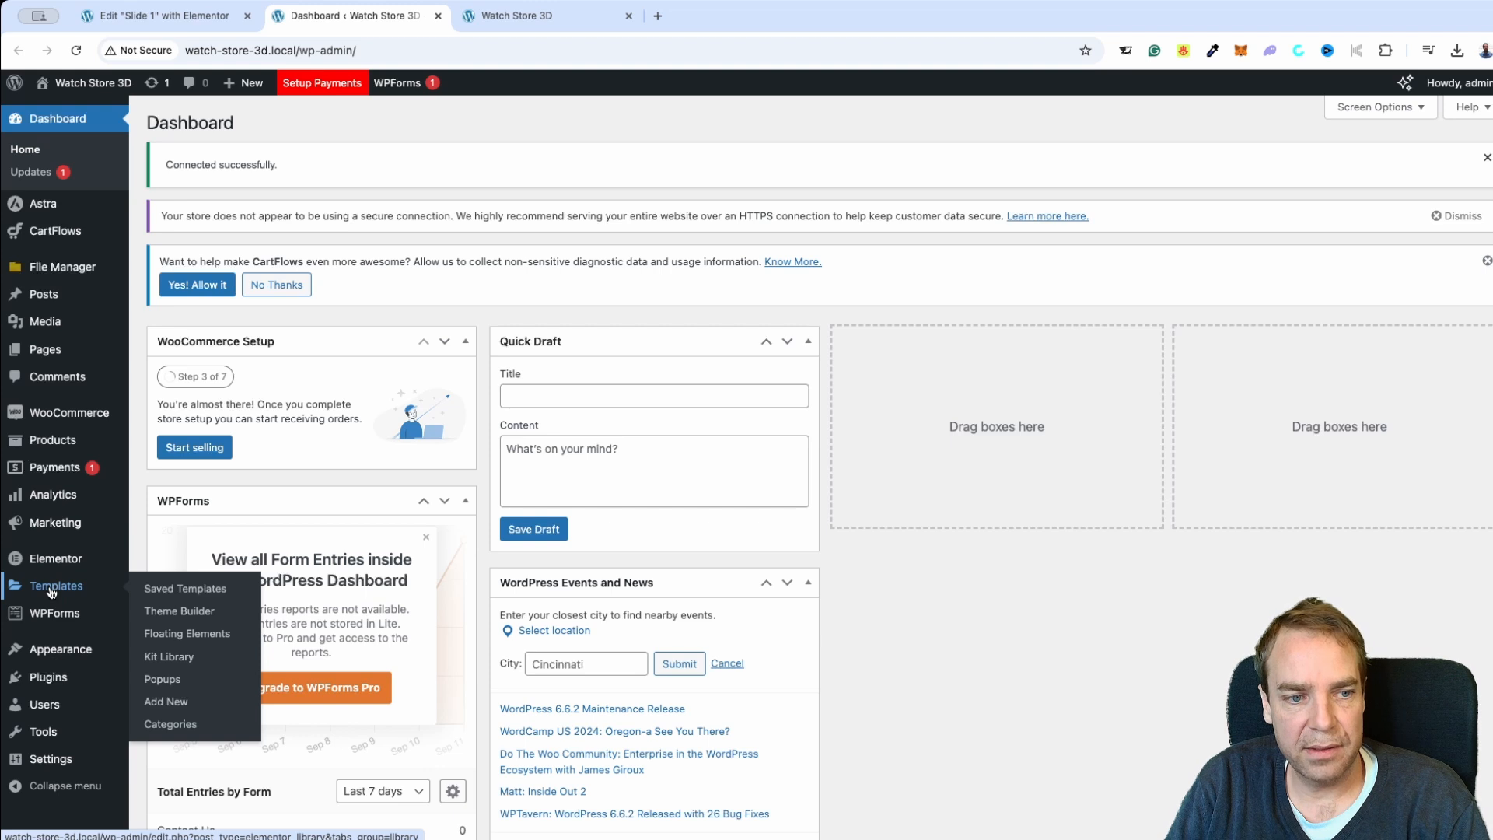
left_click(51, 591)
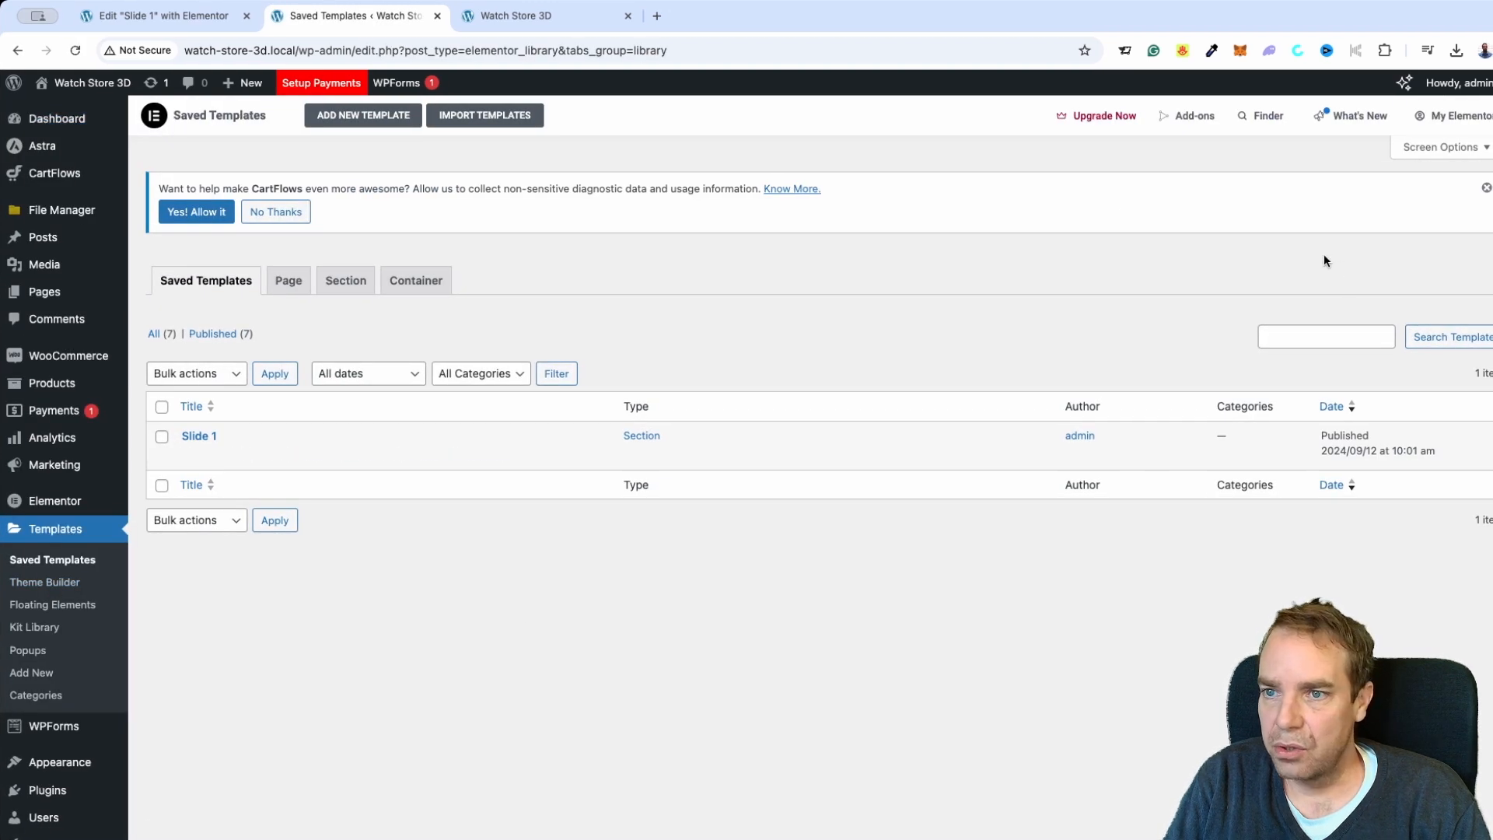
Create a new template of type Section named "Slide 2".
left_click(361, 118)
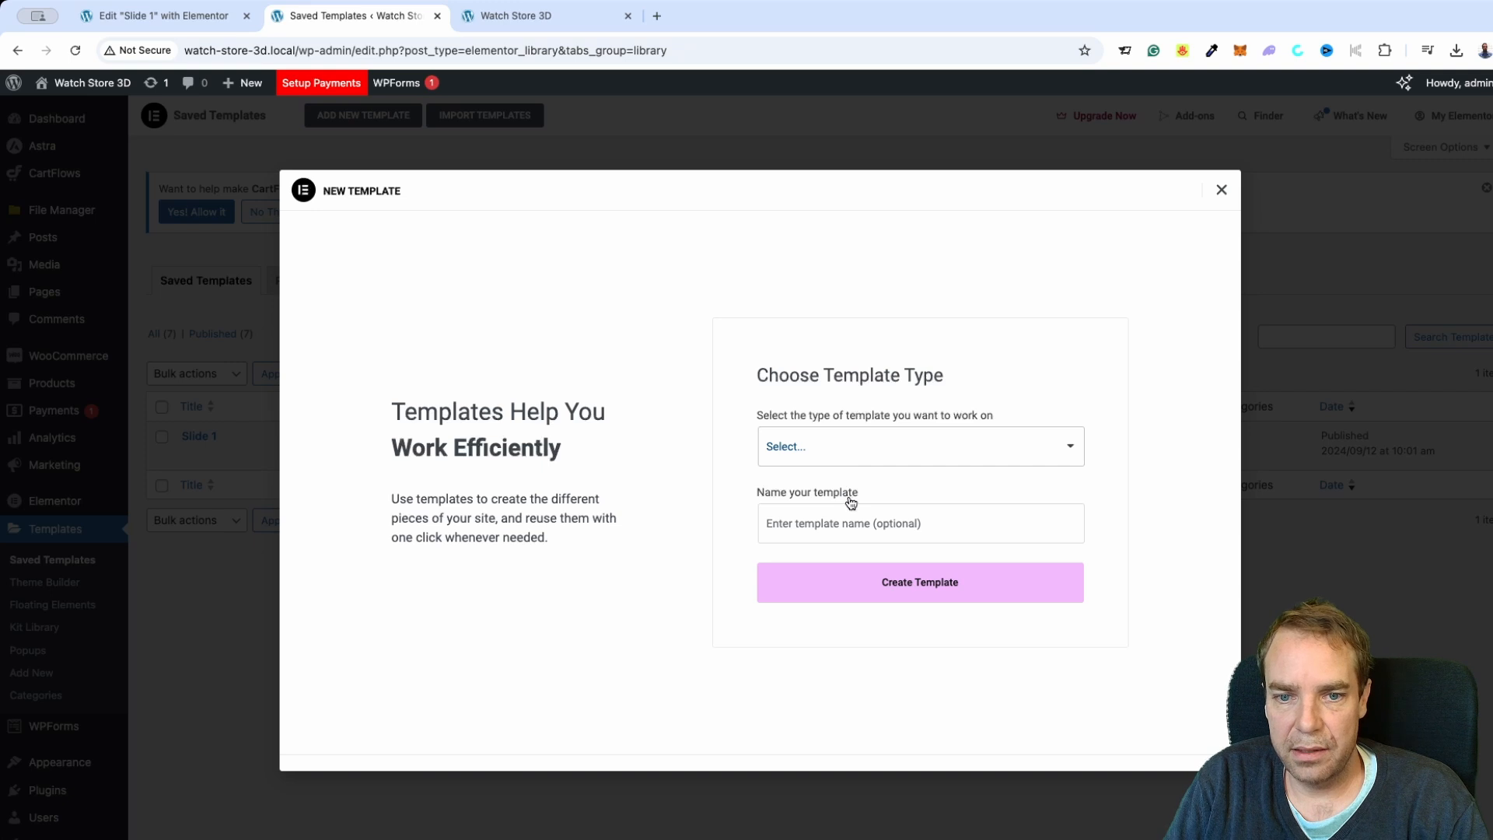
left_click(845, 528)
left_click(844, 522)
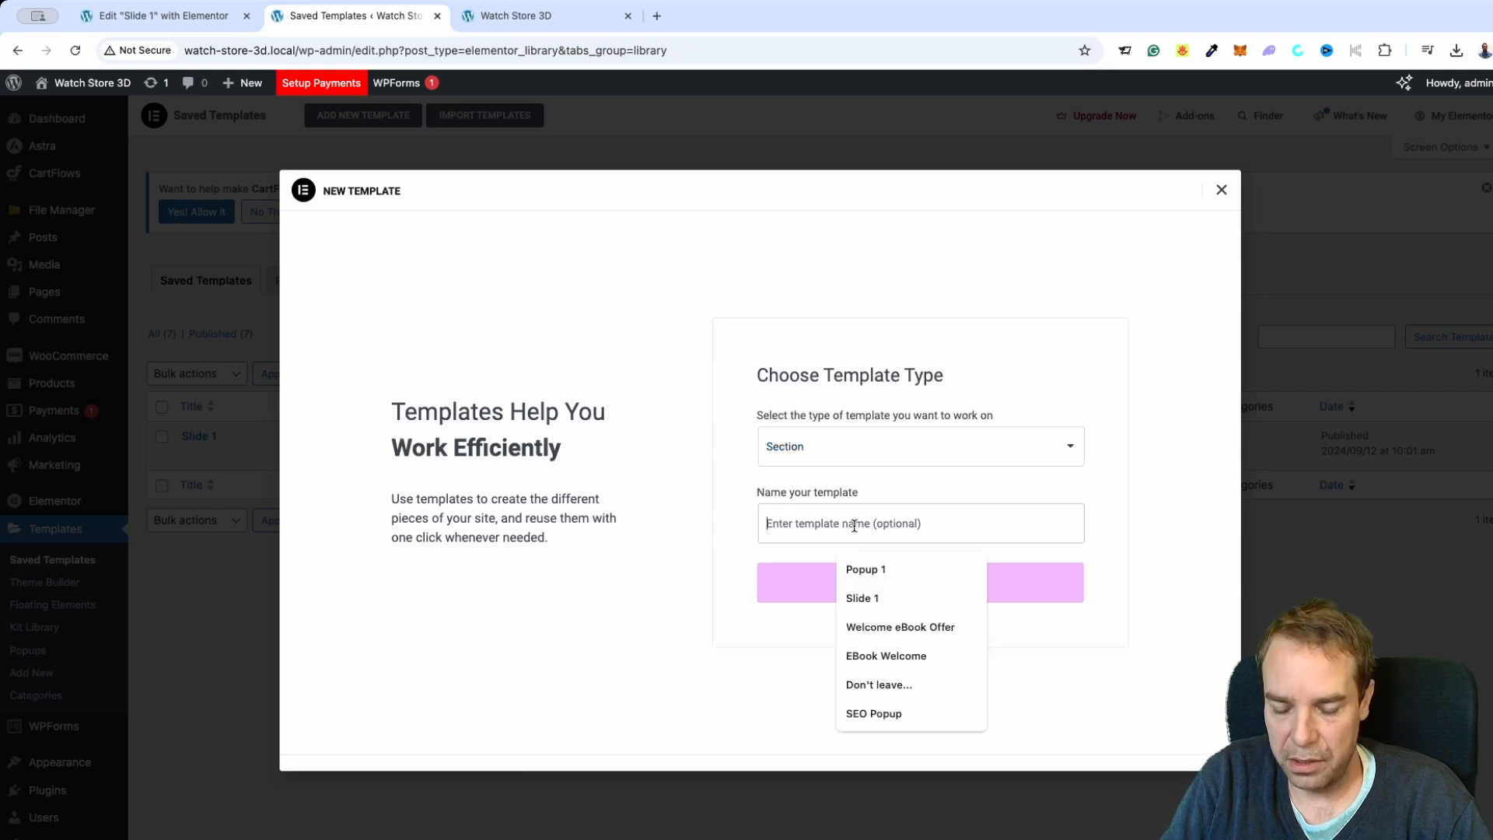
type("Slide")
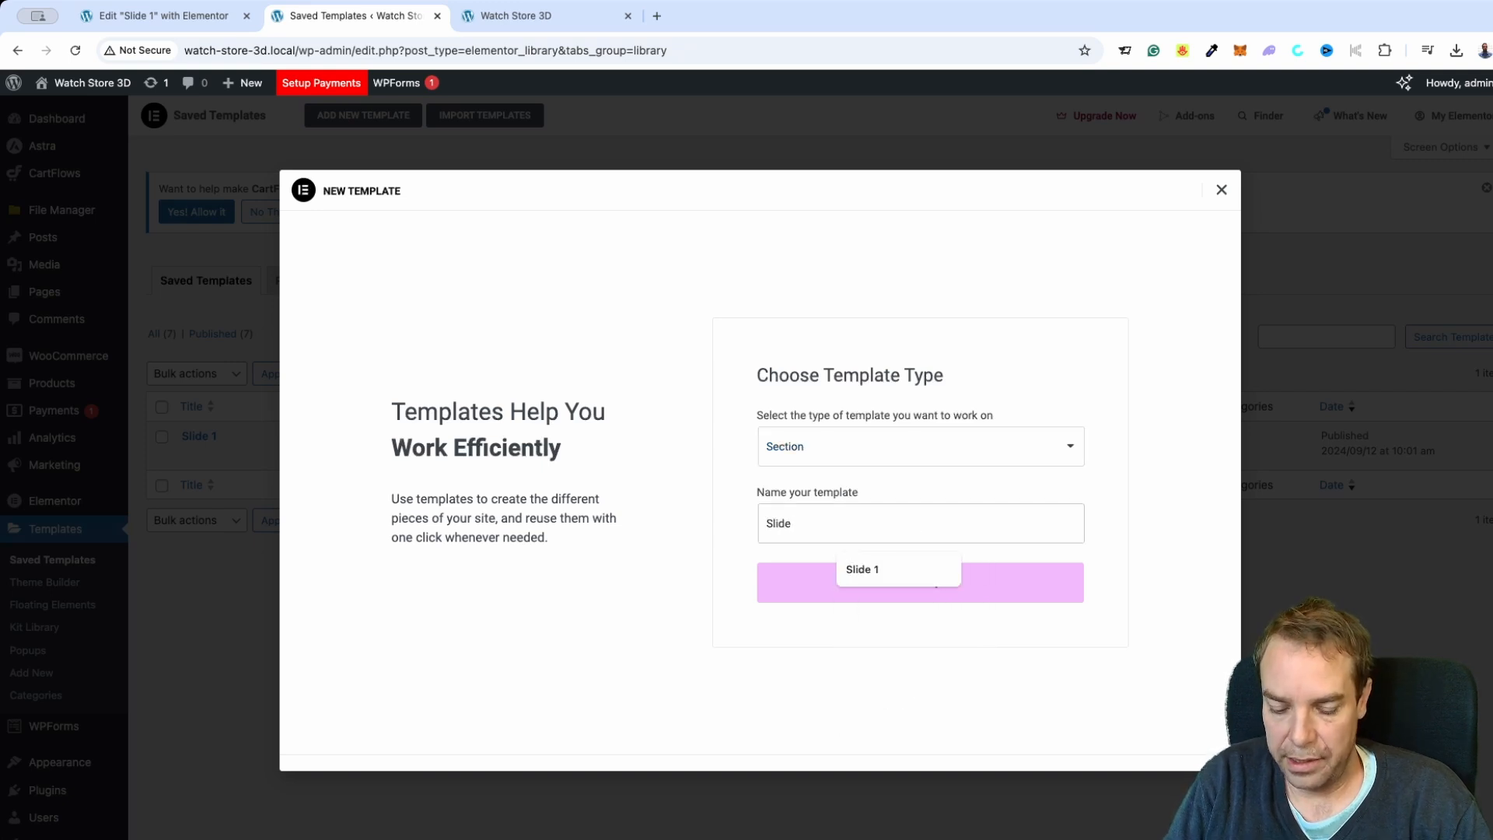
type(" 2")
left_click(936, 593)
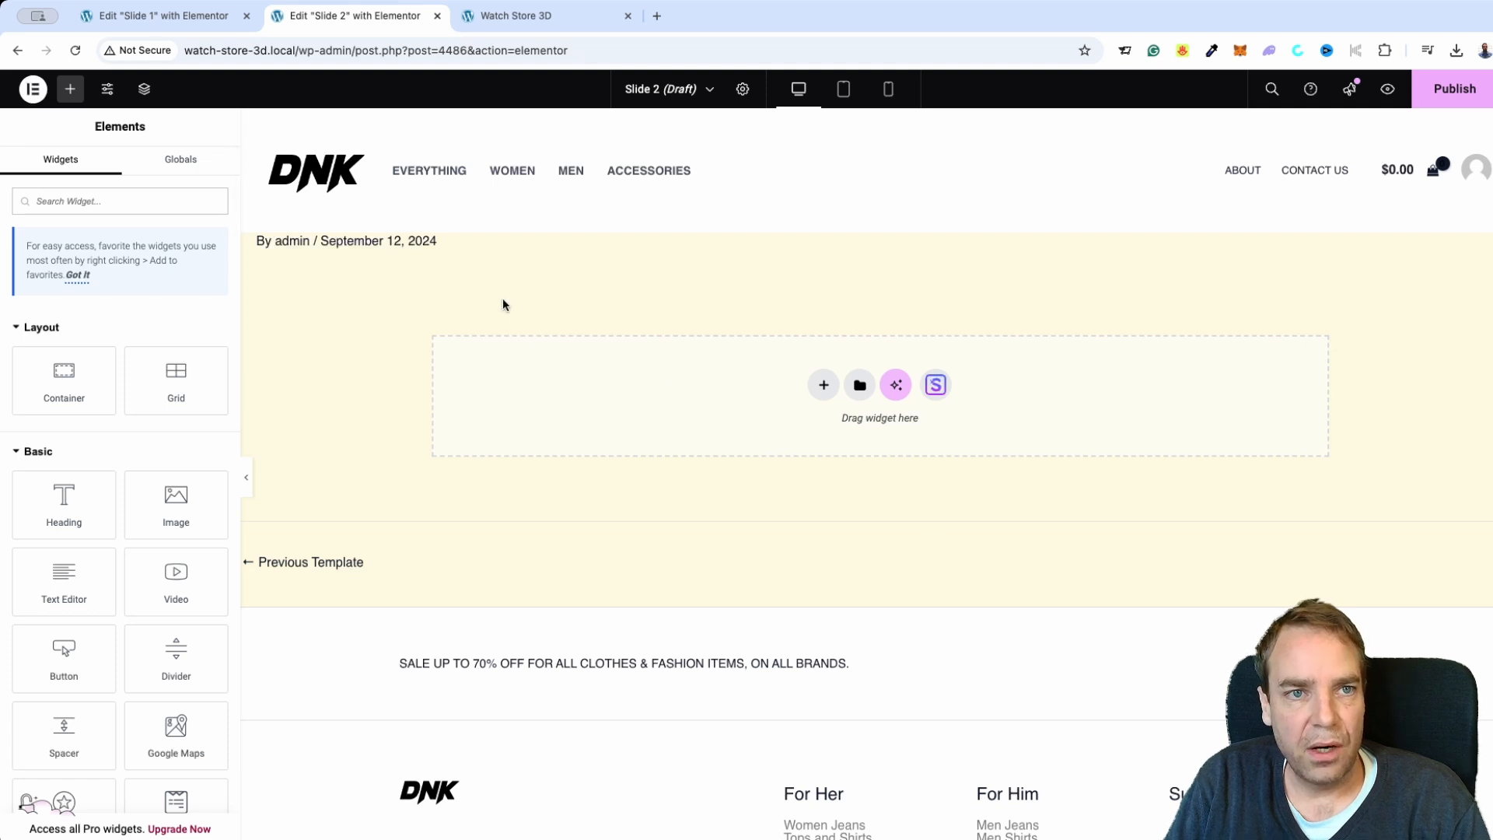
Copy the outer Rolex container from the Slide 1 template and paste it into the empty Slide 2 template.
left_click(178, 18)
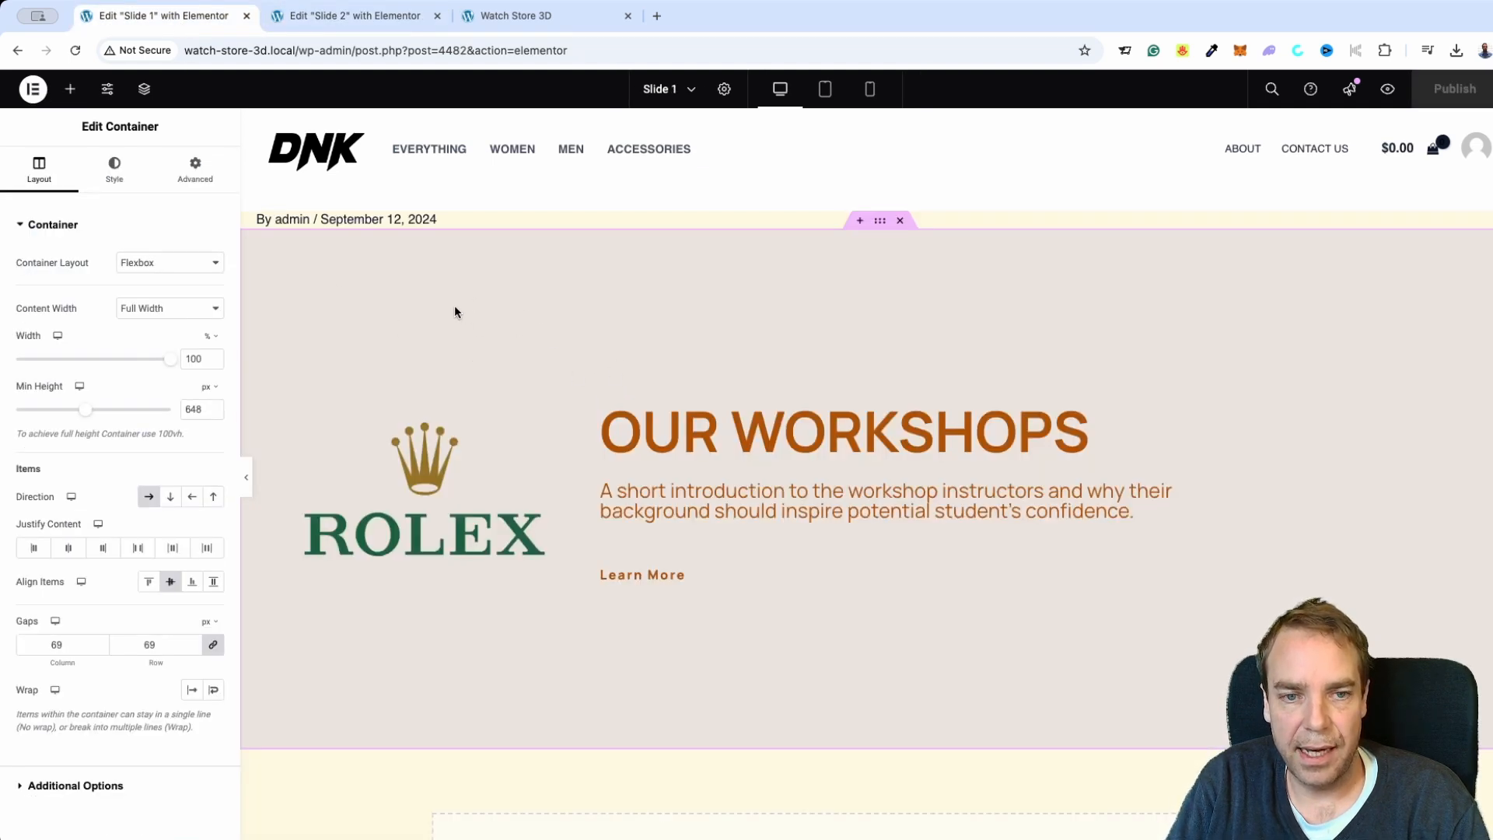
right_click(321, 279)
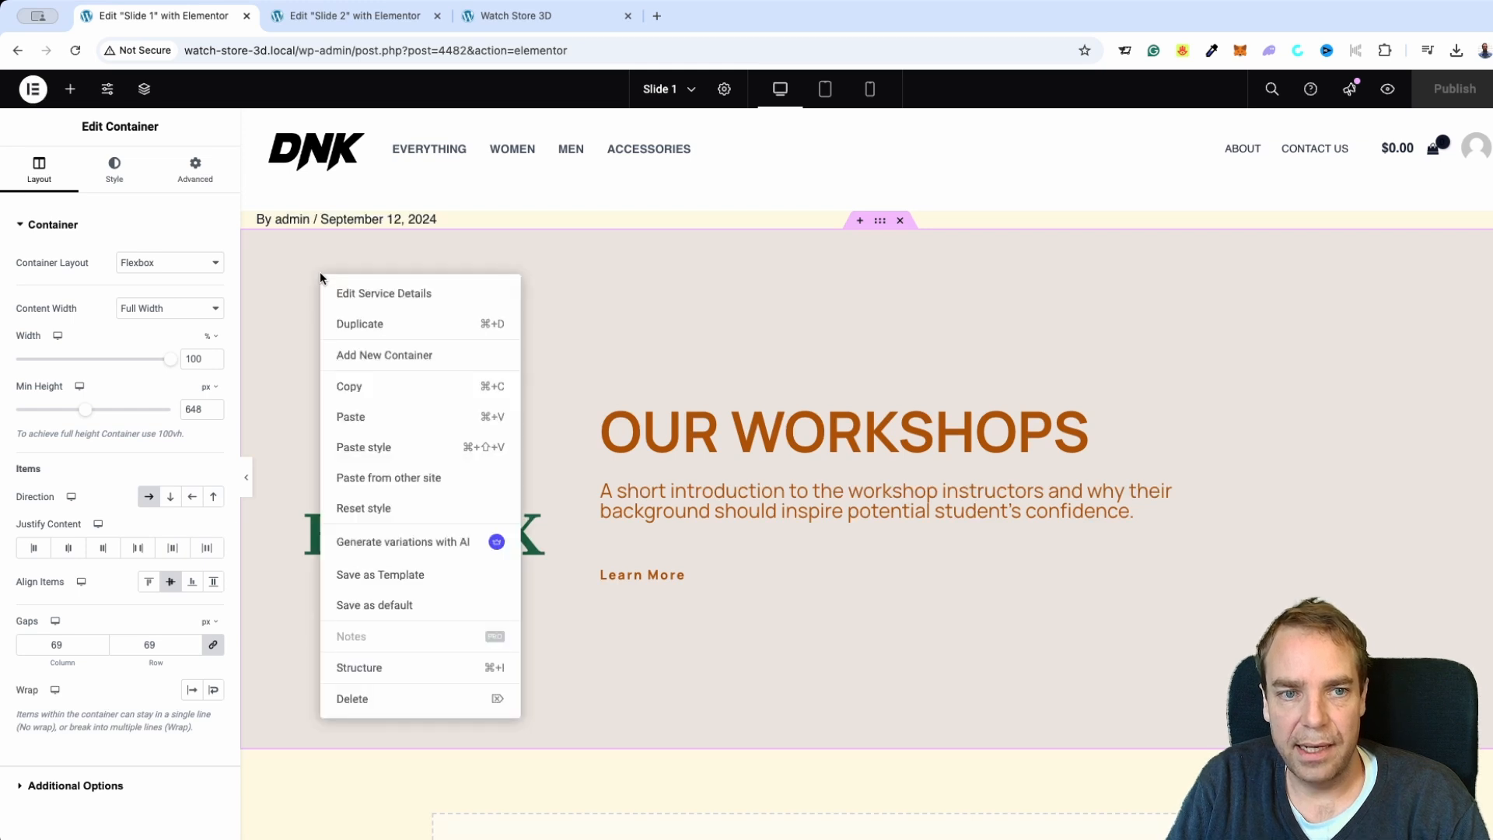
left_click(365, 386)
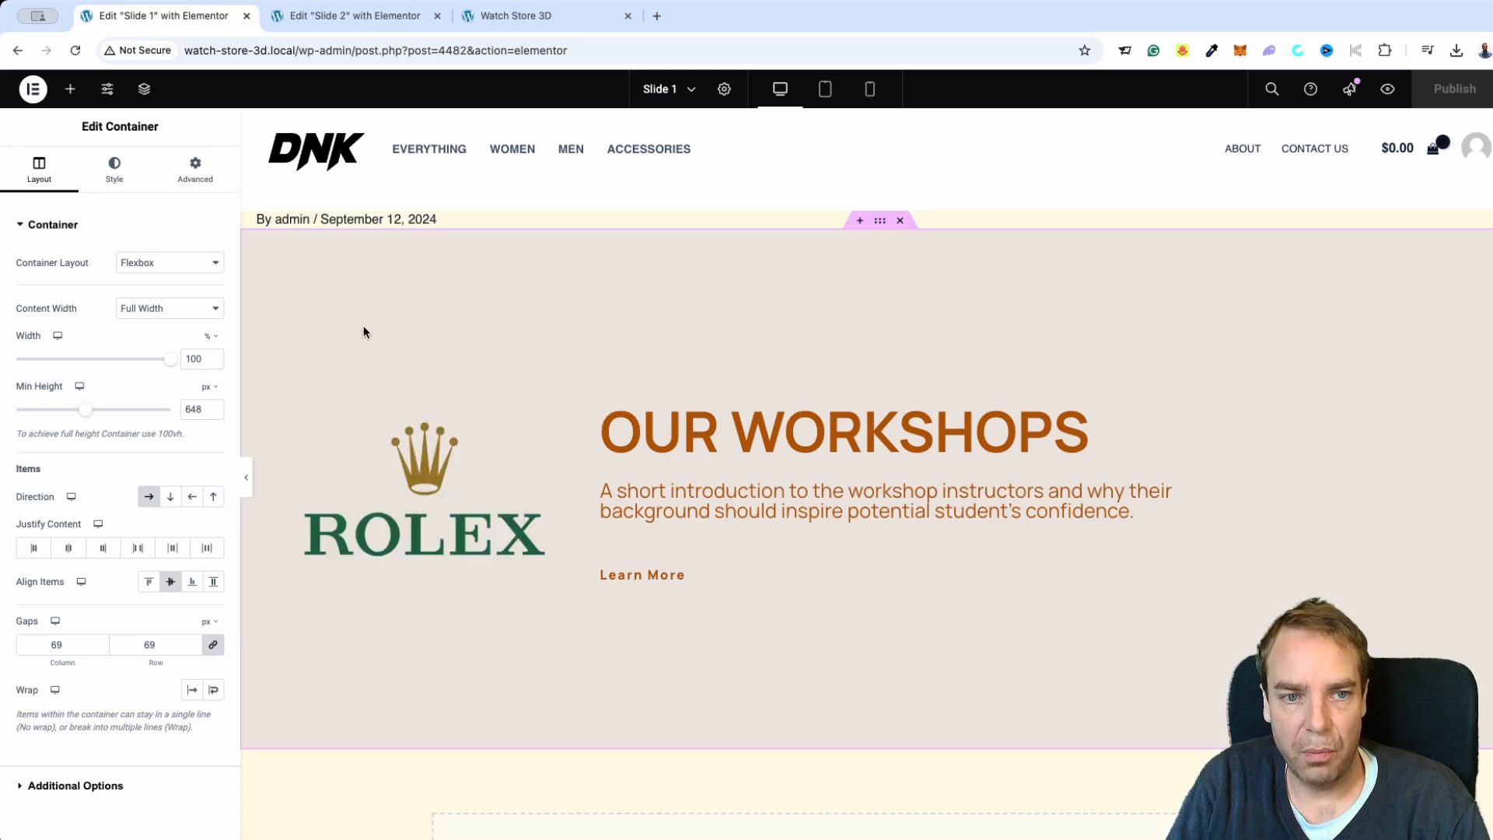
left_click(323, 21)
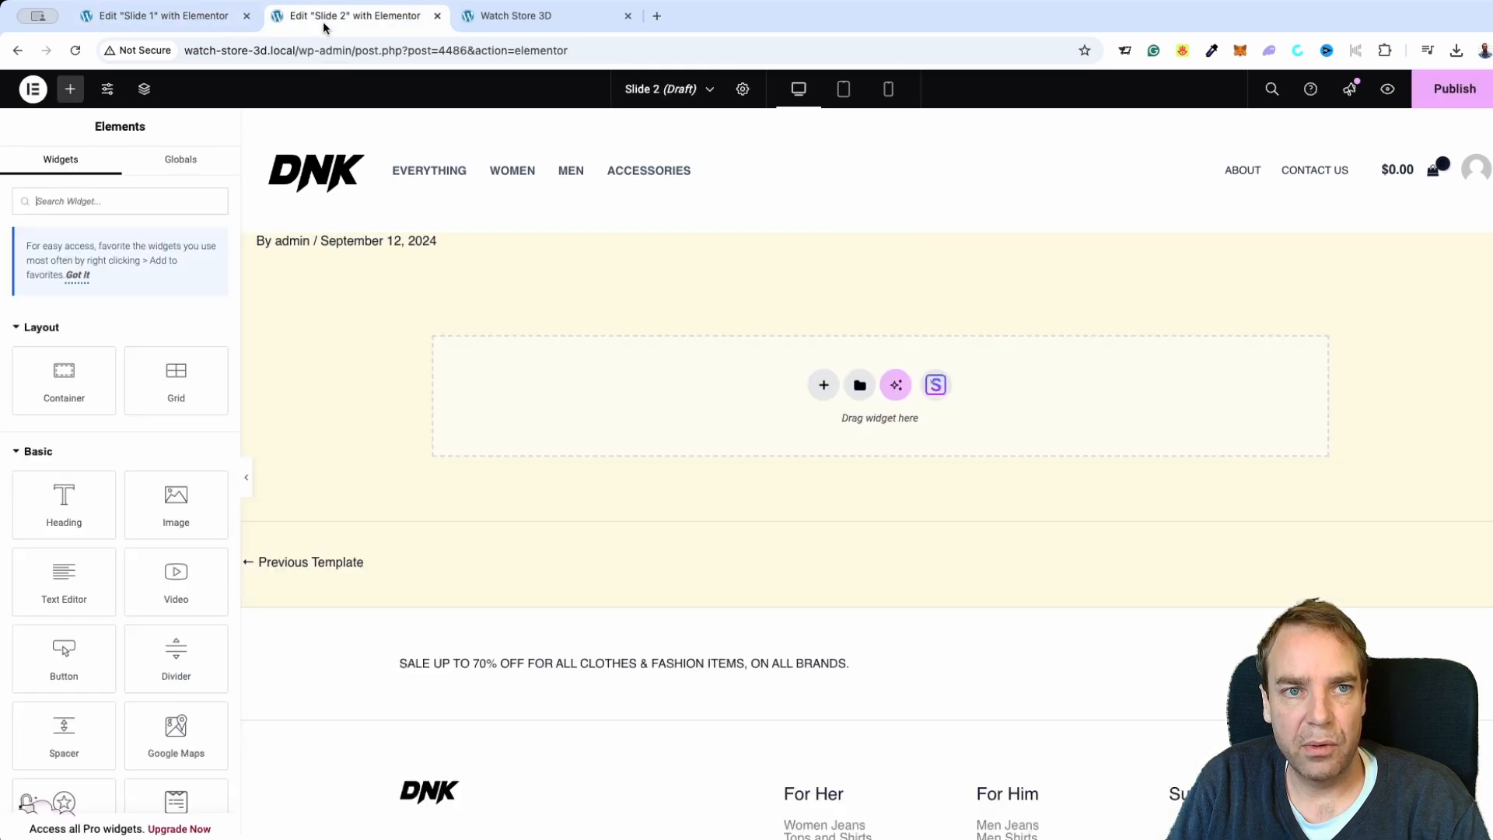
right_click(502, 388)
left_click(519, 404)
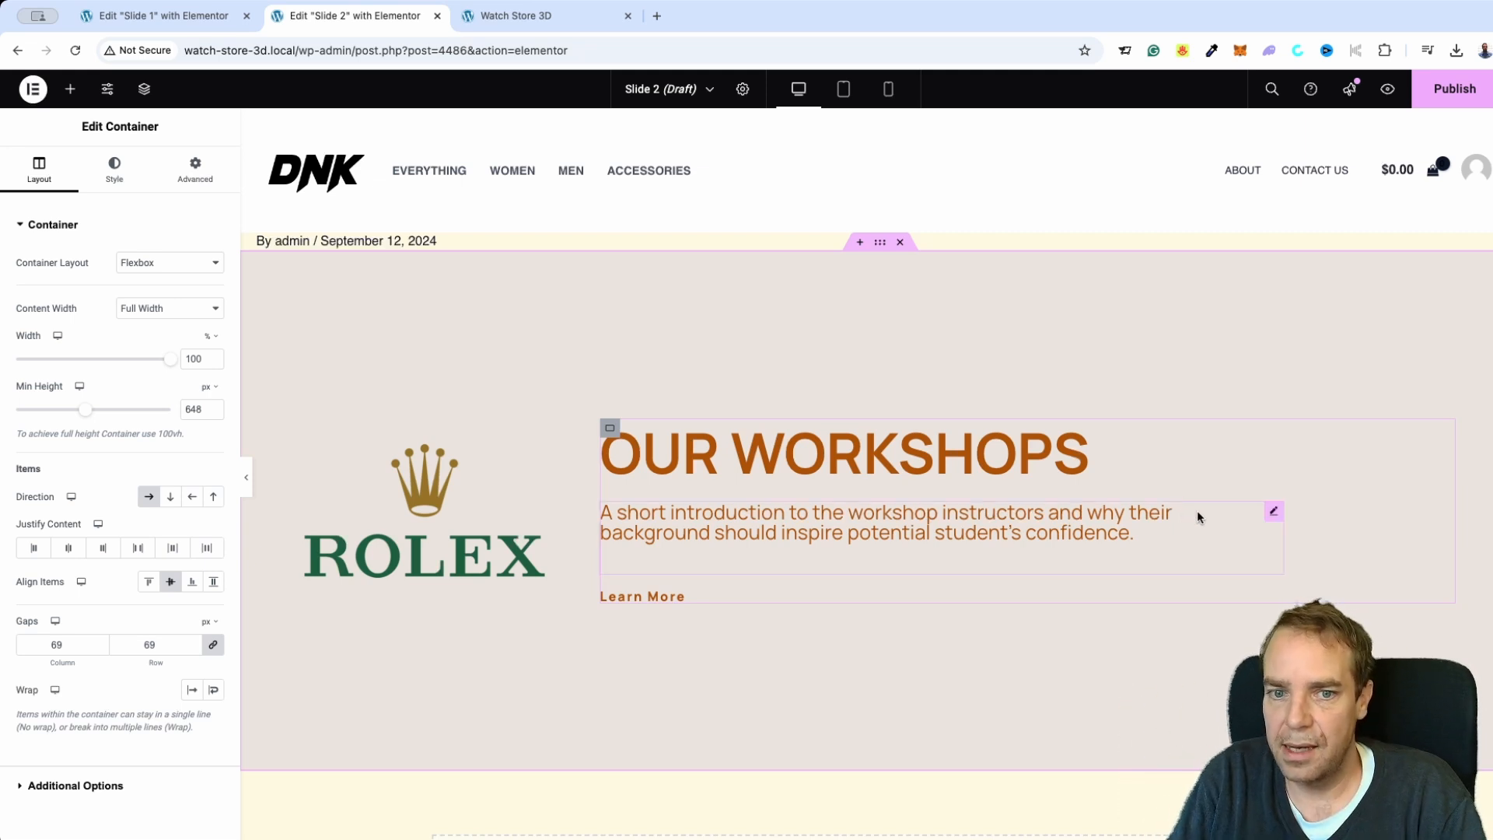
Change the "Our Workshops" heading text in the pasted section to "Slide 2".
left_click(650, 464)
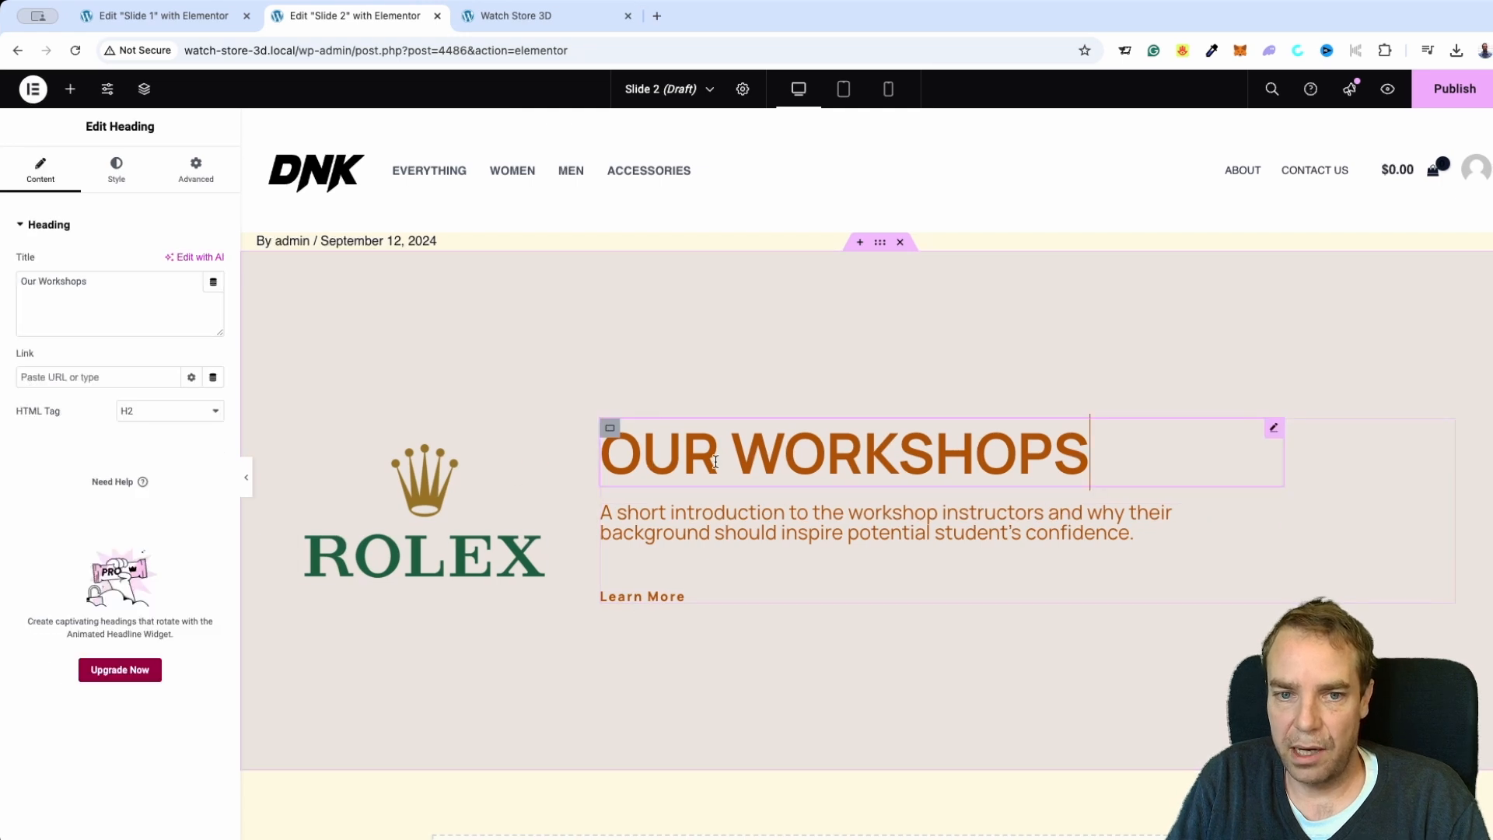
triple_click(117, 299)
type("Sl")
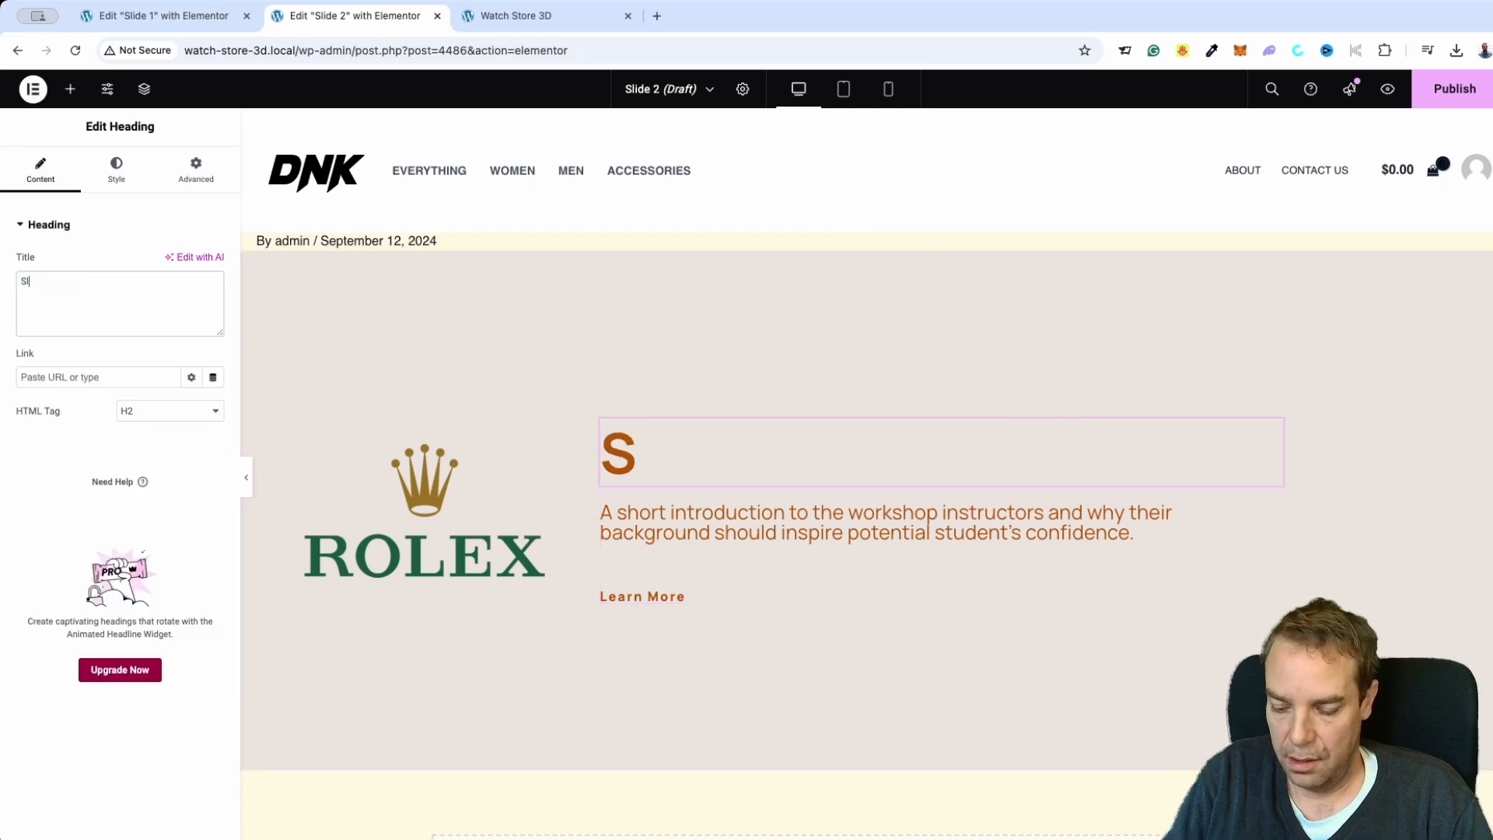
type("ide 2")
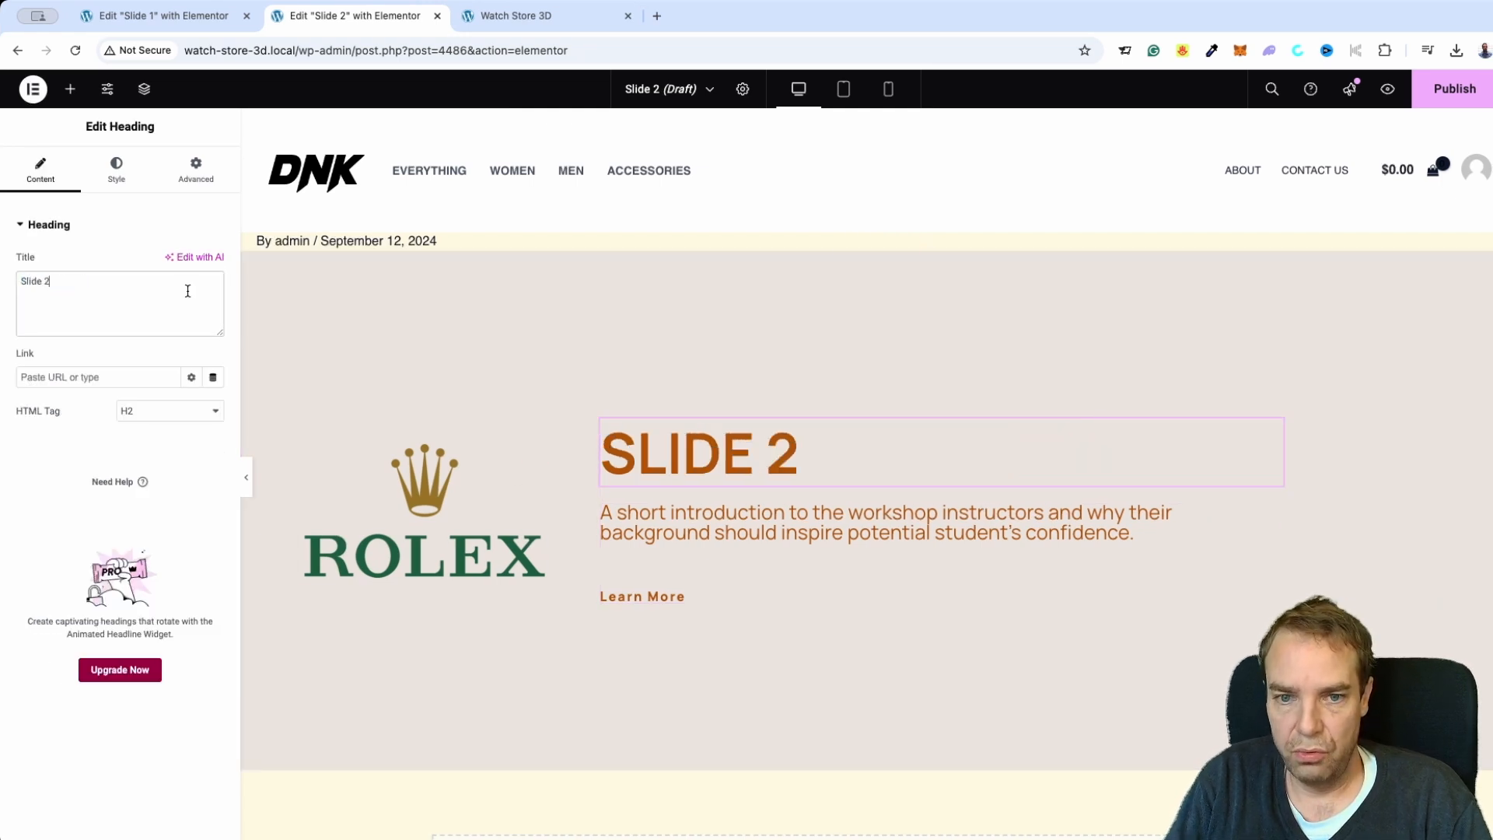
Set the outer container's background to the teal colour #3B9D9E and publish the Slide 2 template.
left_click(890, 248)
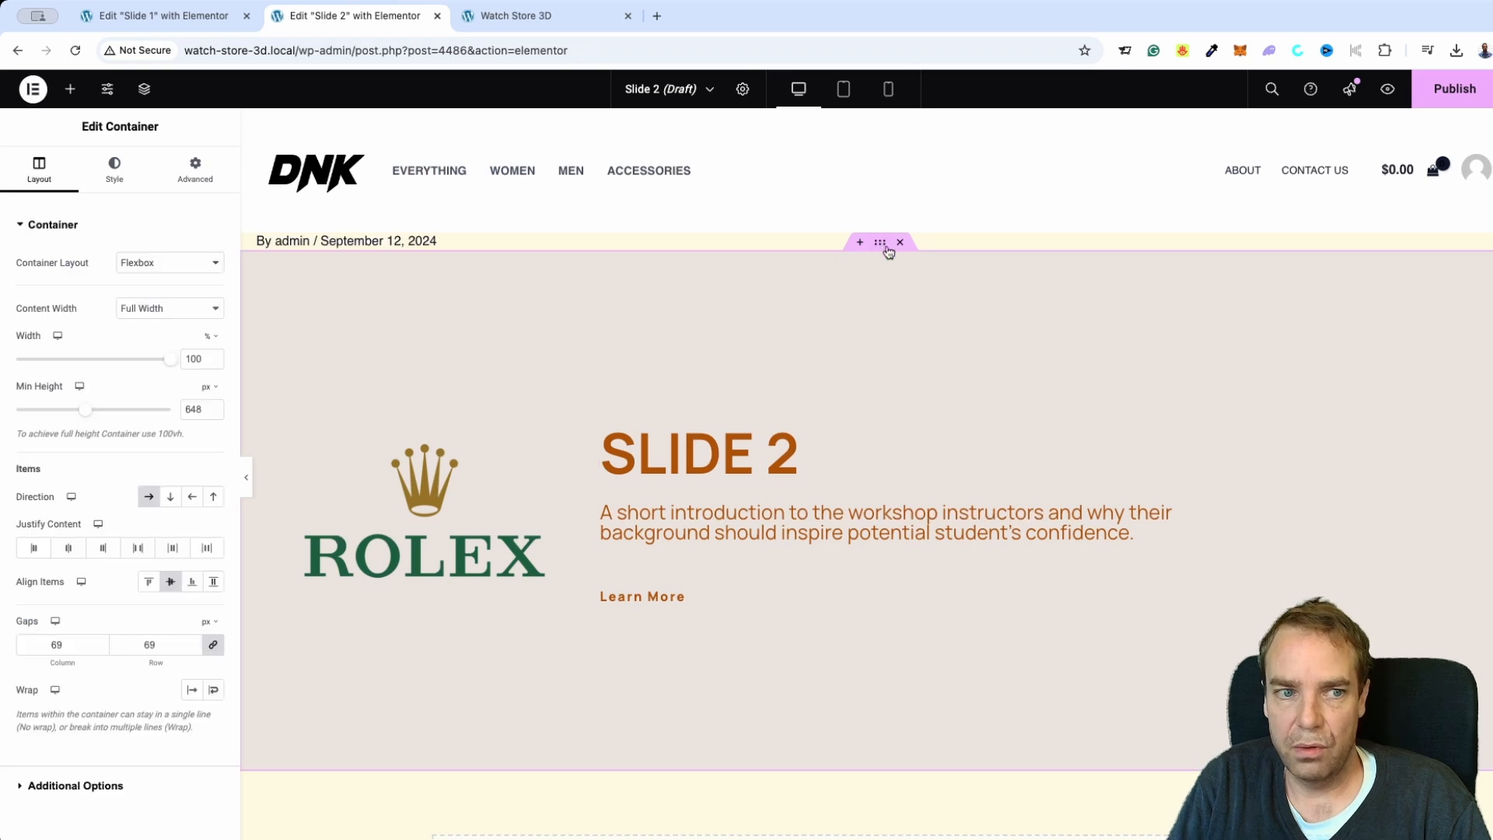
left_click(113, 171)
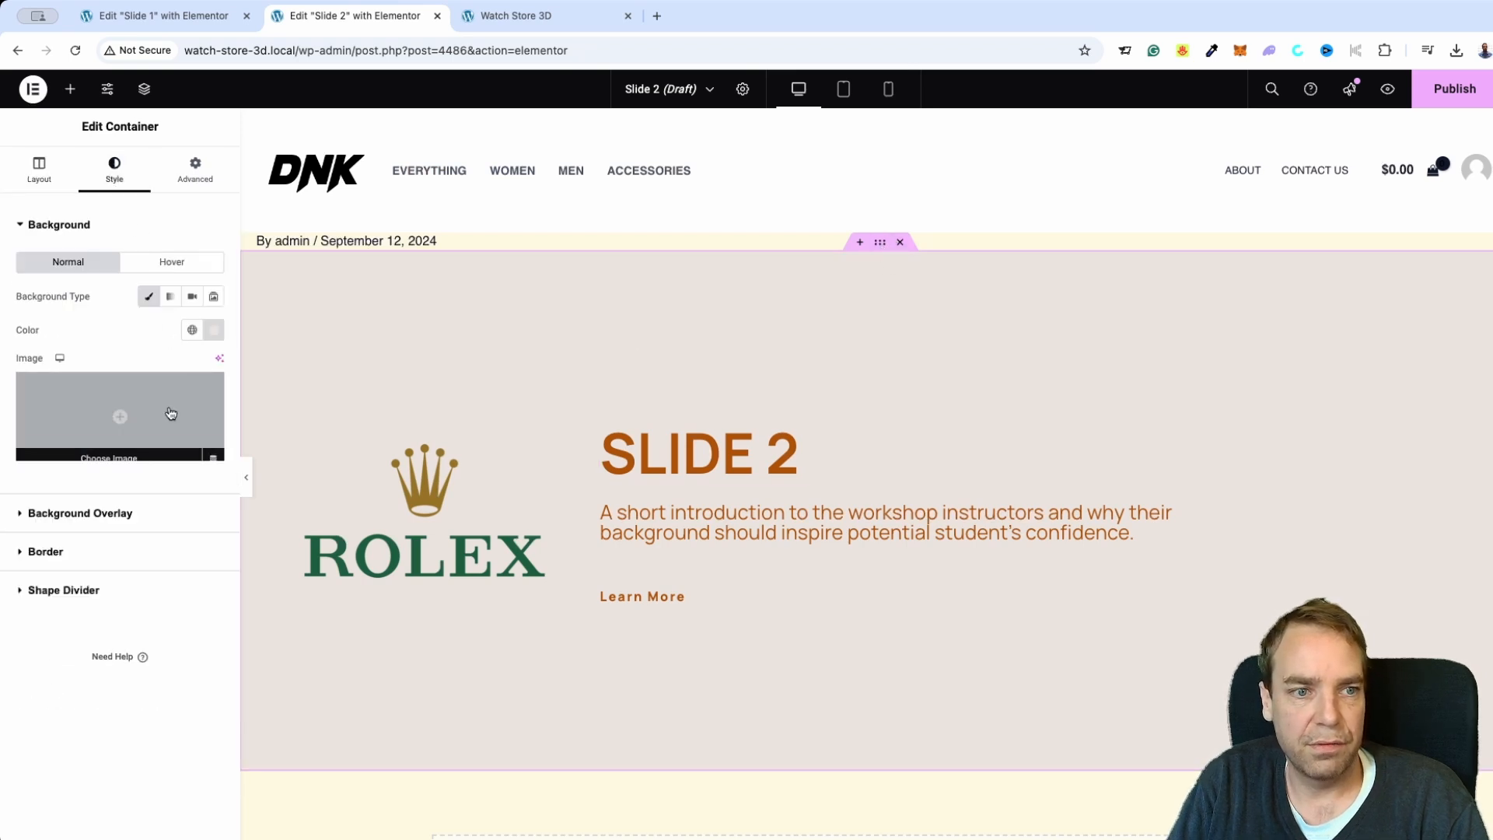
left_click(209, 331)
mouse_move(226, 455)
left_mouse_down()
mouse_move(308, 383)
mouse_move(216, 392)
mouse_move(237, 440)
left_mouse_up()
left_click(214, 525)
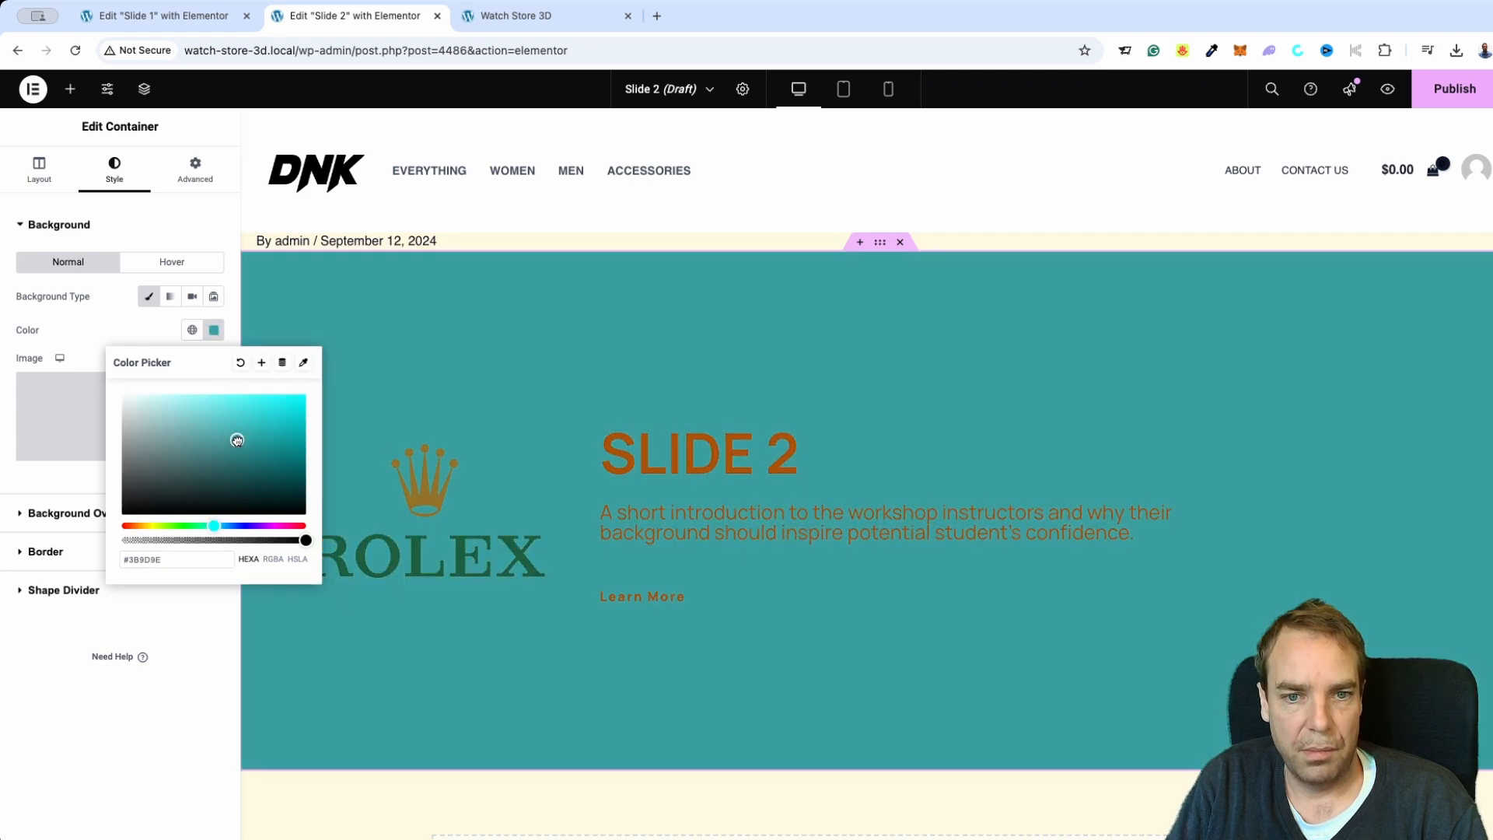
left_click(110, 317)
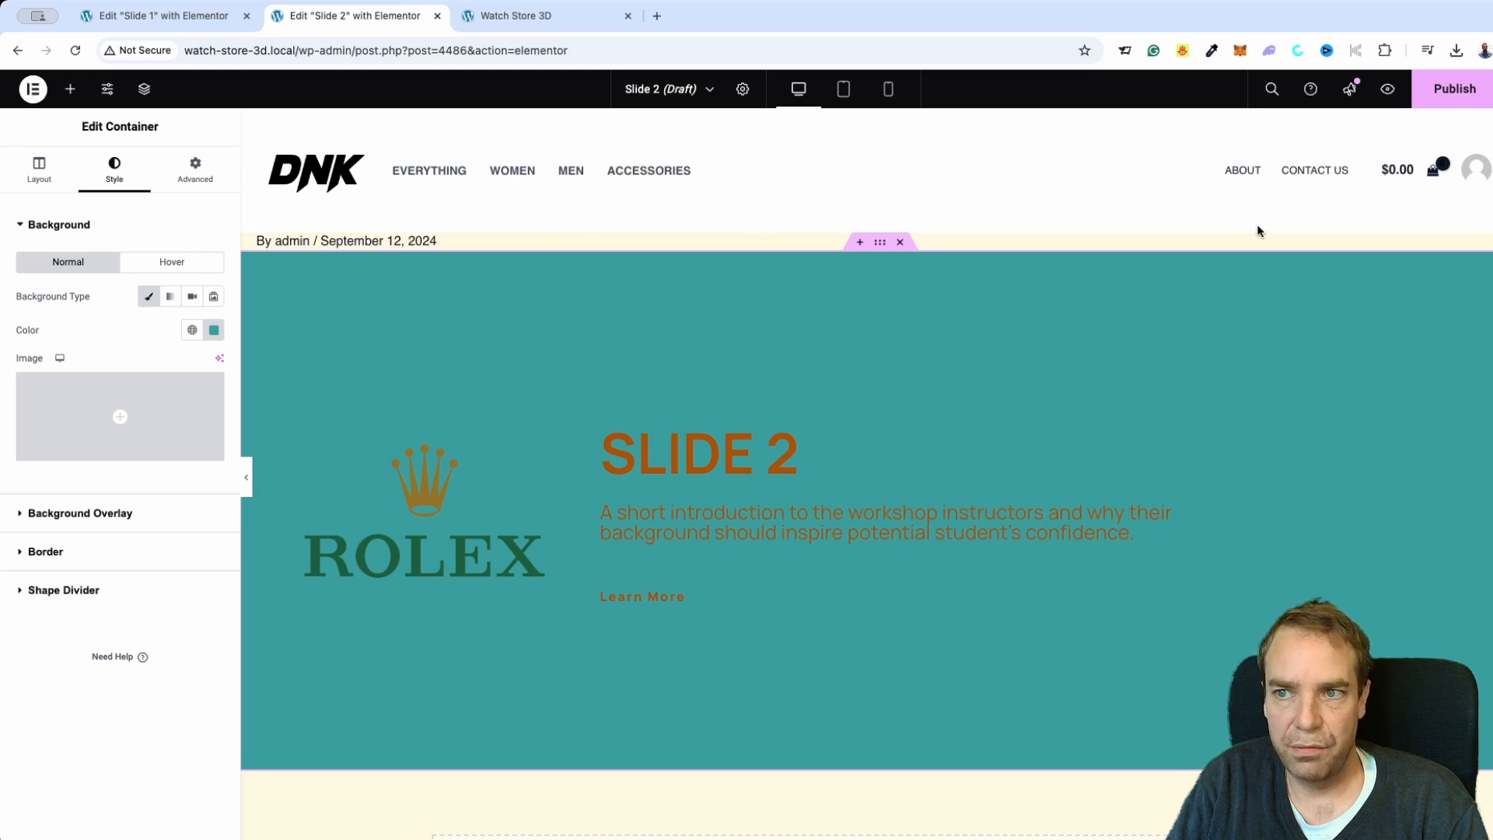
left_click(1455, 90)
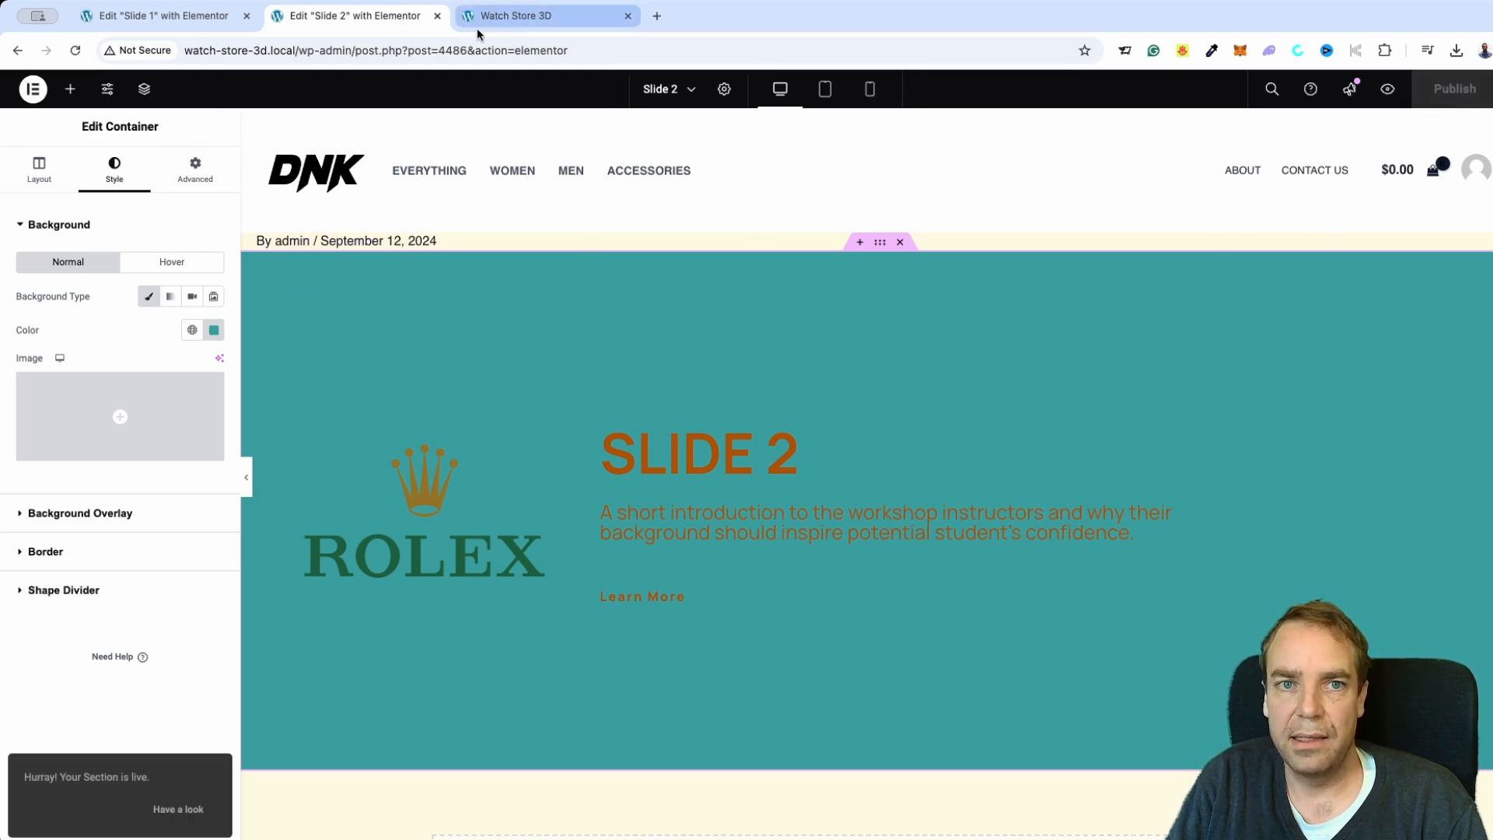
Open the dashboard again from the store's front page in its own tab beside Slide 2 and show the saved templates list.
left_click(519, 23)
mouse_move(81, 89)
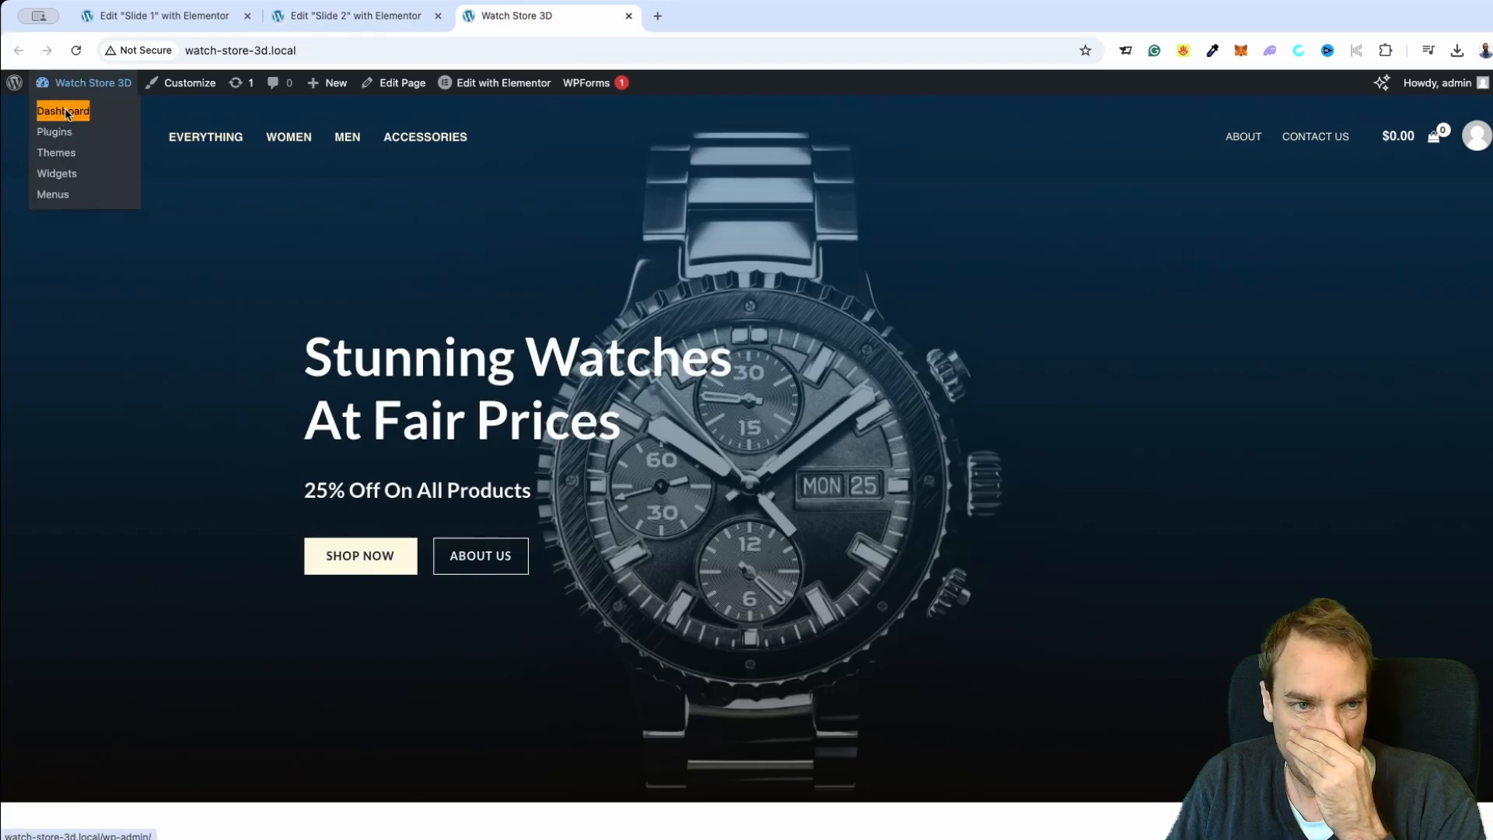
left_click(54, 112, "super")
left_click(731, 17)
left_click_drag(747, 22, 557, 22)
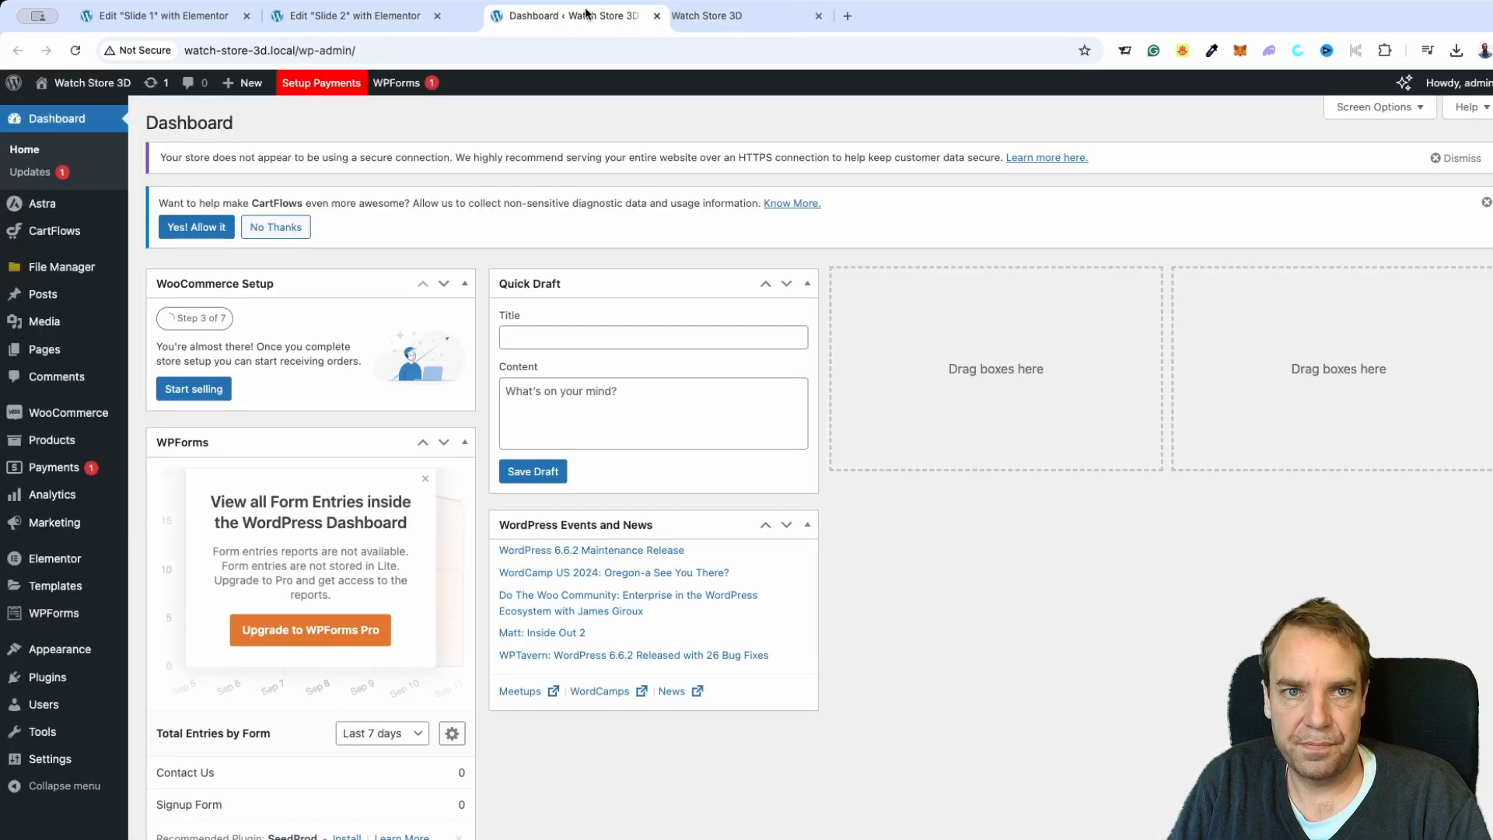
left_click(49, 588)
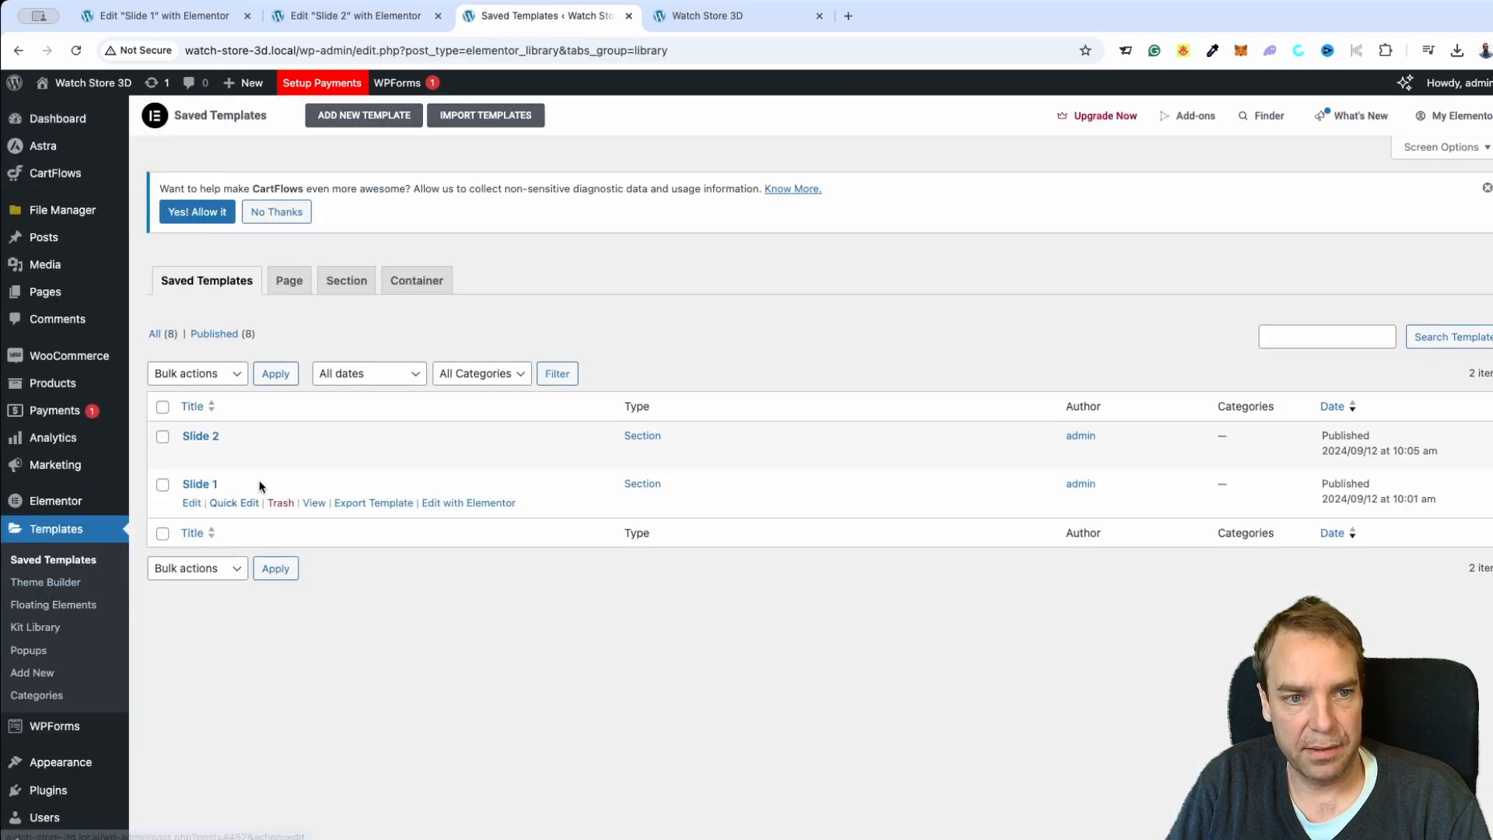
Create another template of type Section named "Slide 3".
left_click(363, 116)
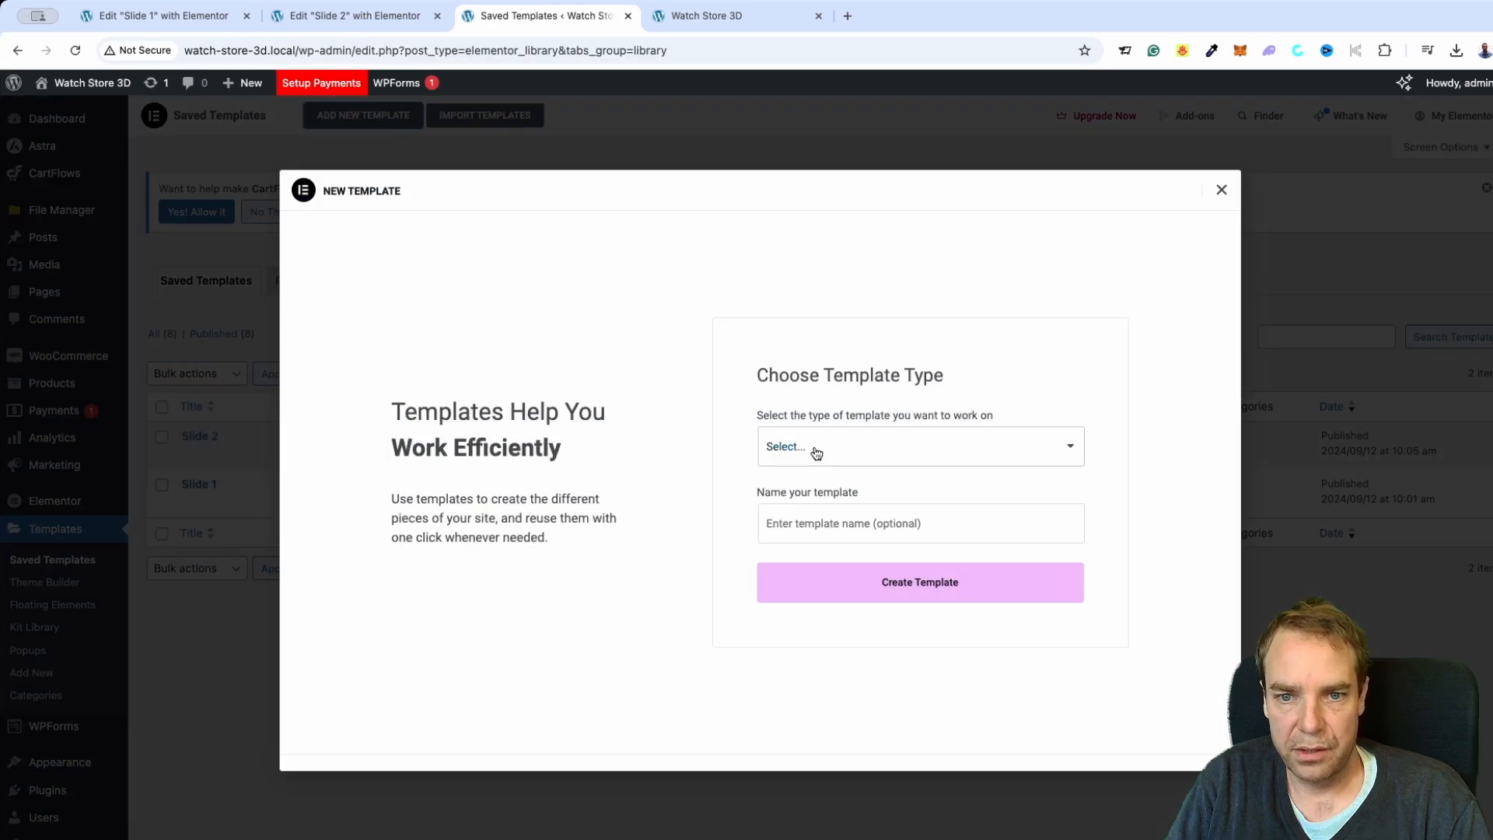
left_click(821, 526)
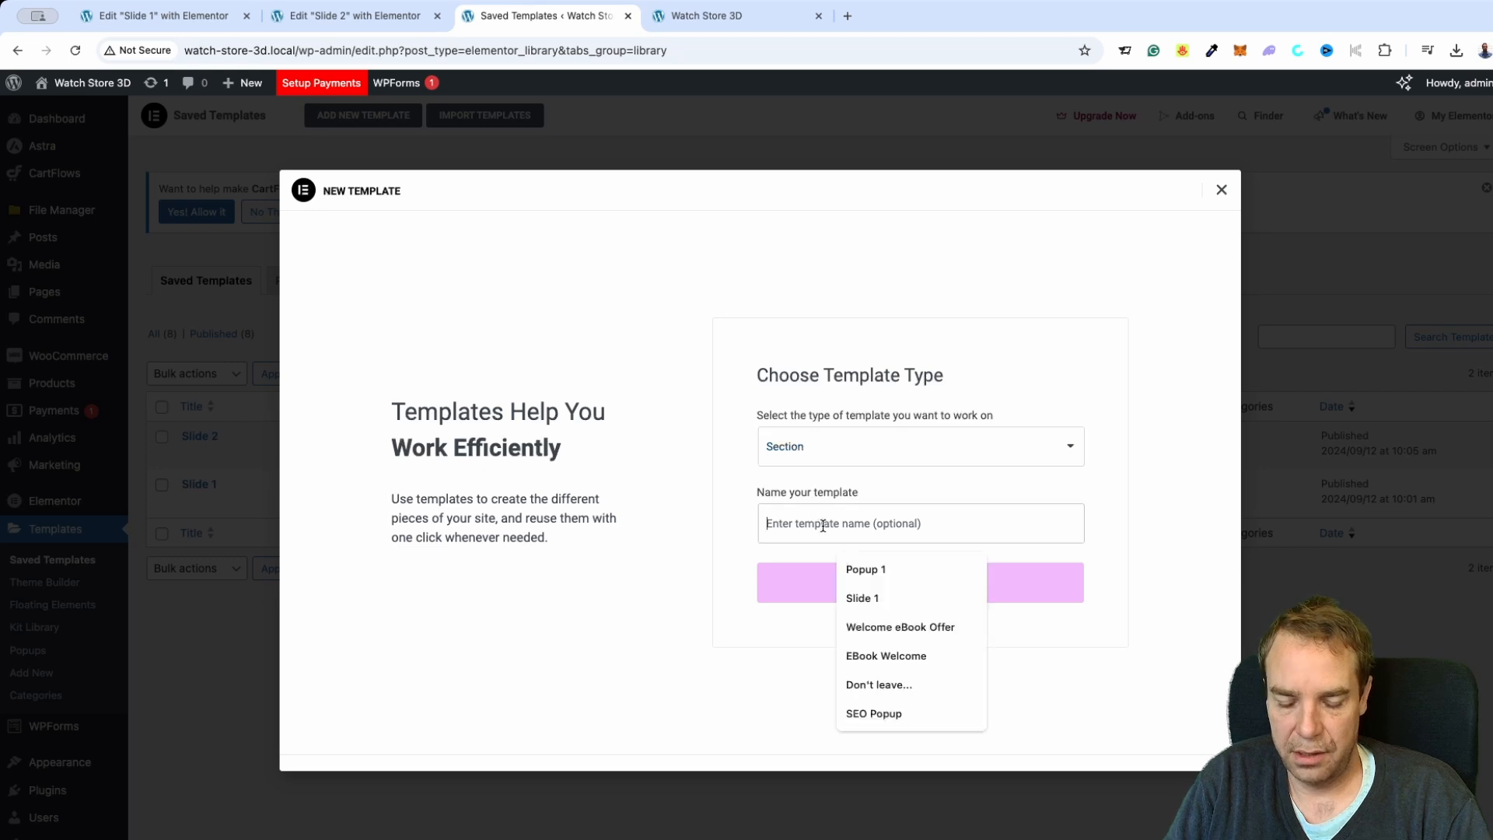
type("Sli")
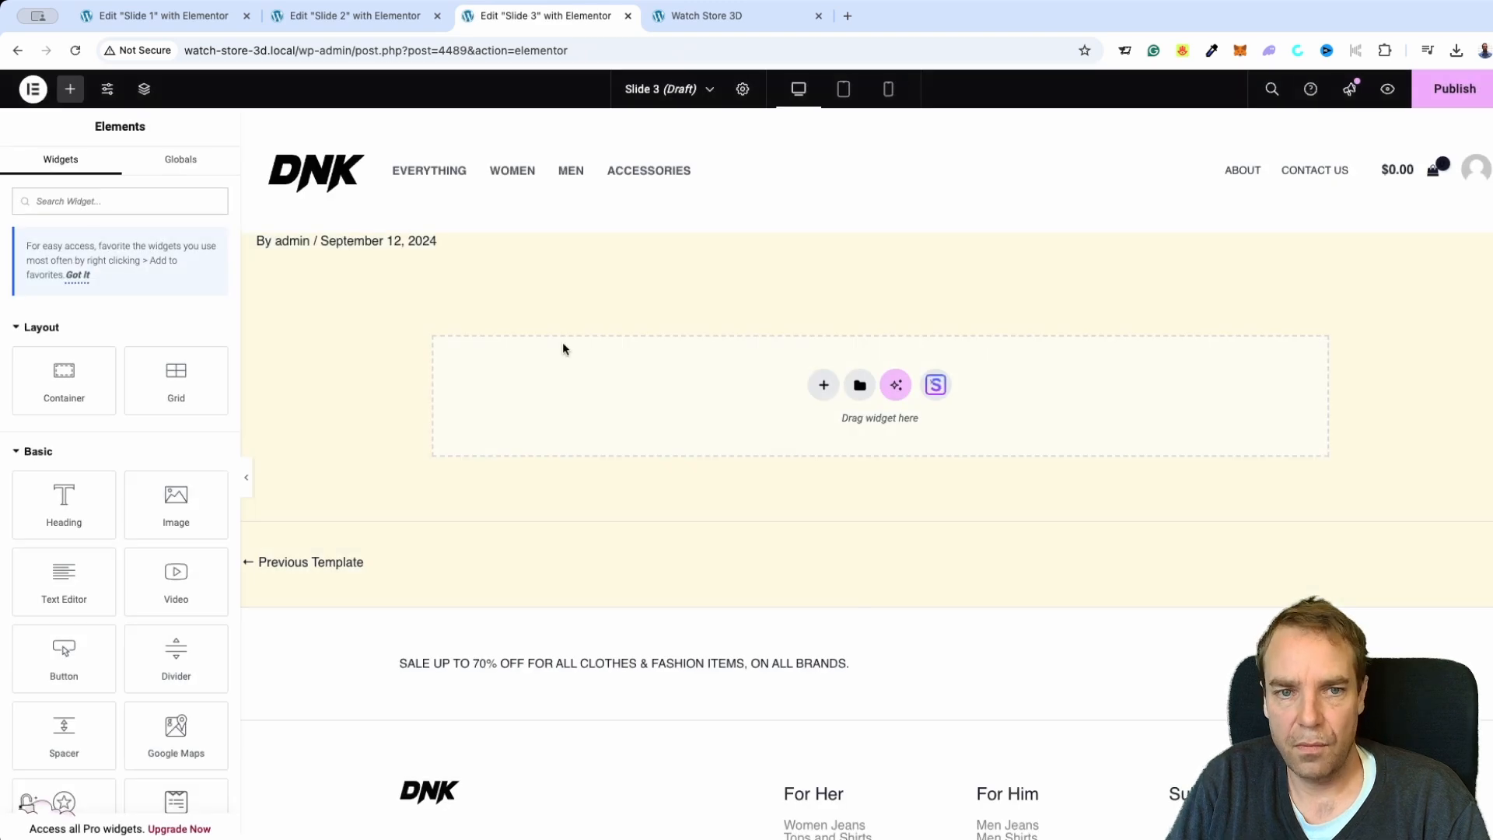
Copy the outer teal container from the Slide 2 template and paste it into the empty Slide 3 template.
left_click(338, 17)
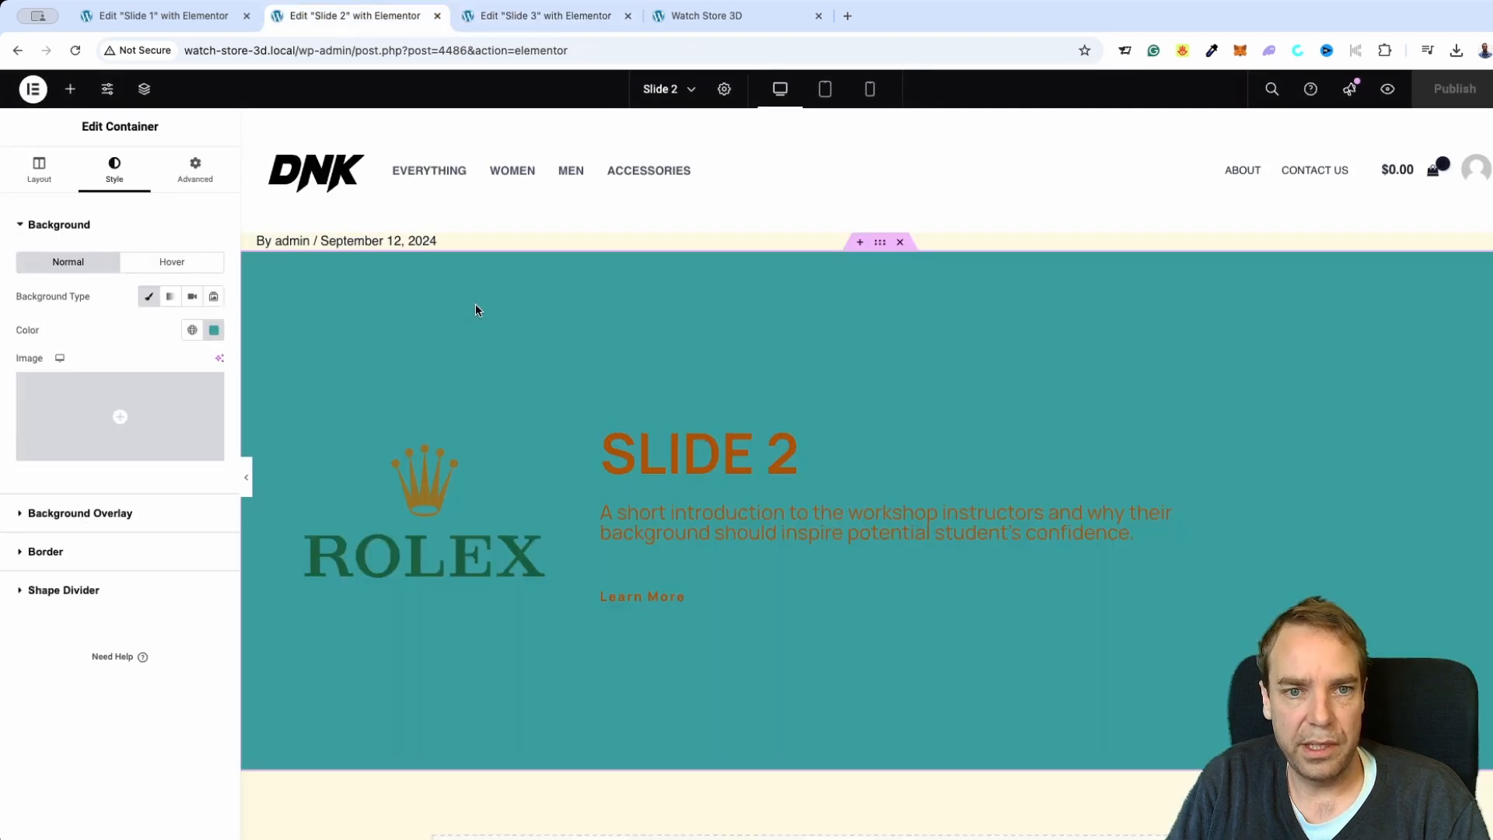
right_click(336, 294)
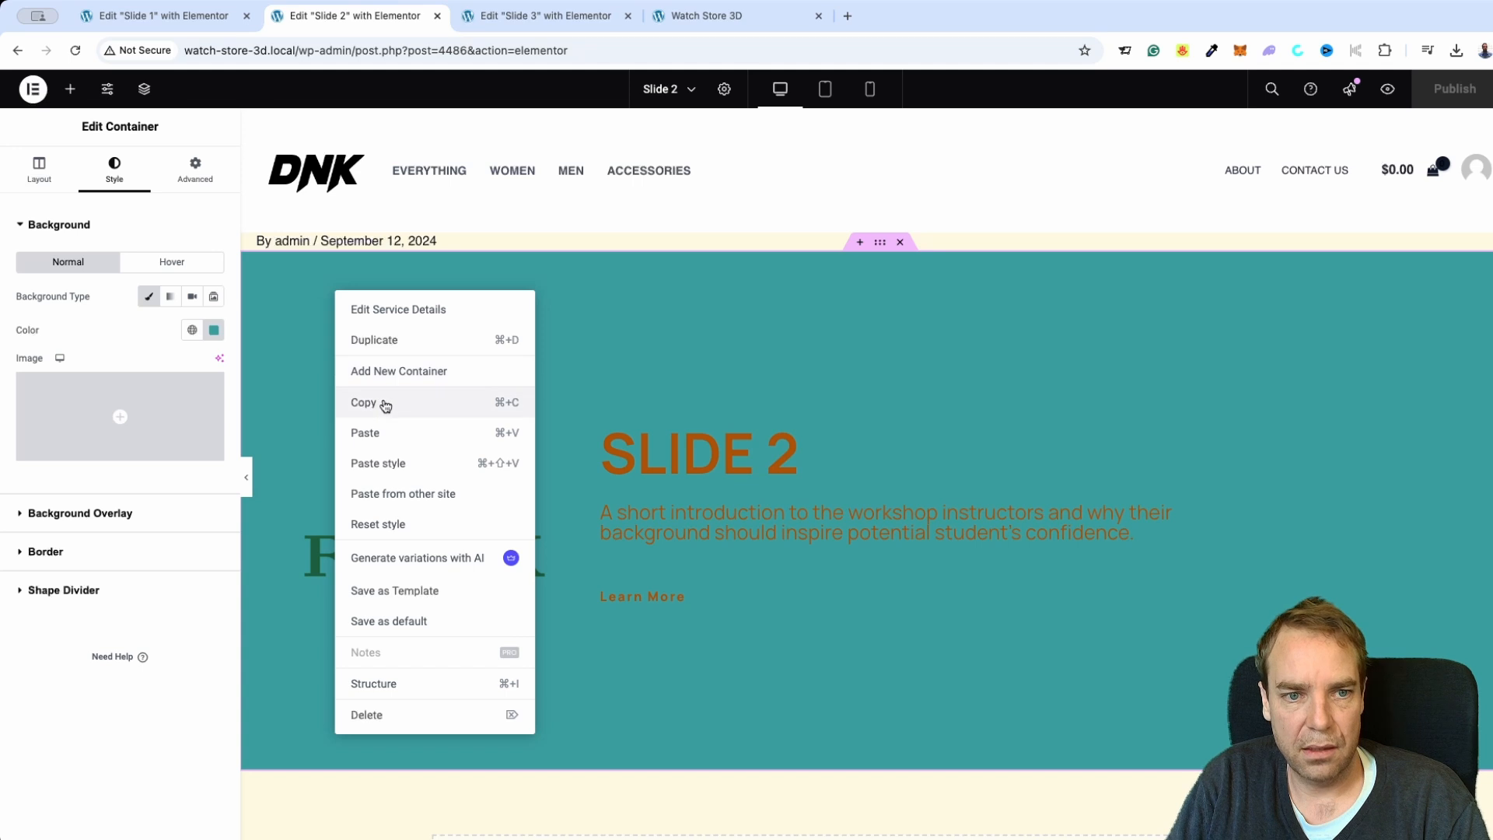
left_click(381, 401)
left_click(530, 22)
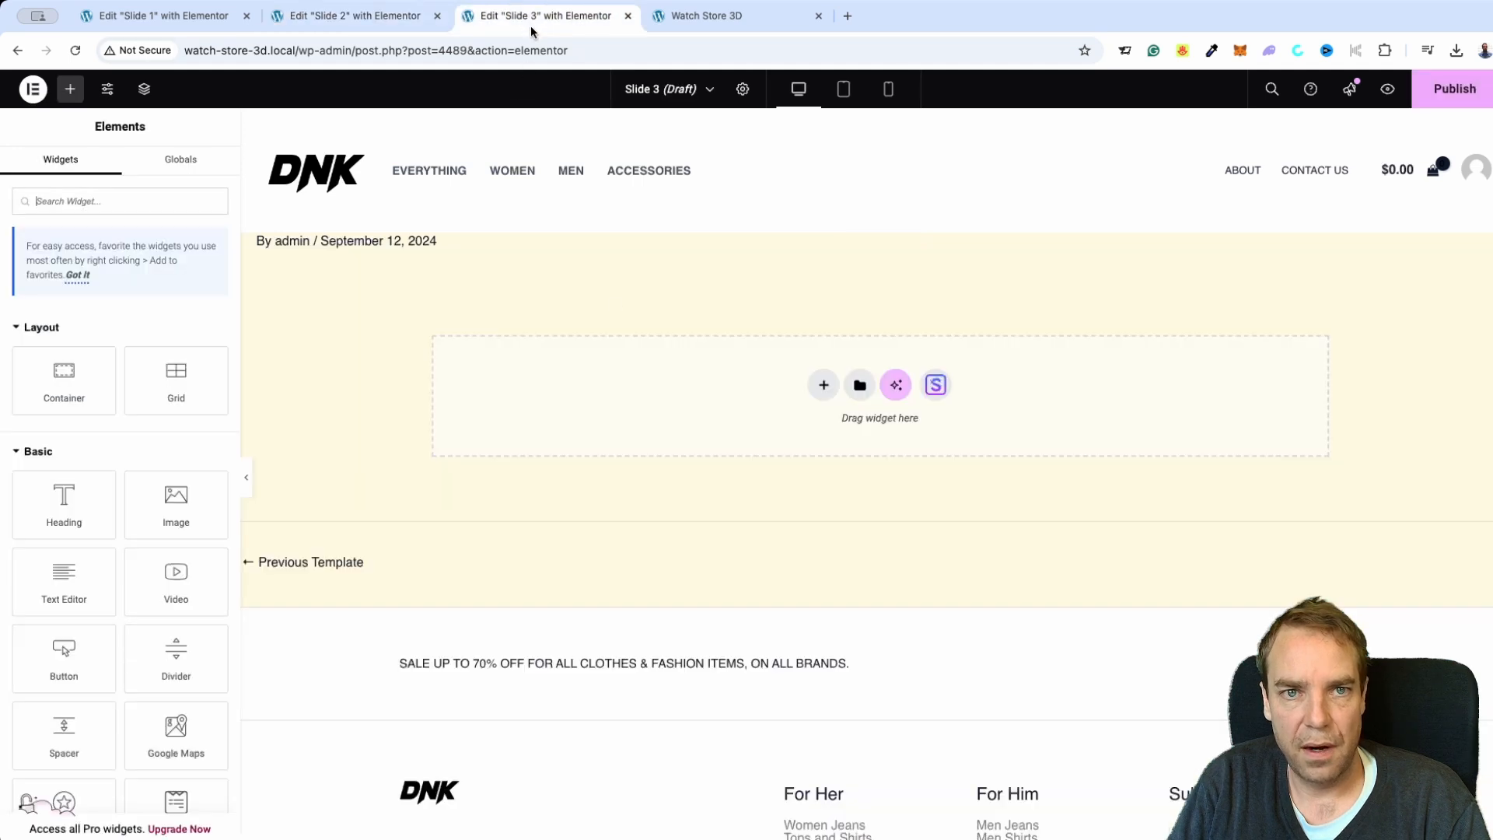
right_click(618, 389)
left_click(658, 413)
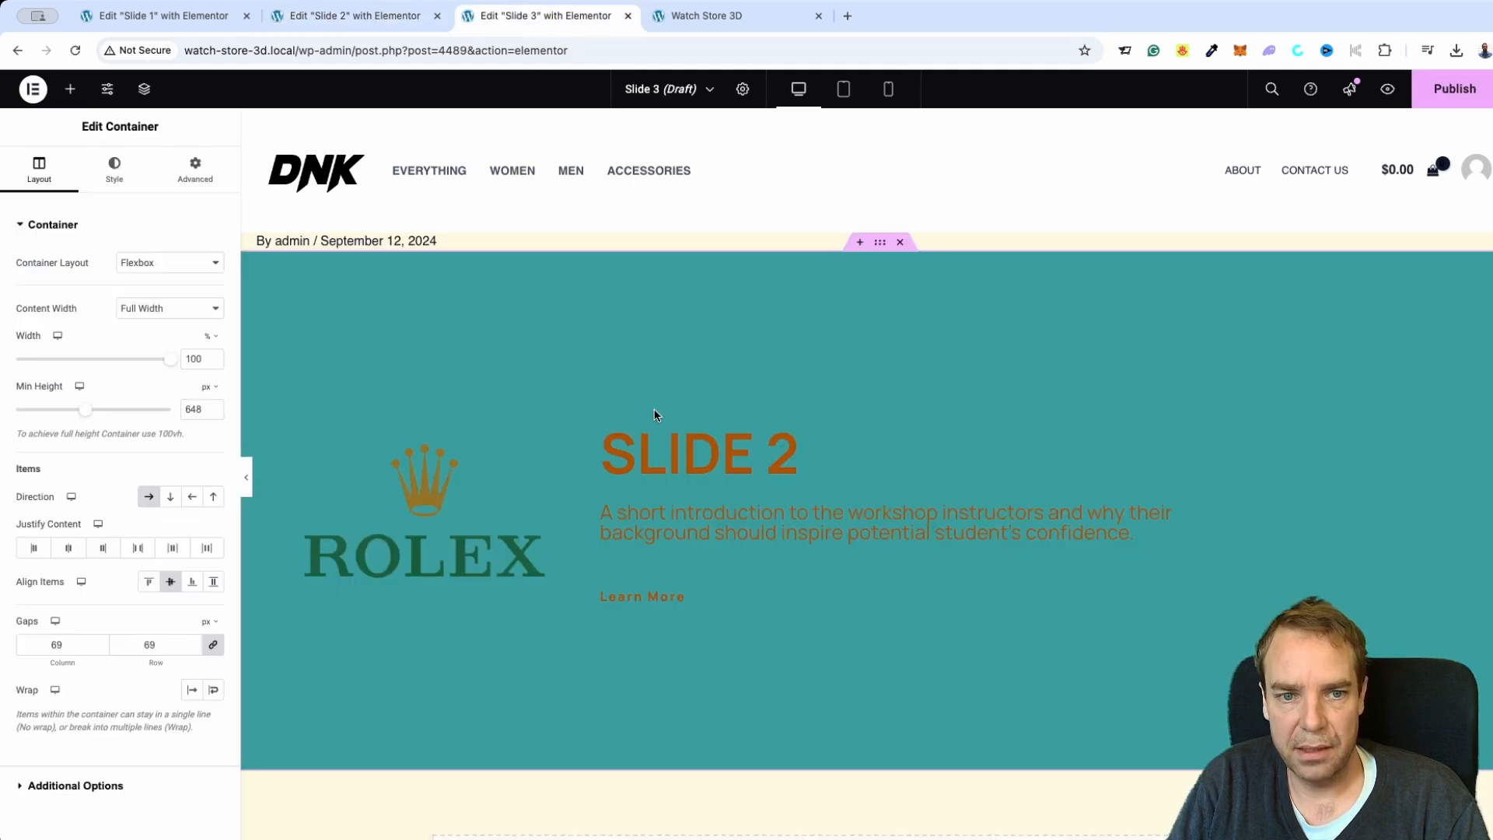
Change the heading text in the Slide 3 template's pasted section to "Slide 3".
left_click(796, 424)
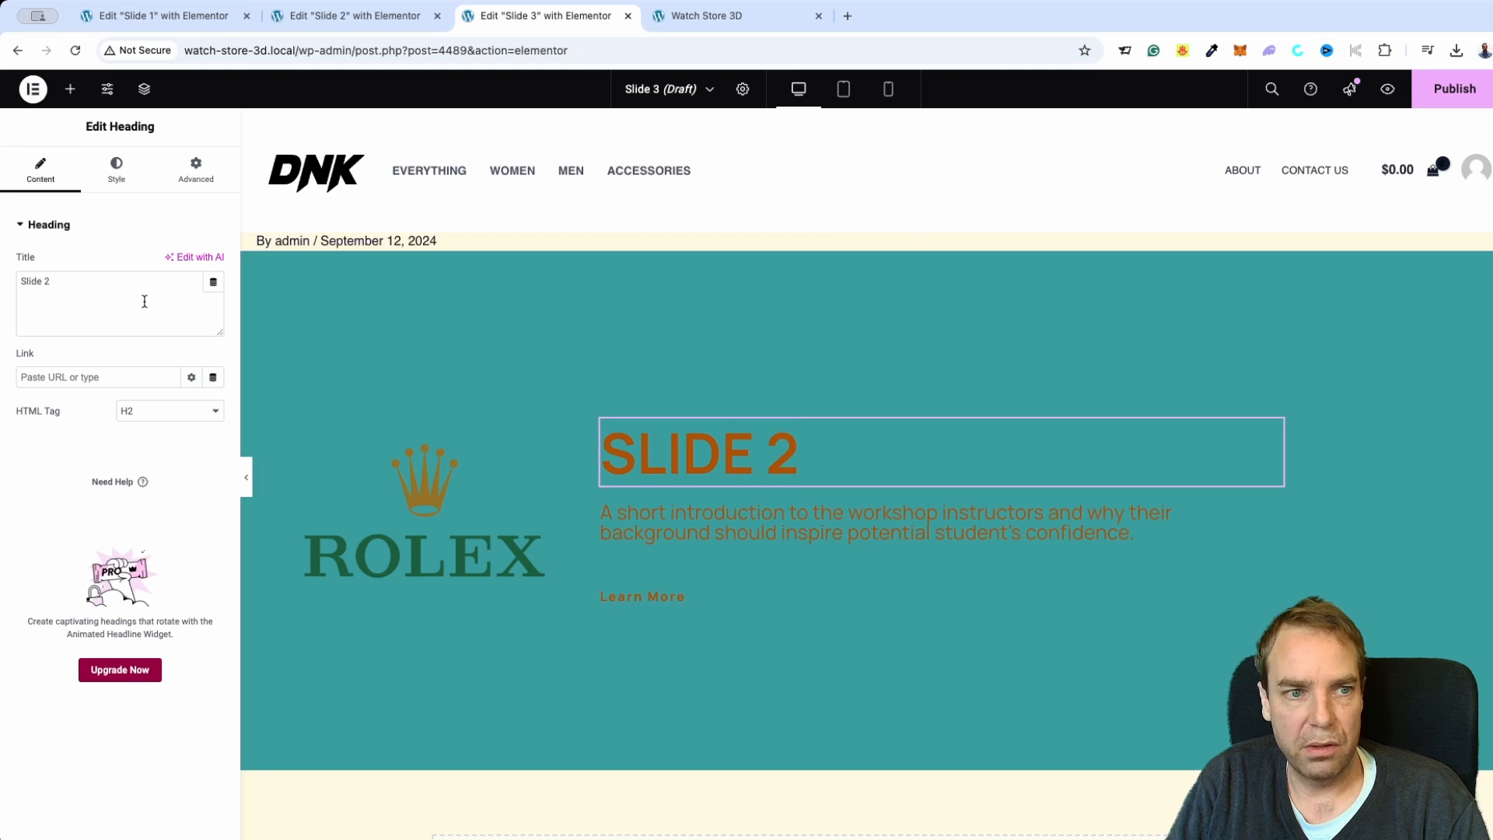
key("BackSpace")
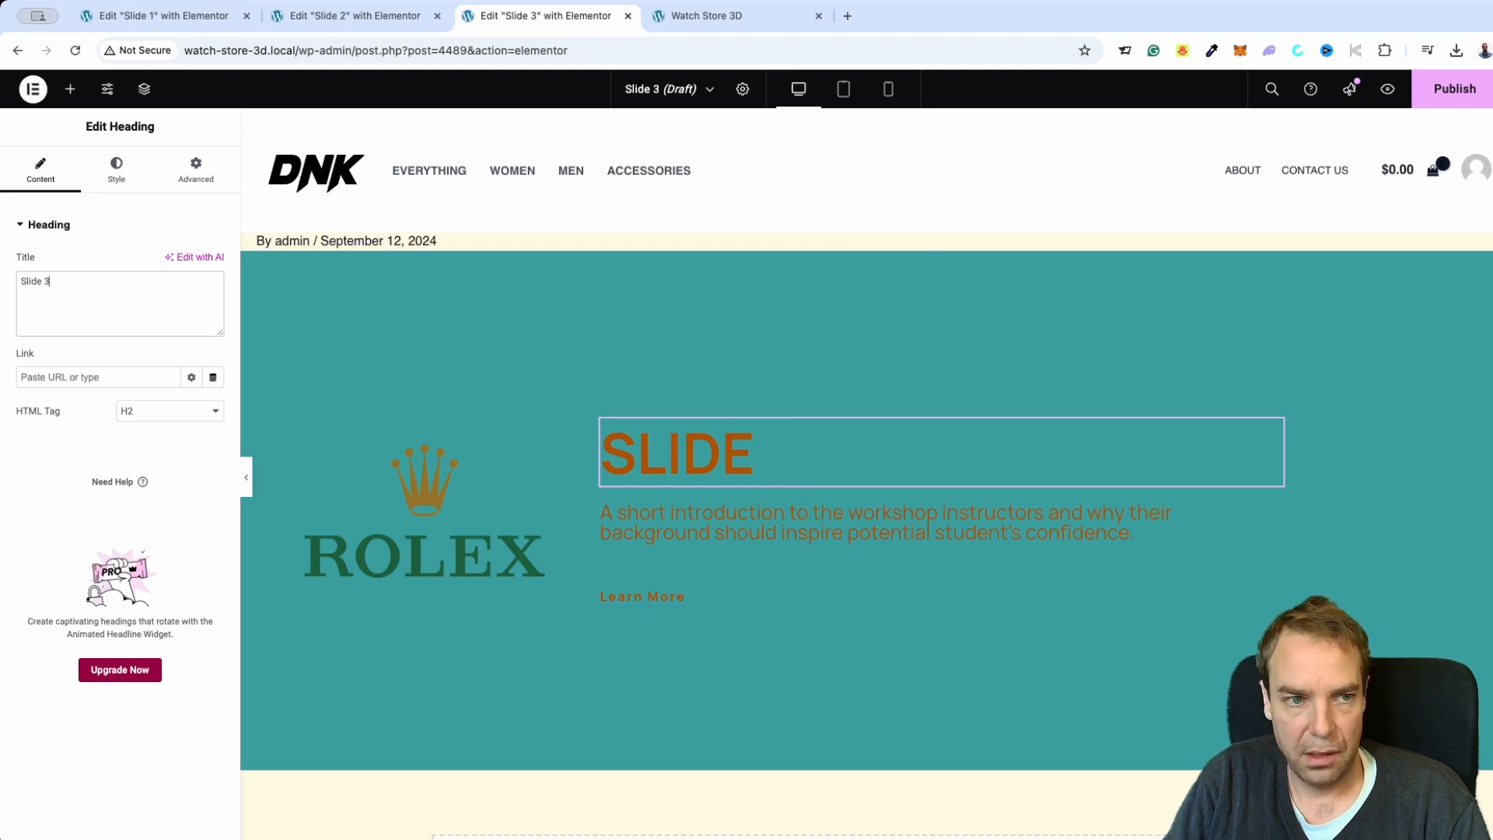
type("3")
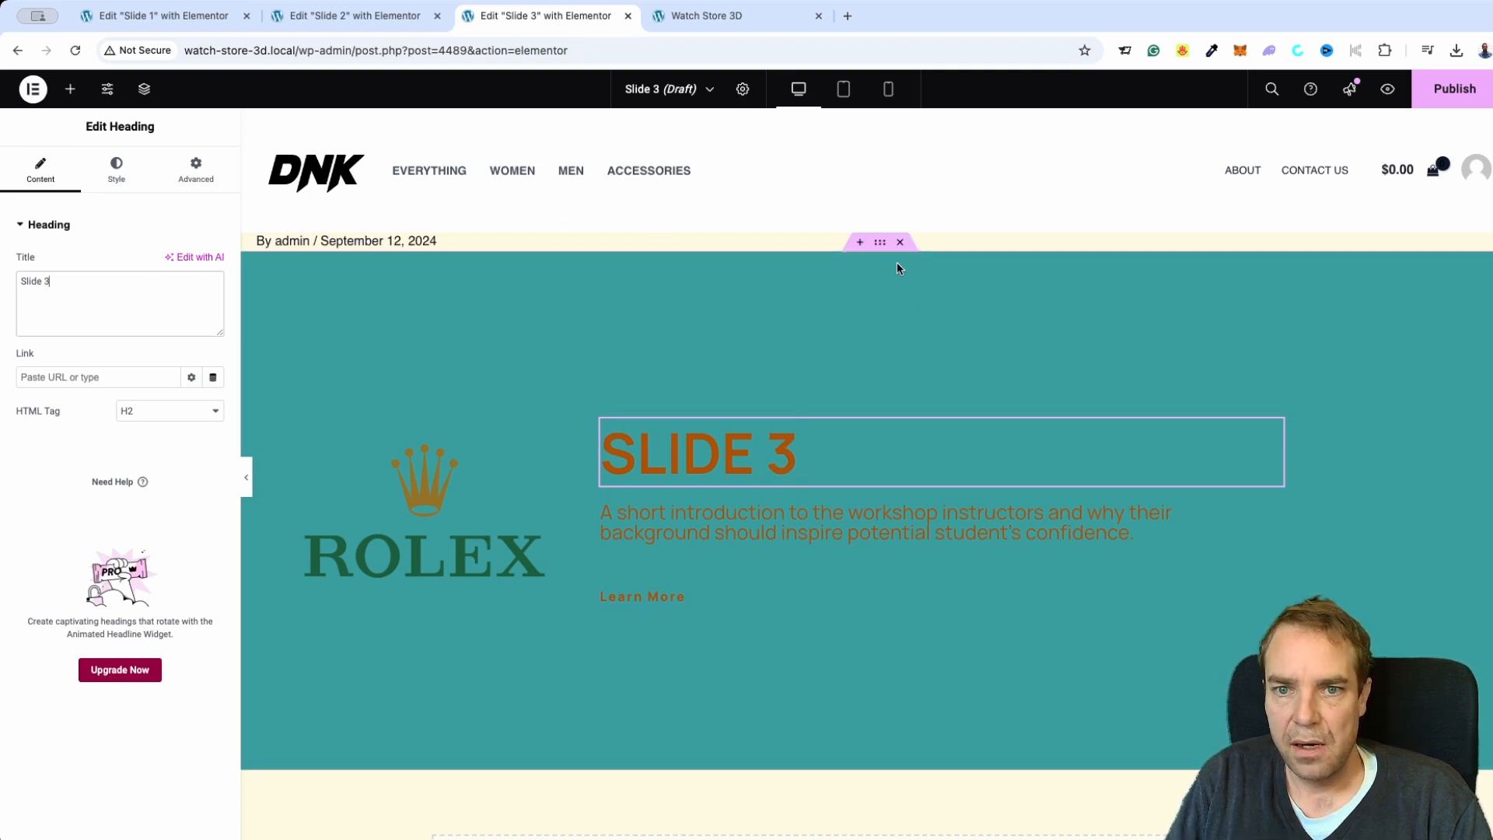
Change the background colour of the Slide 3 template's outer container to purple and publish the template.
left_click(880, 244)
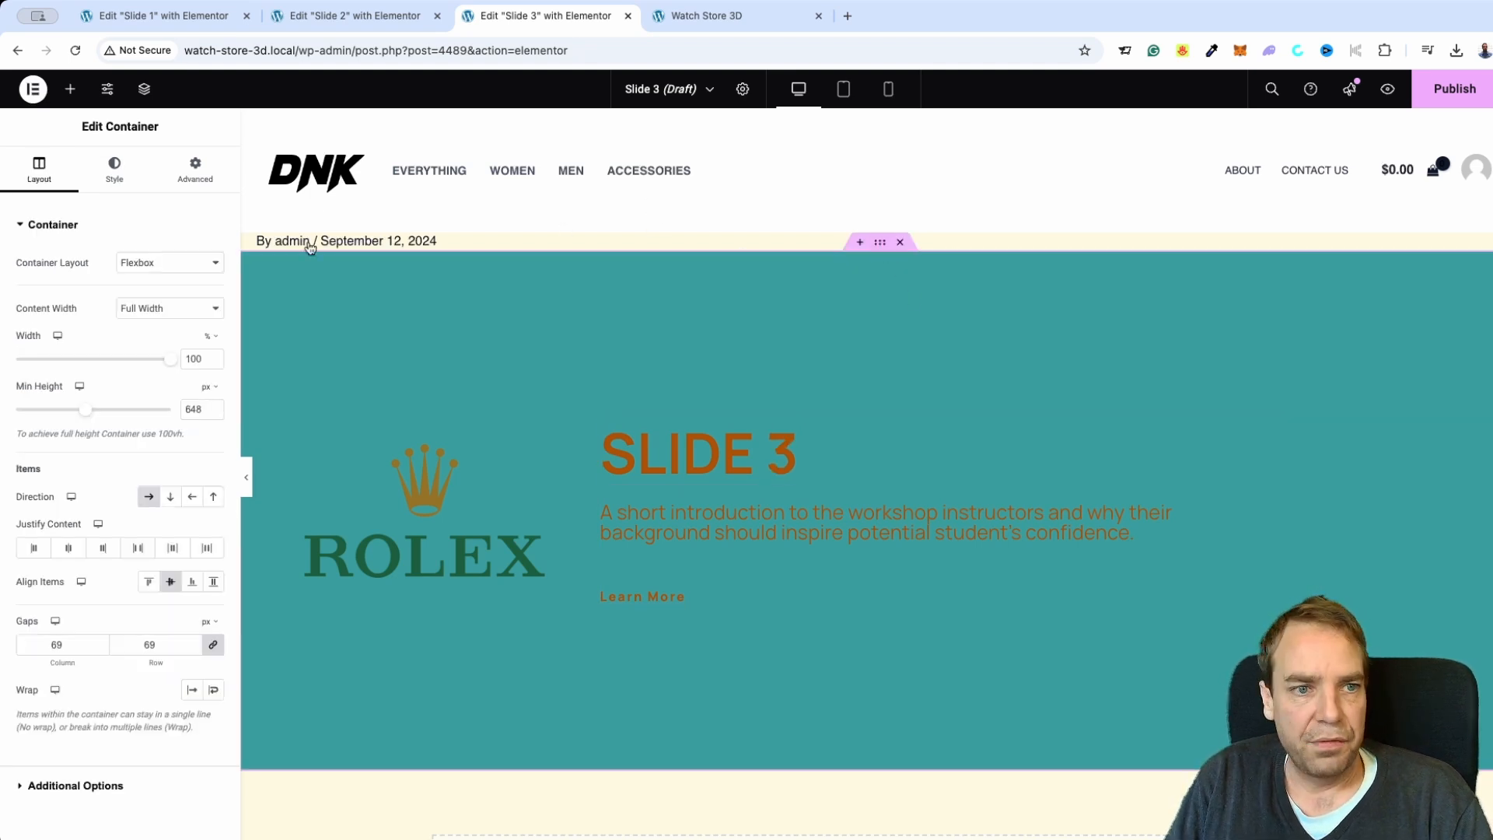
left_click(115, 168)
left_click(214, 330)
left_click_drag(208, 526, 240, 520)
left_click(104, 314)
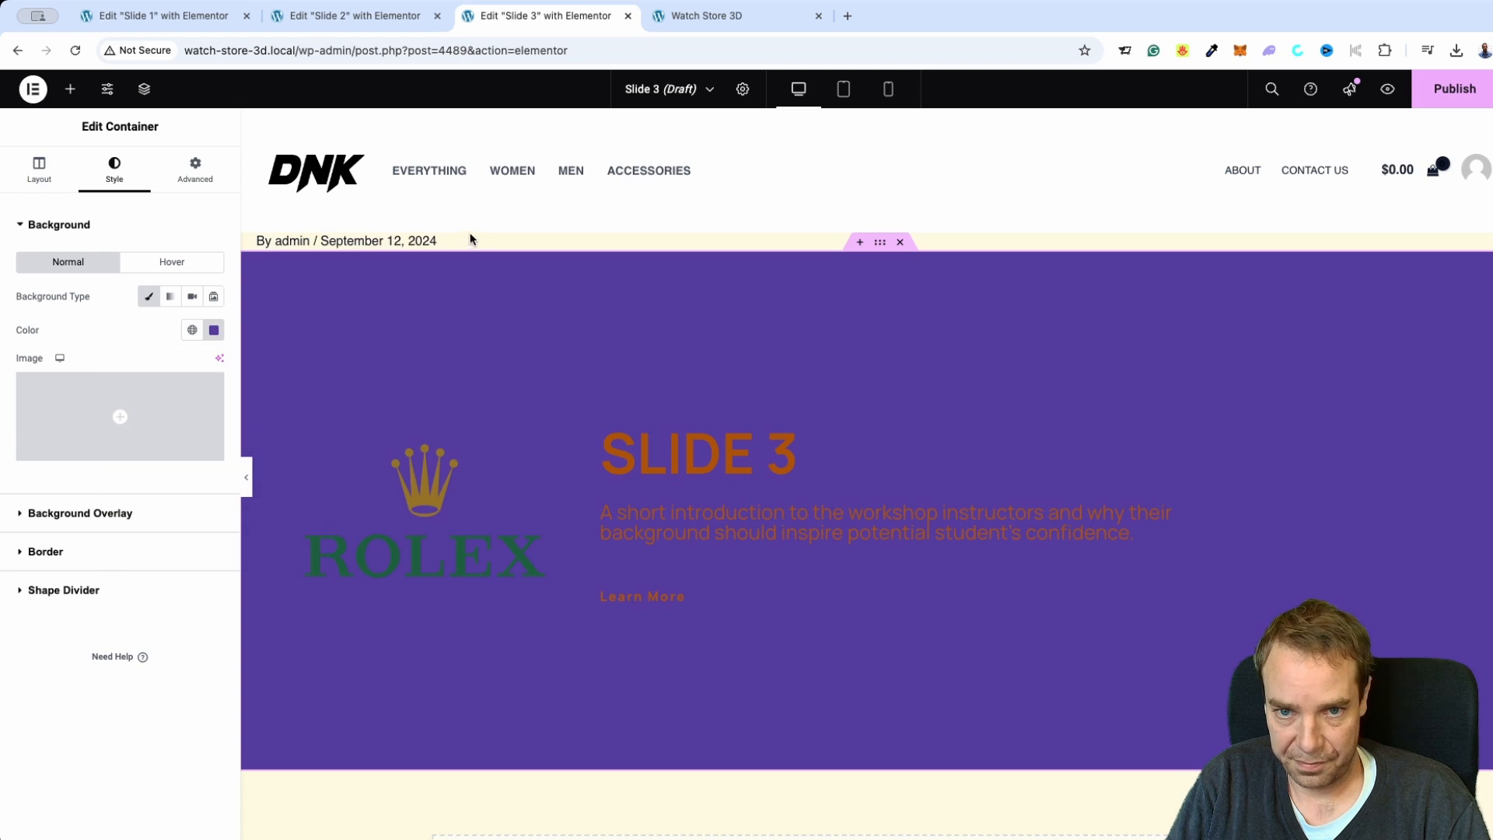
left_click(1454, 89)
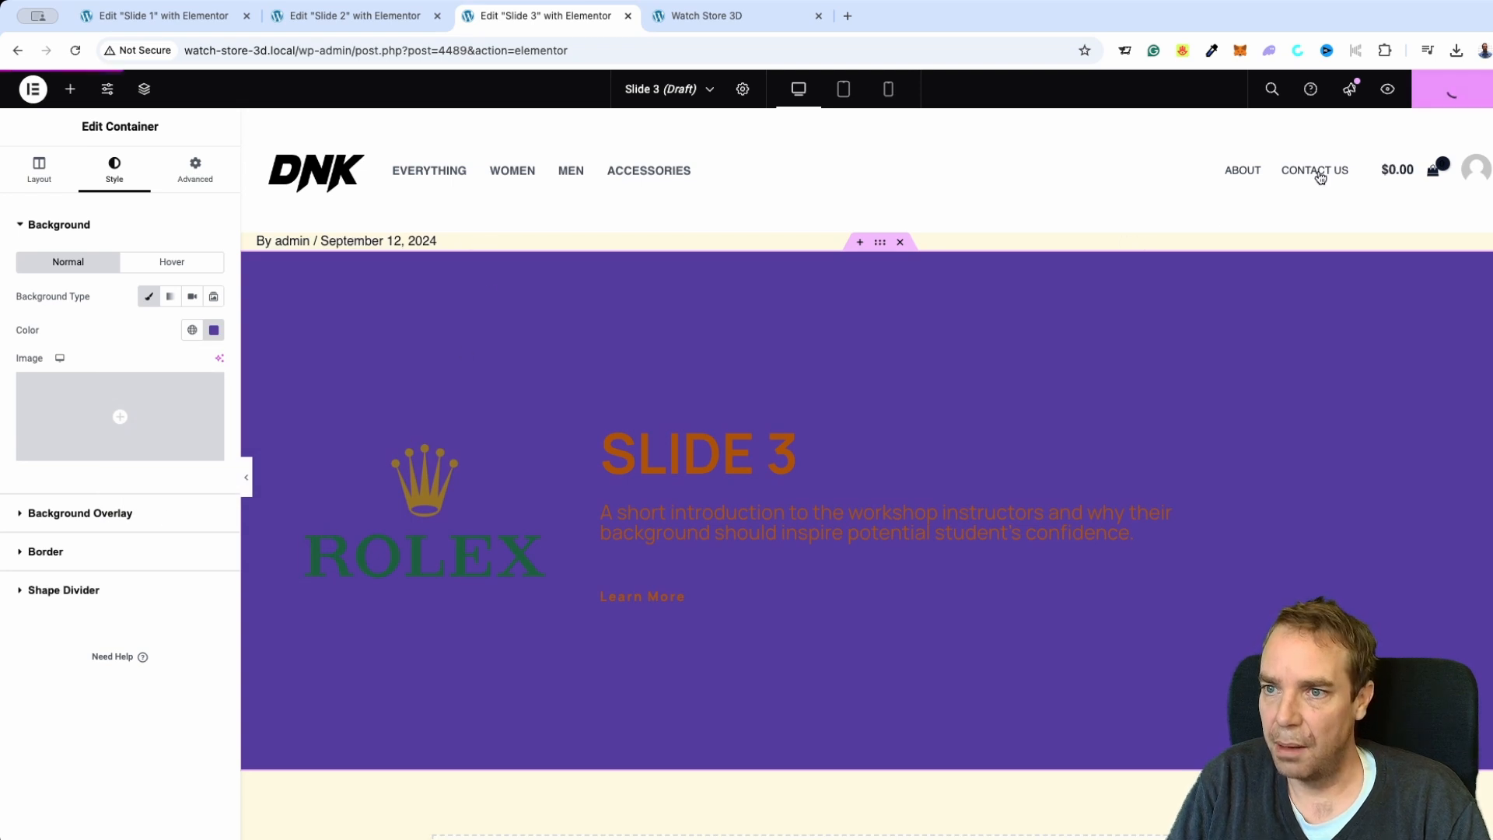
Open the store's home page for editing with Elementor in a separate browser tab.
left_click(746, 28)
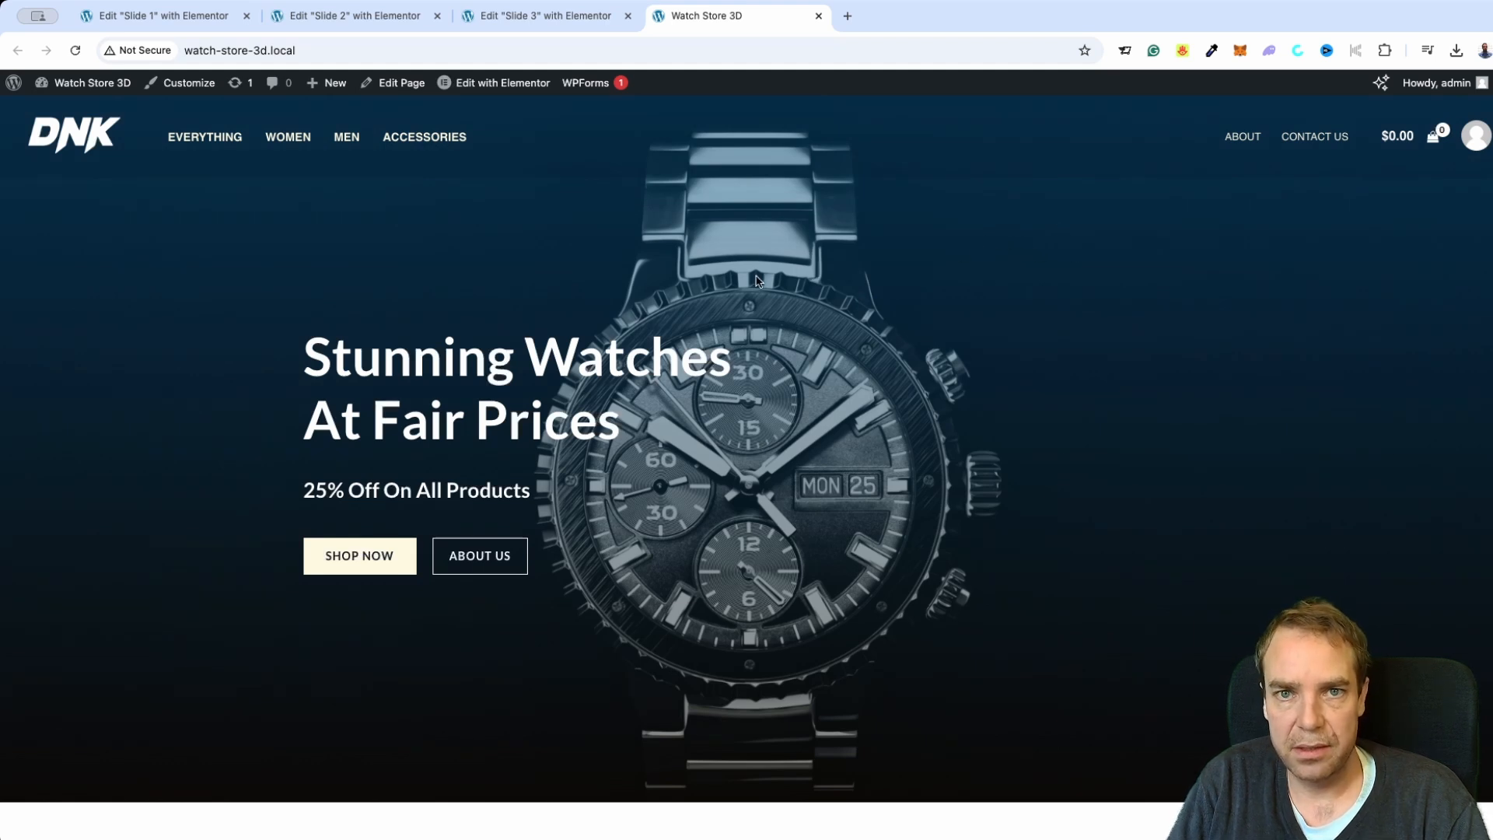
mouse_move(508, 95)
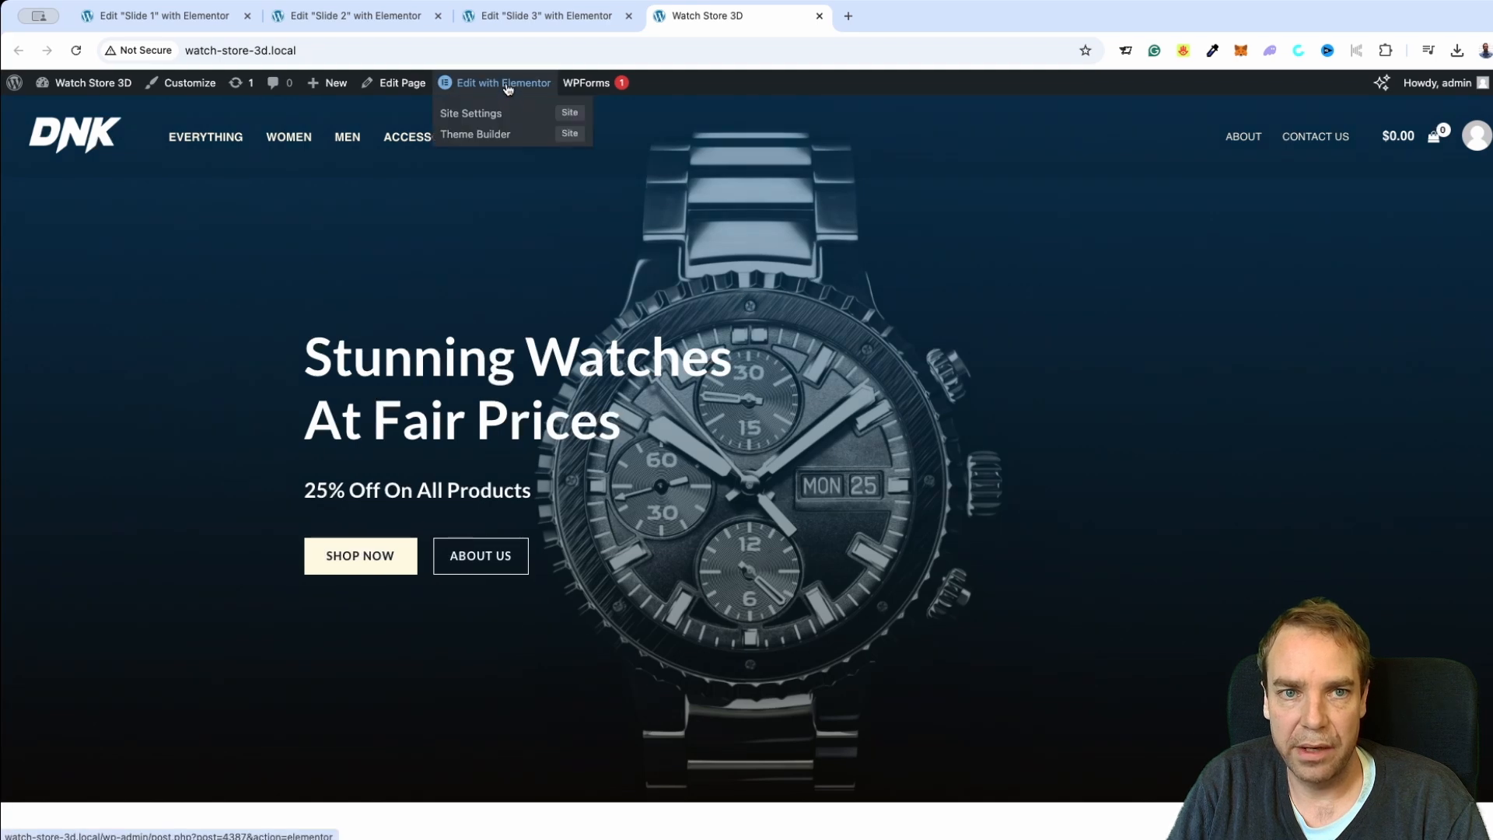
left_click(501, 84, "super")
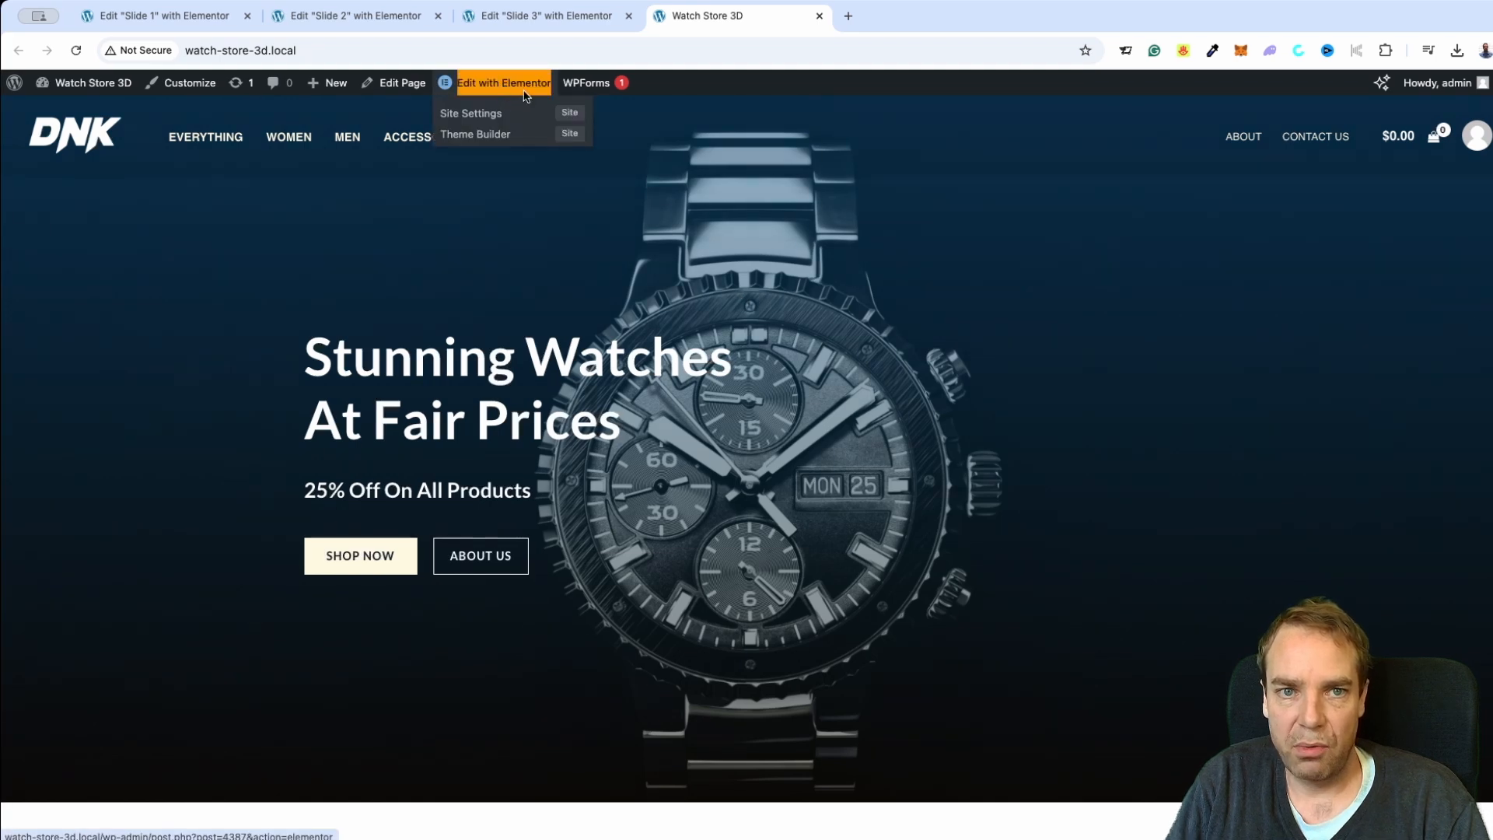
left_click(911, 22)
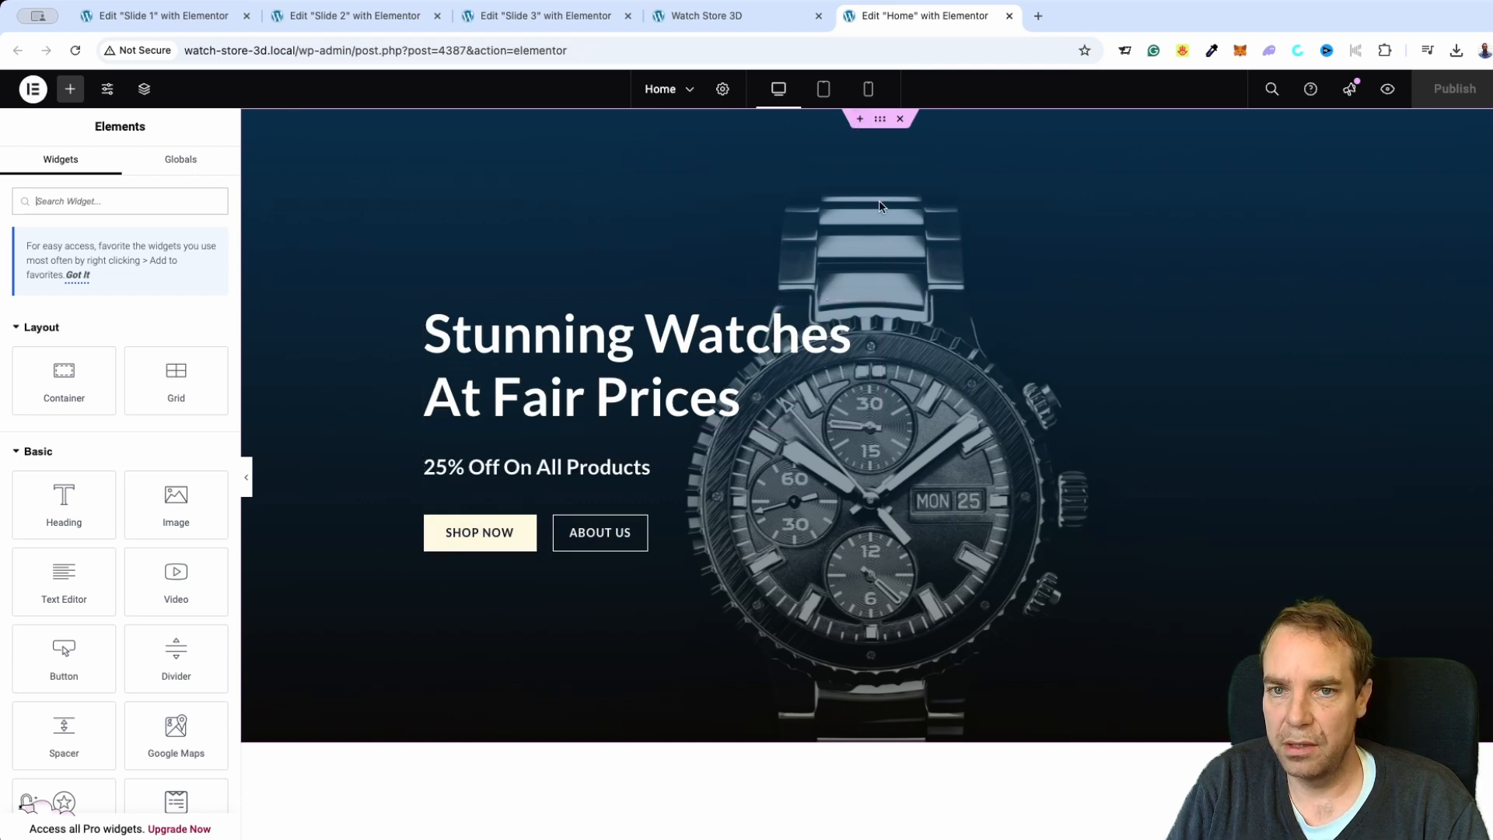
Add a new section above the home page's hero and place a Sina Content Slider widget in it.
left_click(860, 119)
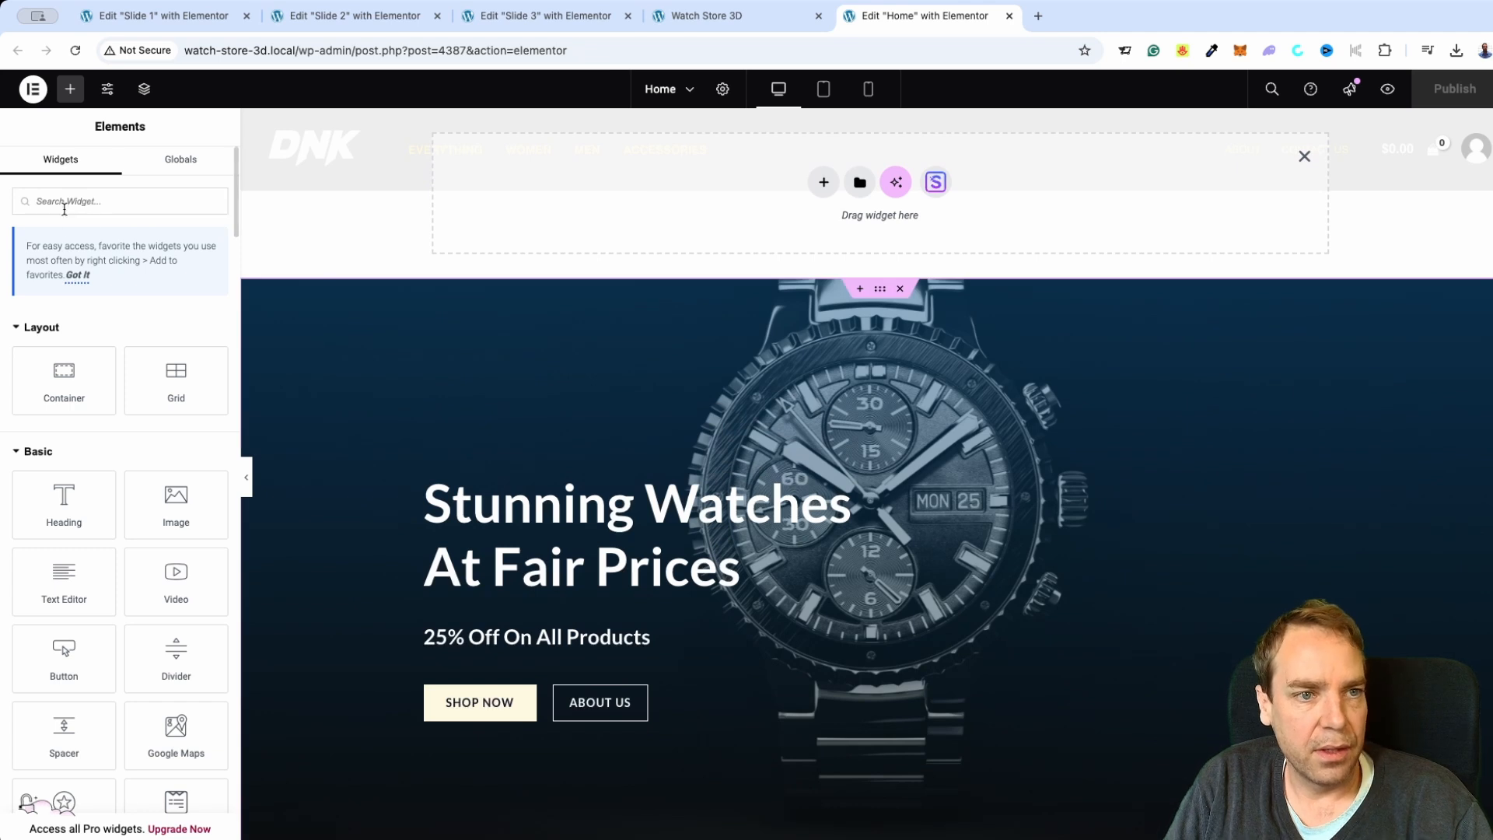
type("si")
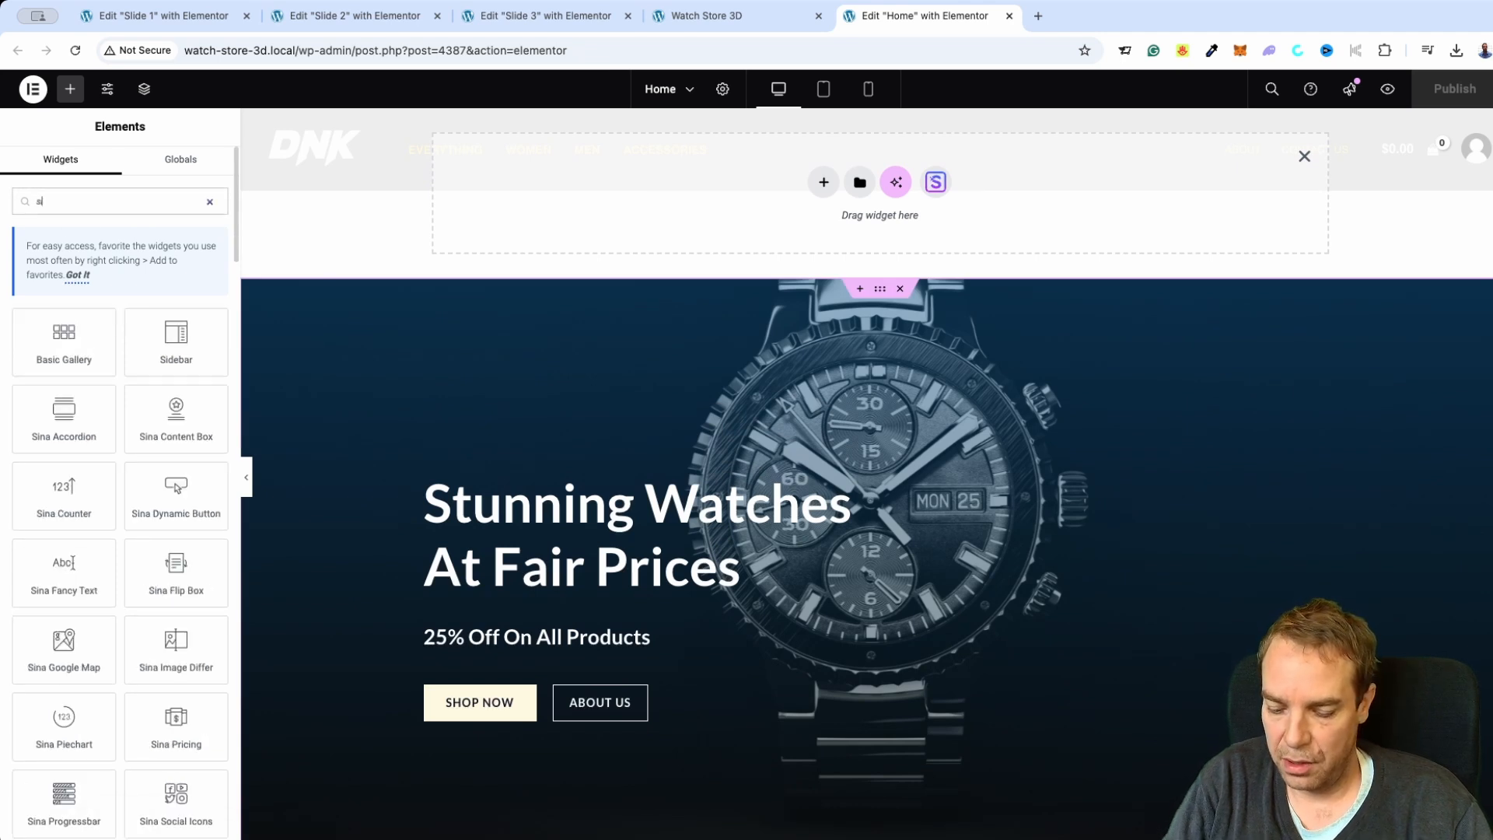
type("na slider")
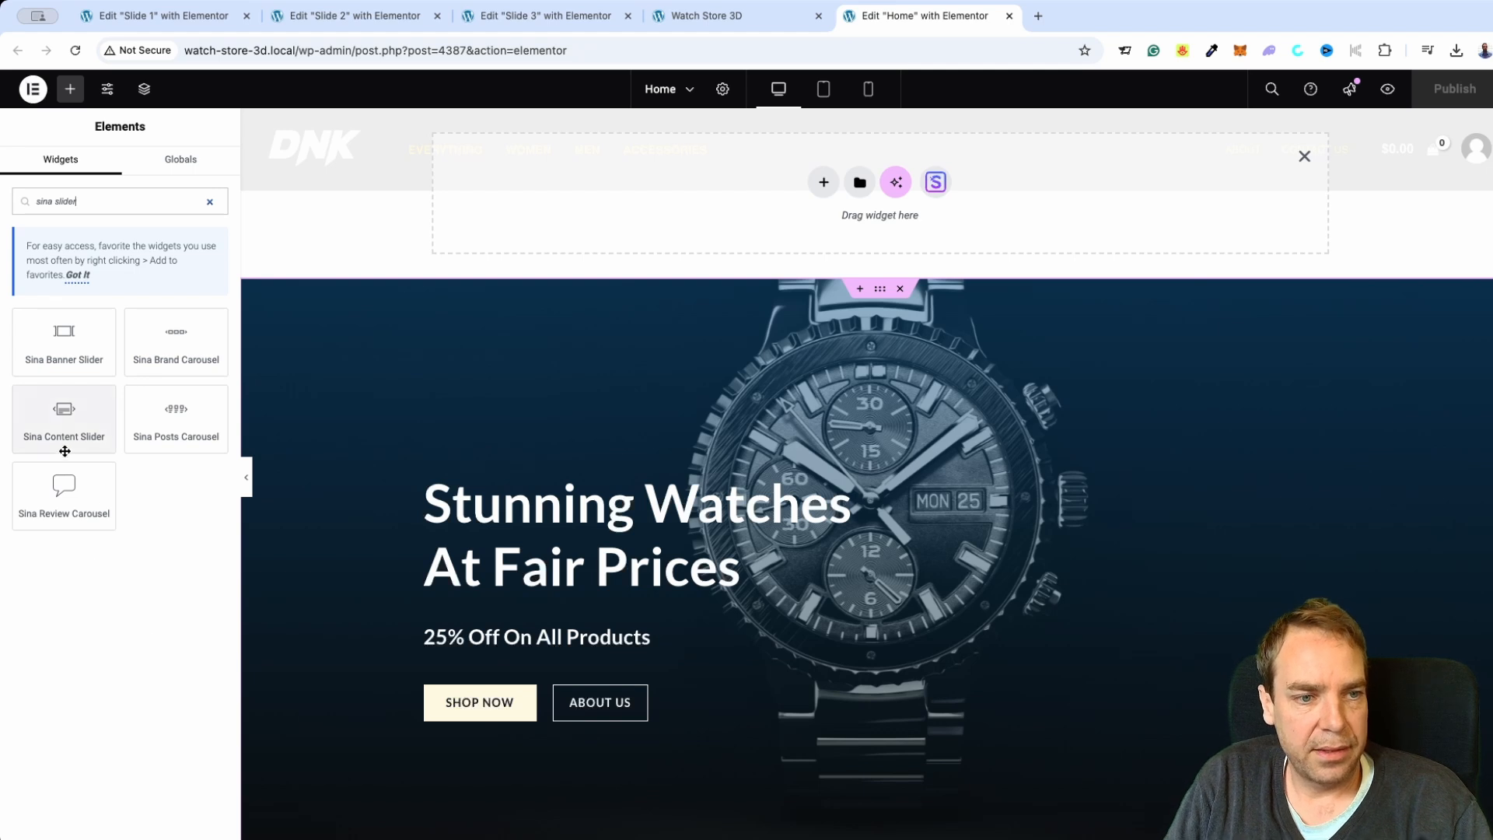
left_click_drag(41, 420, 581, 188)
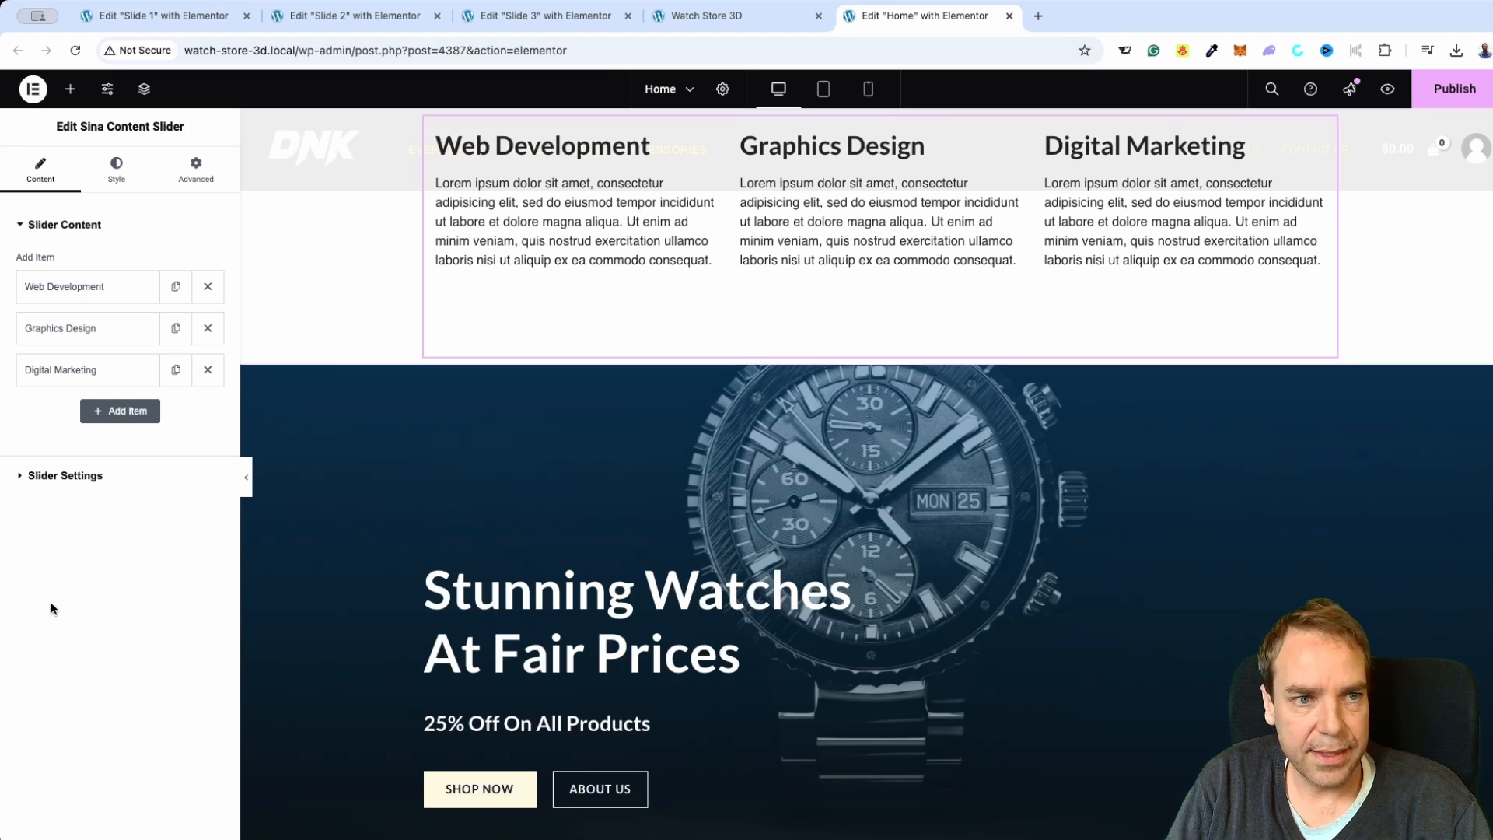
Set the content width of the container holding the content slider to Full Width.
left_click(71, 482)
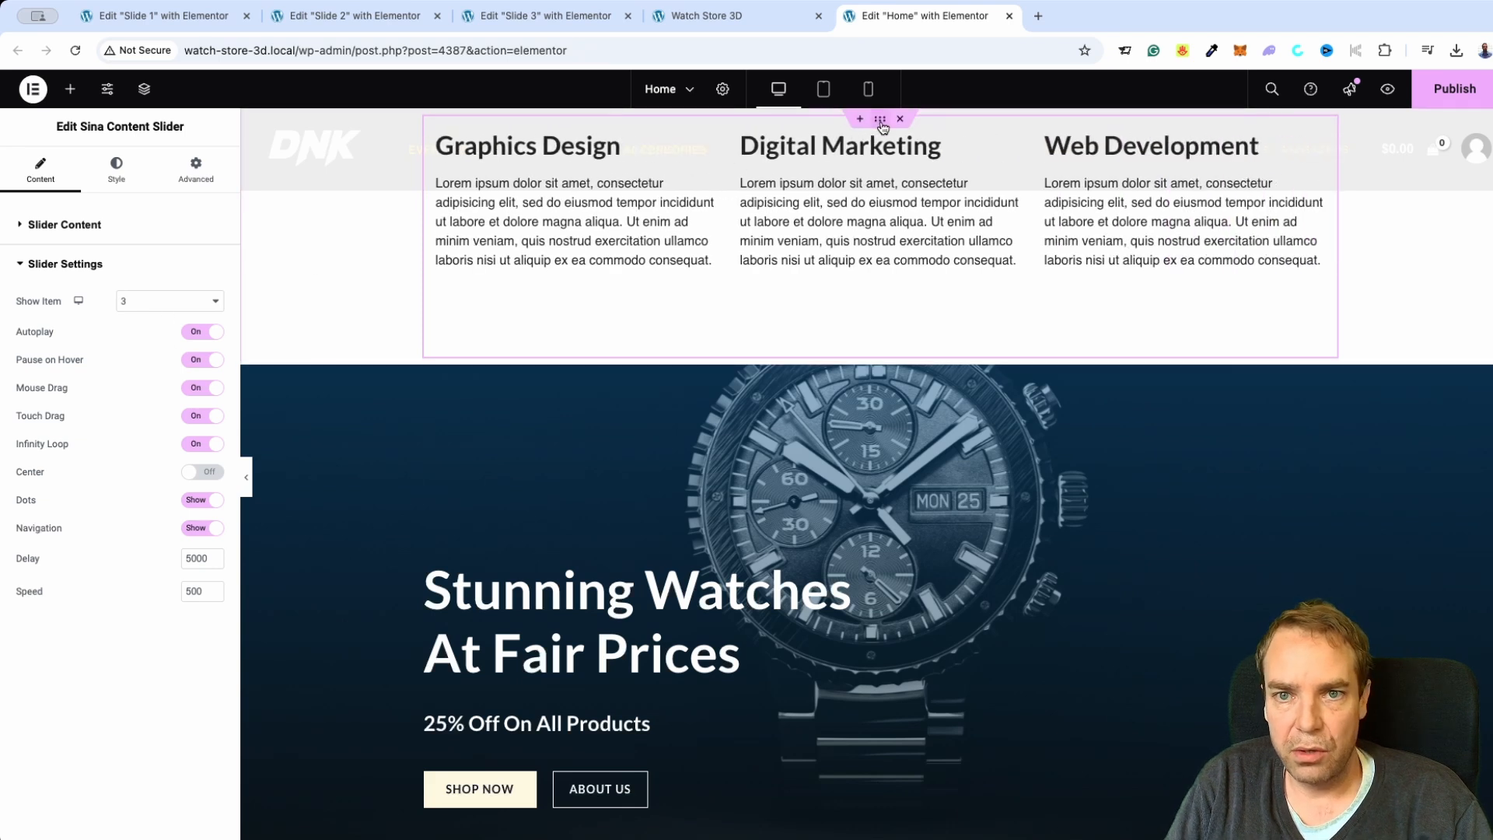
left_click(881, 120)
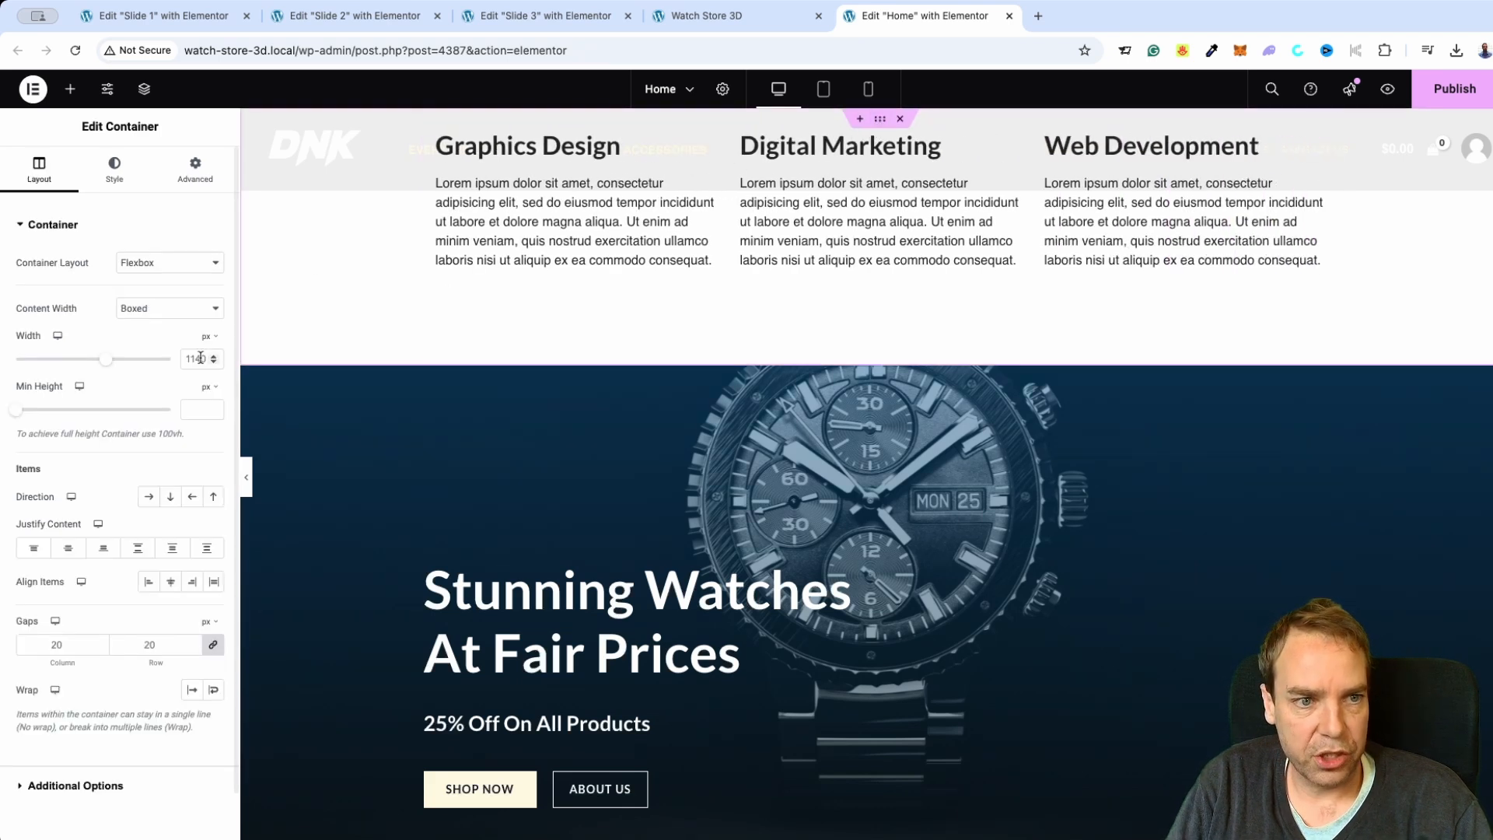
left_click(168, 331)
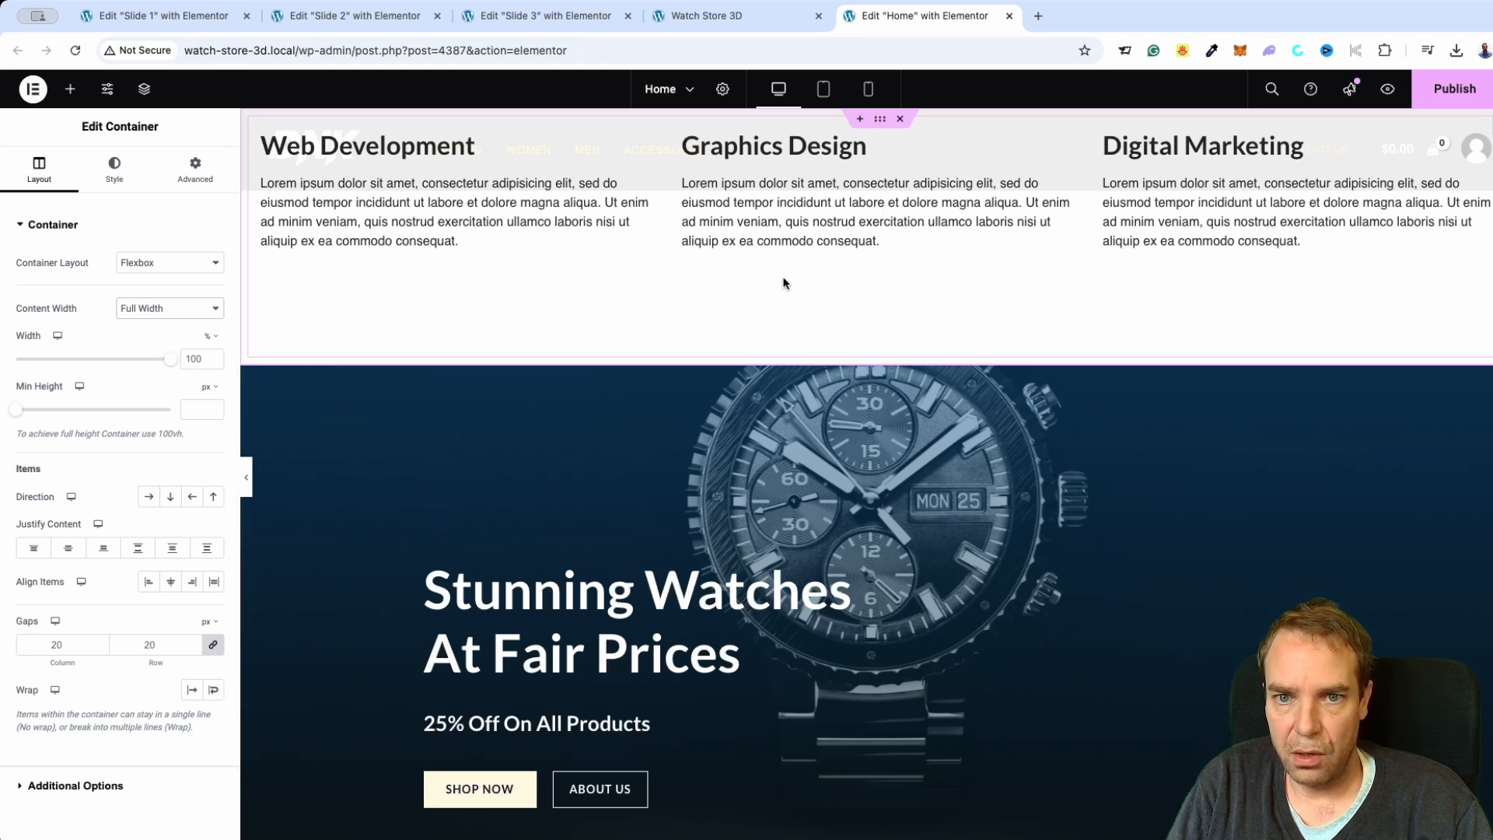
Configure the content slider to show 1 item at a time and turn off Pause on Hover.
left_click(497, 288)
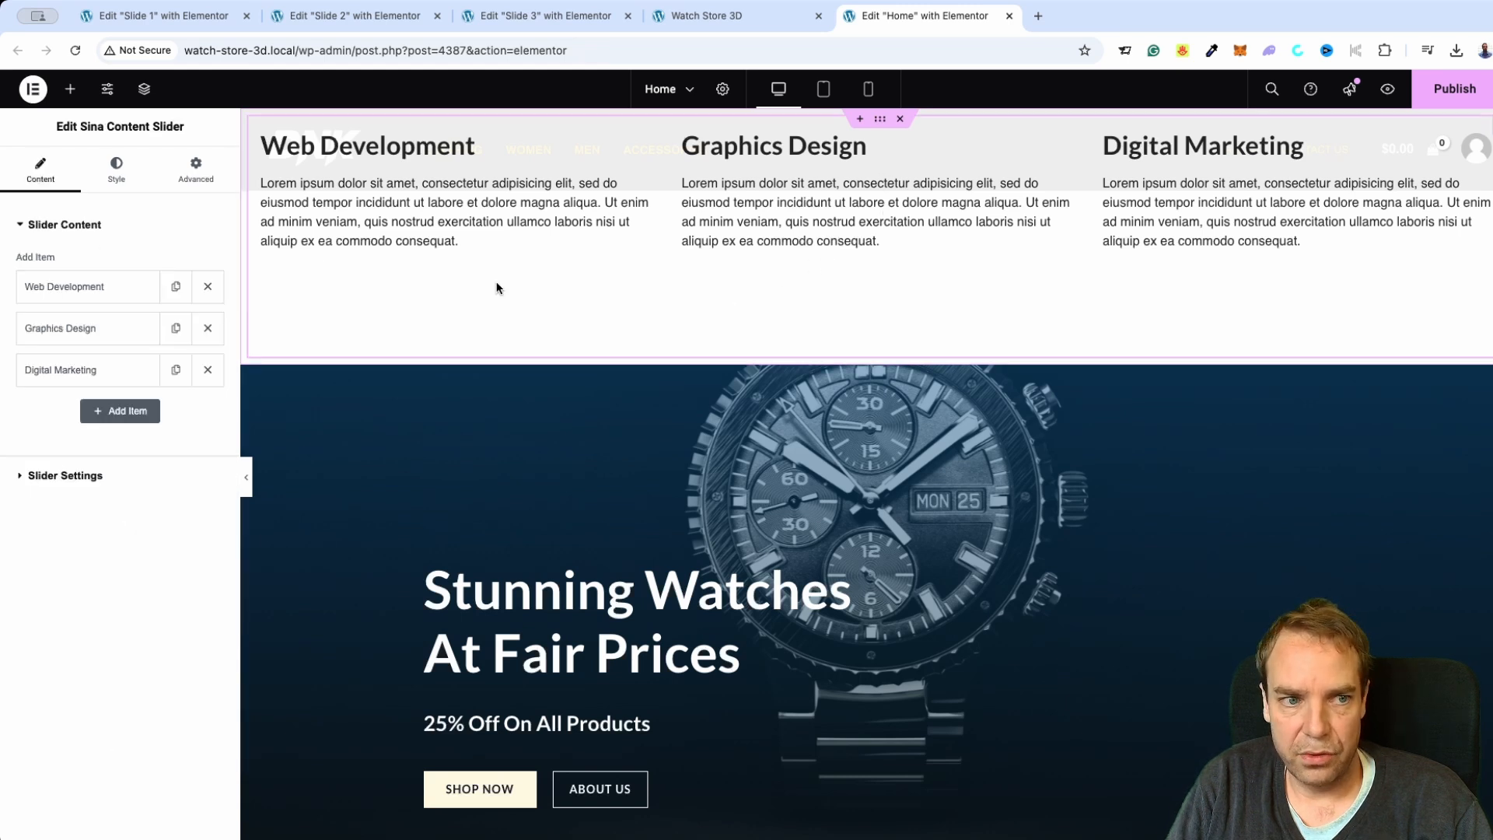
left_click(48, 476)
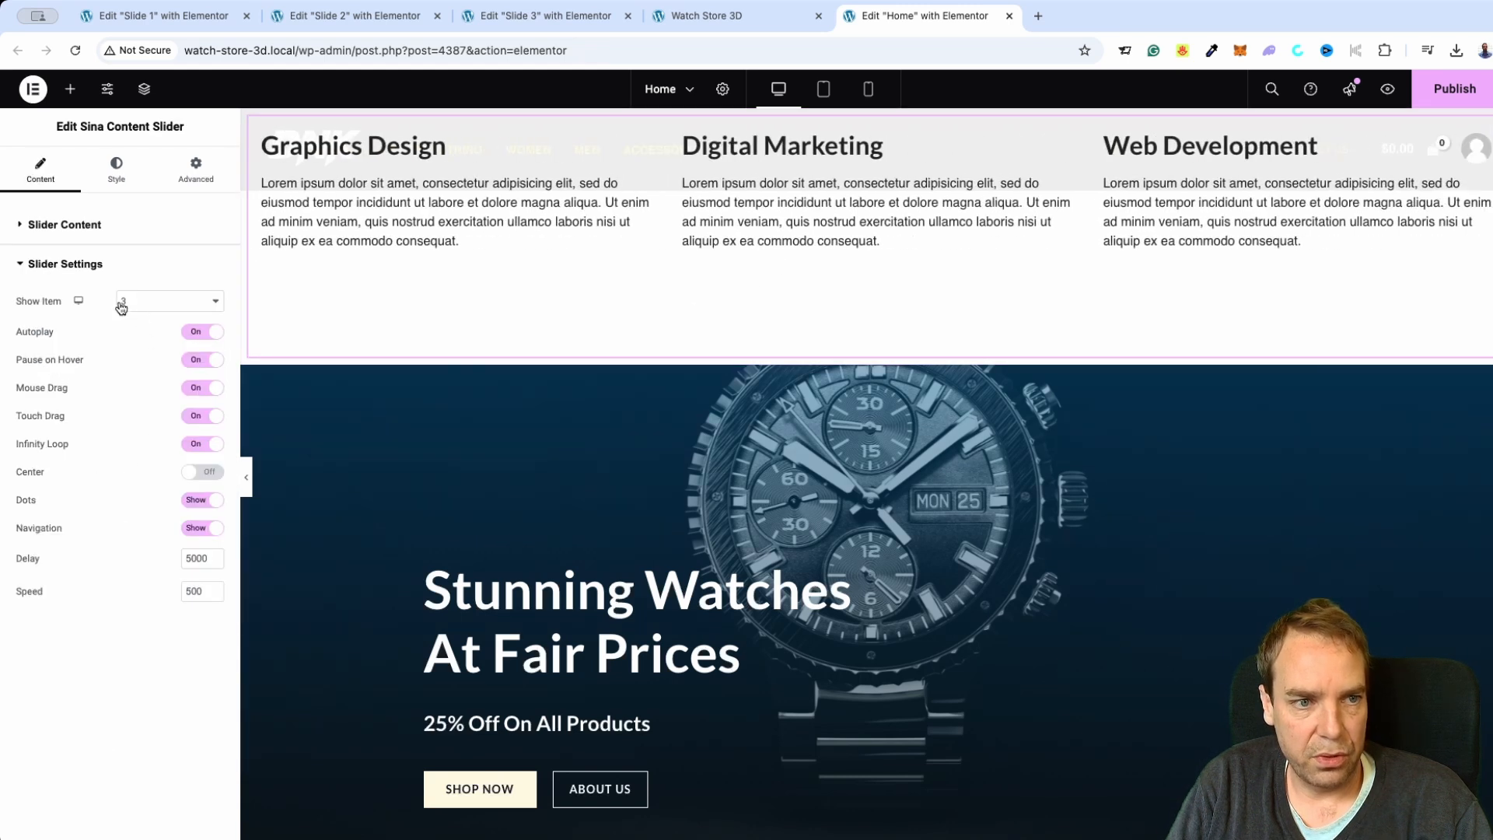
left_click(200, 273)
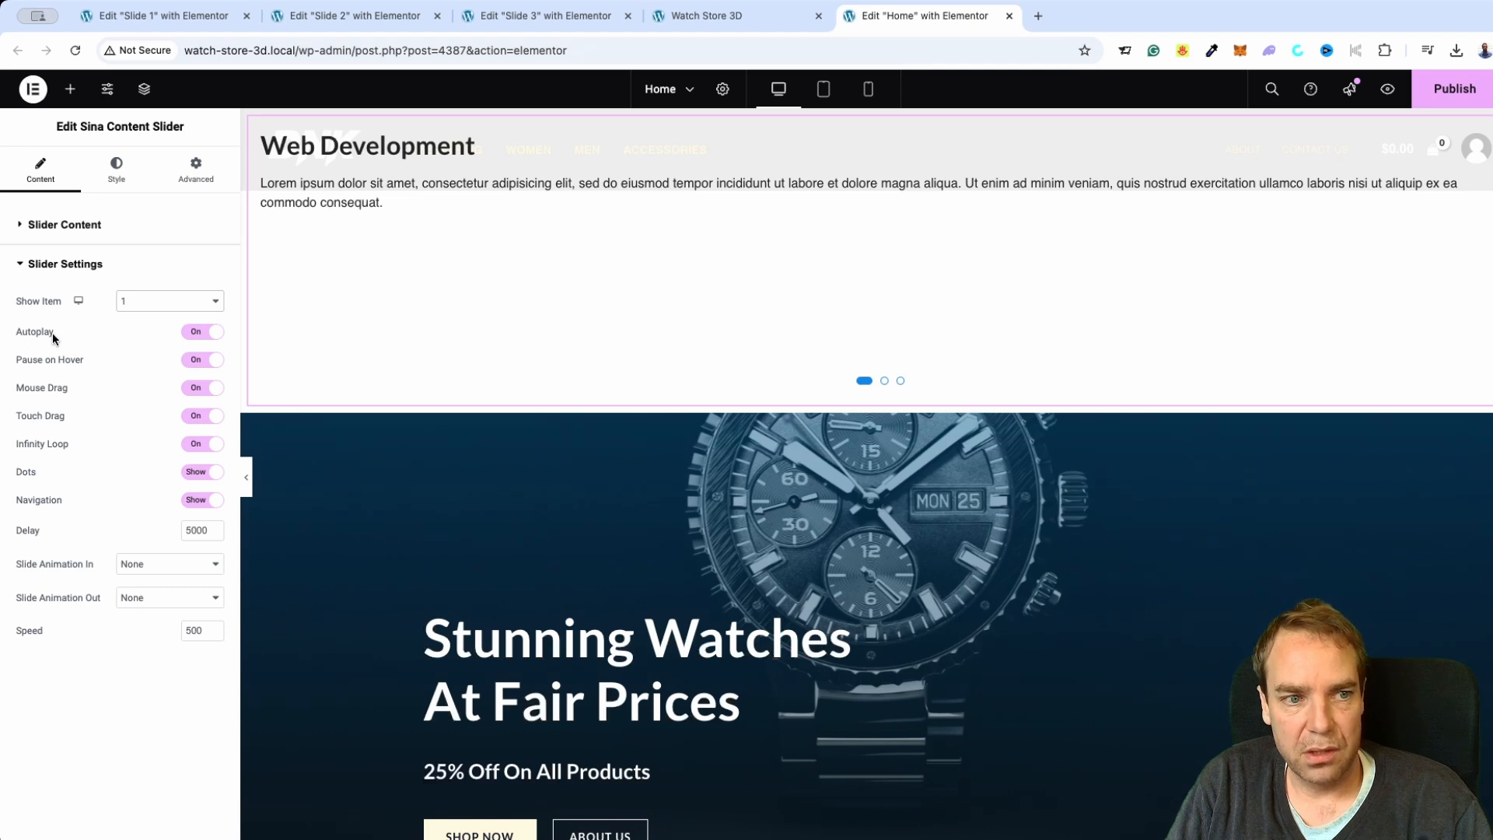
left_click(185, 363)
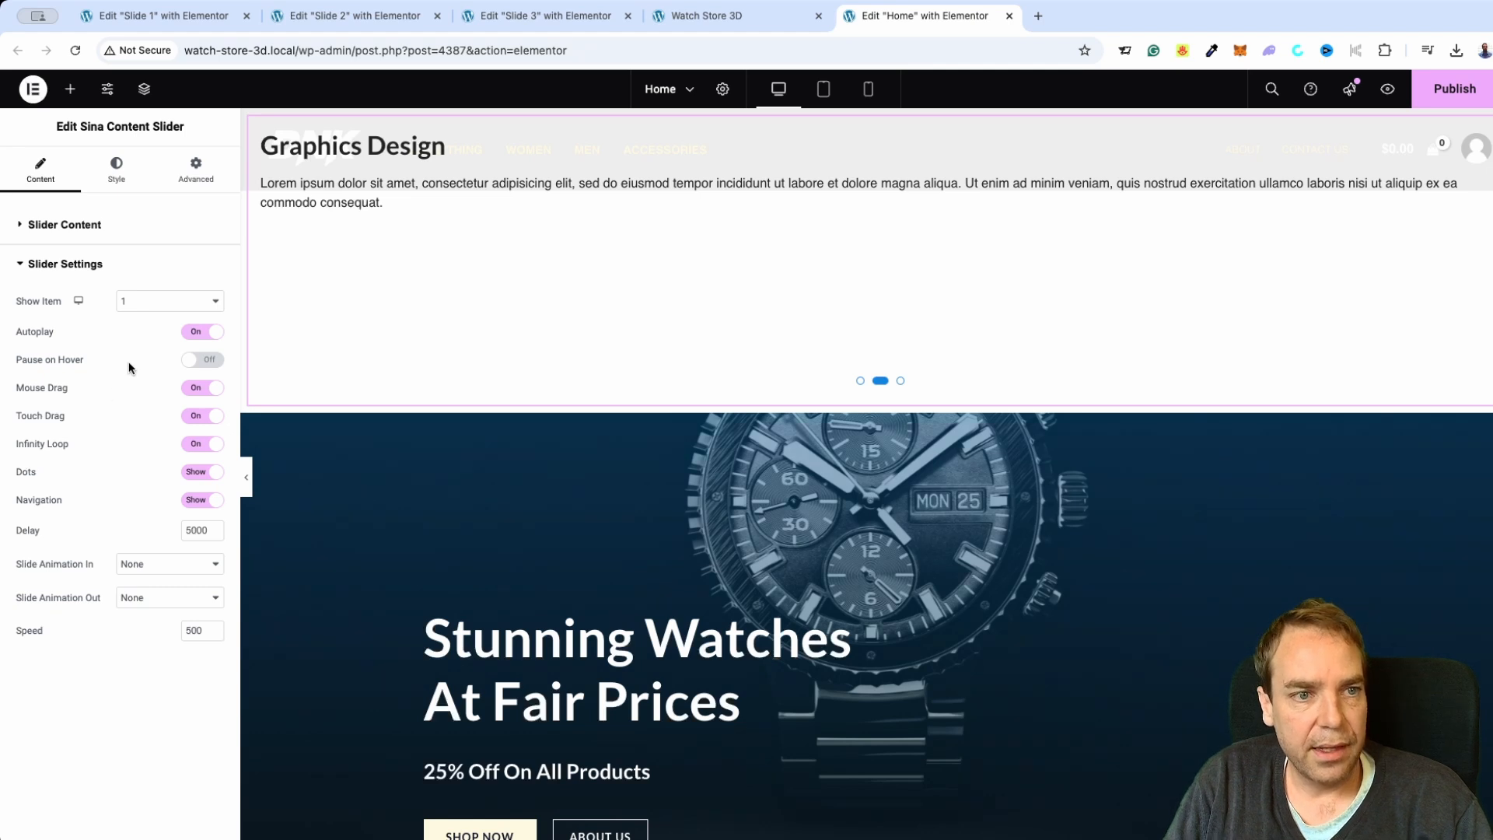
Make the slider's first item, Web Development, use the saved template Slide 1.
left_click(31, 231)
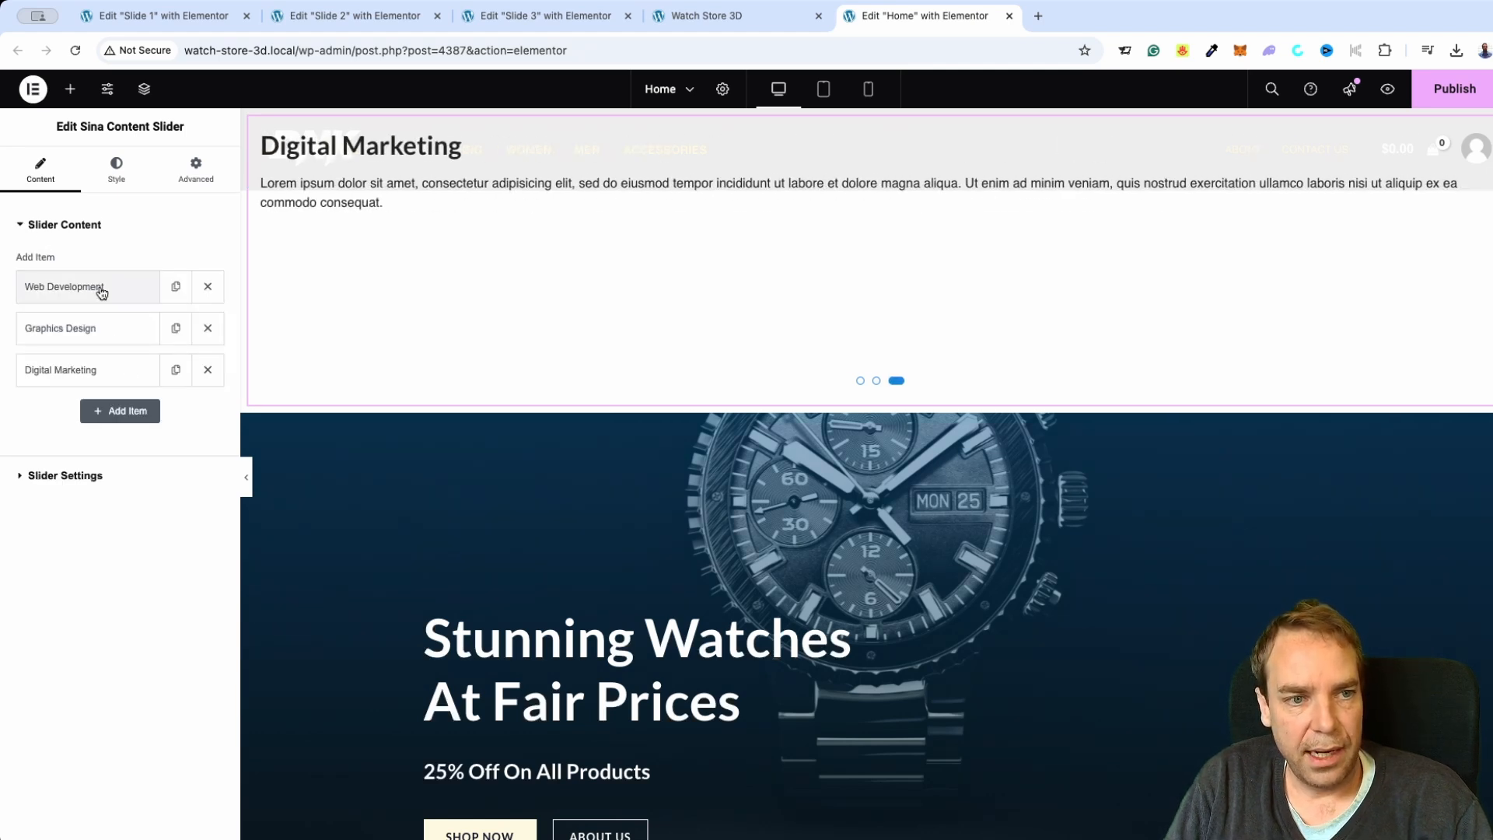
left_click(123, 294)
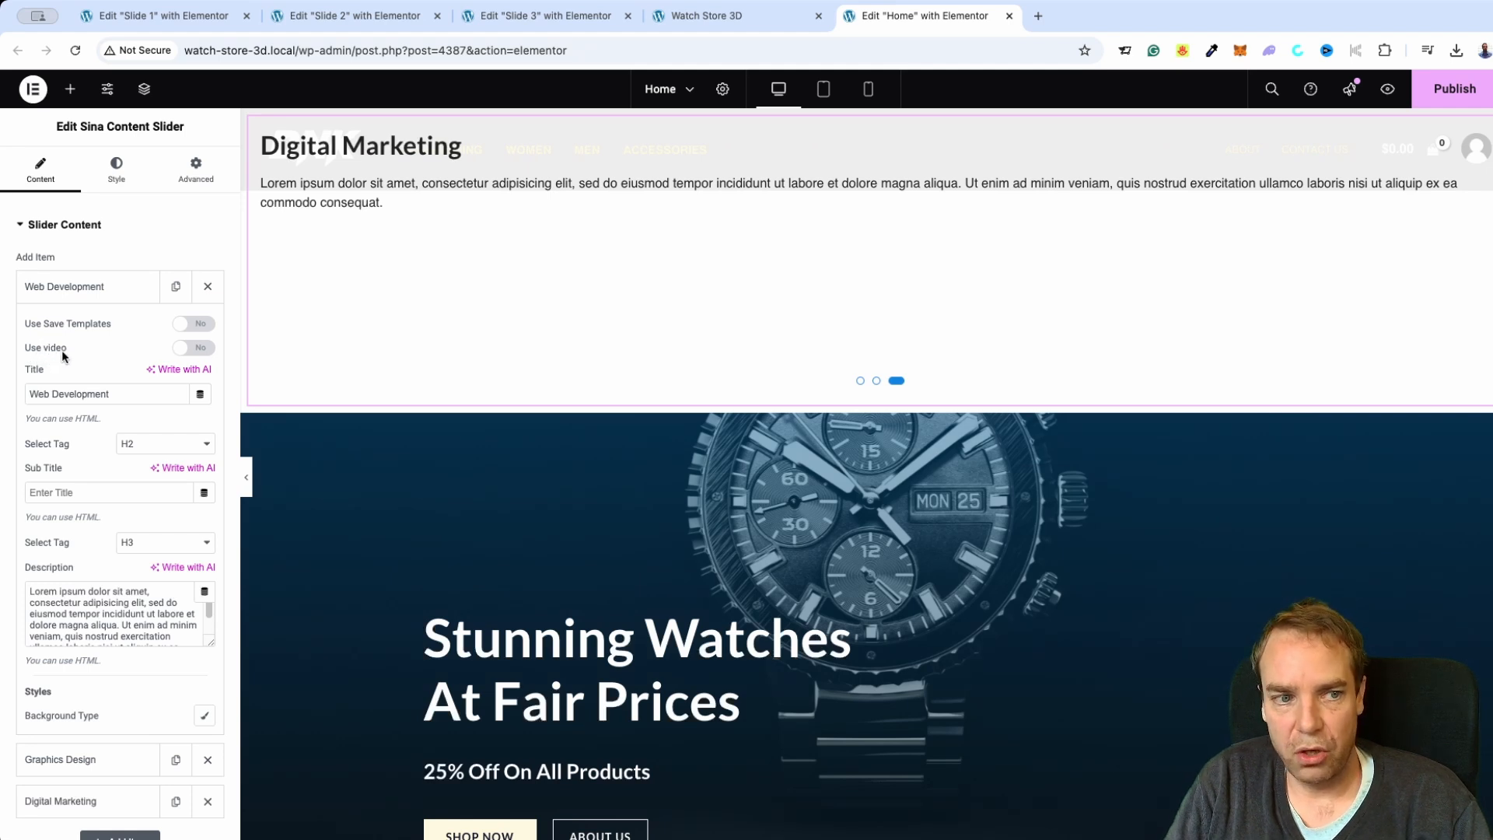
left_click(196, 324)
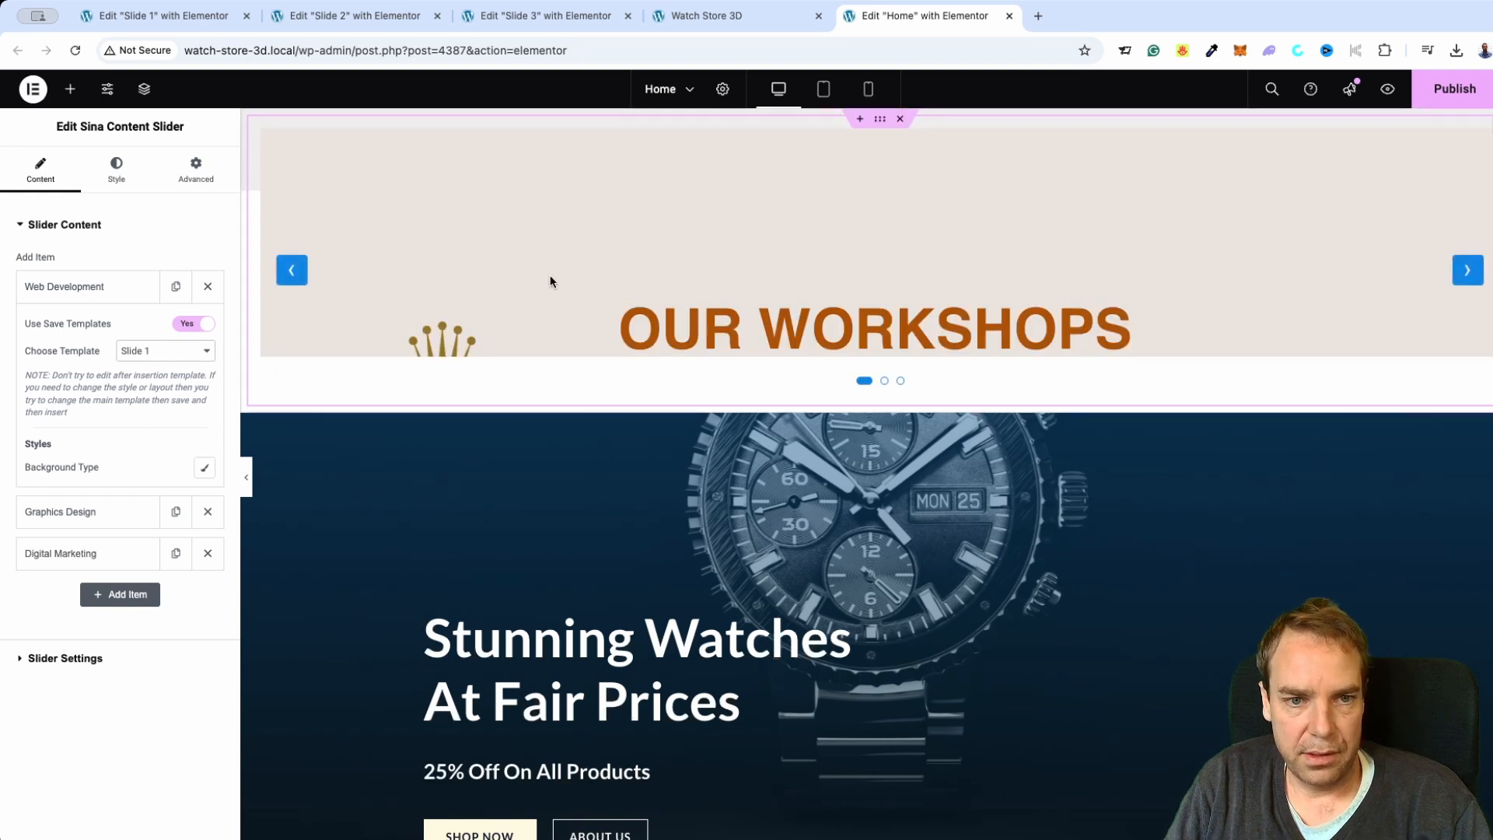
Make the Graphics Design item use the saved template Slide 2 and the Digital Marketing item use Slide 3.
left_click(134, 513)
left_click(198, 370)
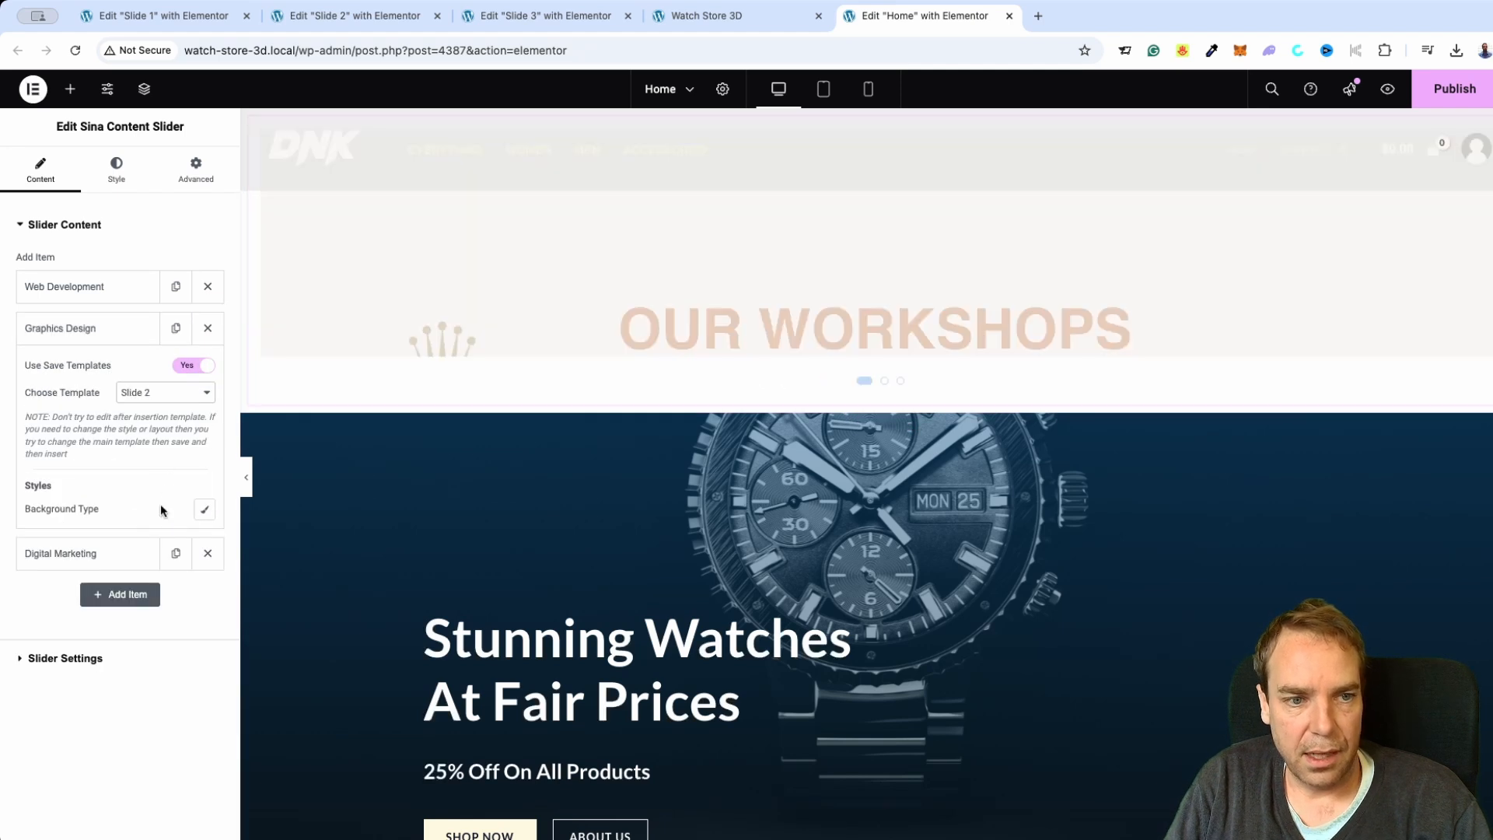
left_click(110, 553)
left_click(198, 407)
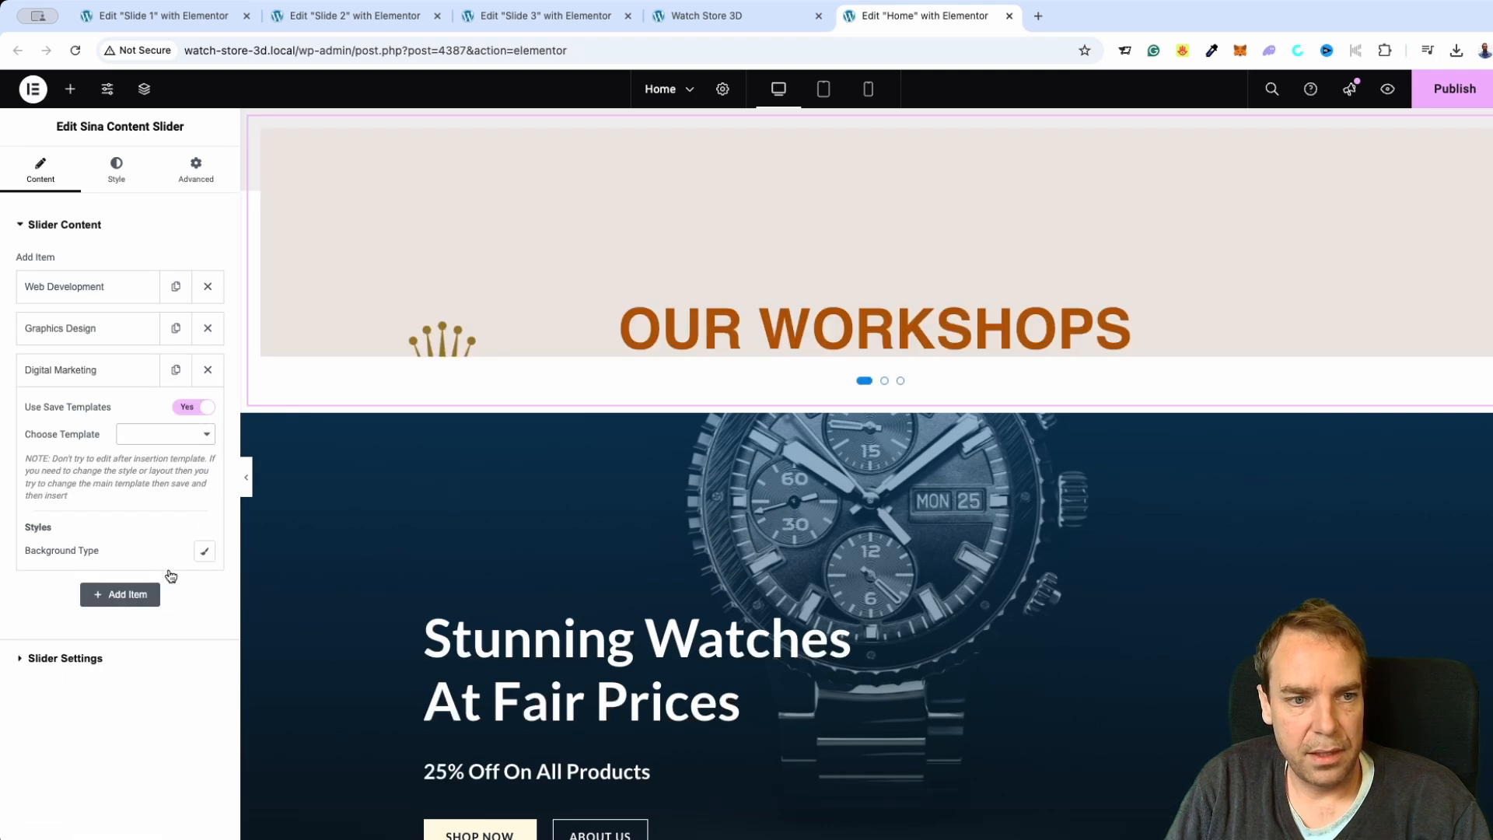
left_click(171, 576)
left_click(114, 383)
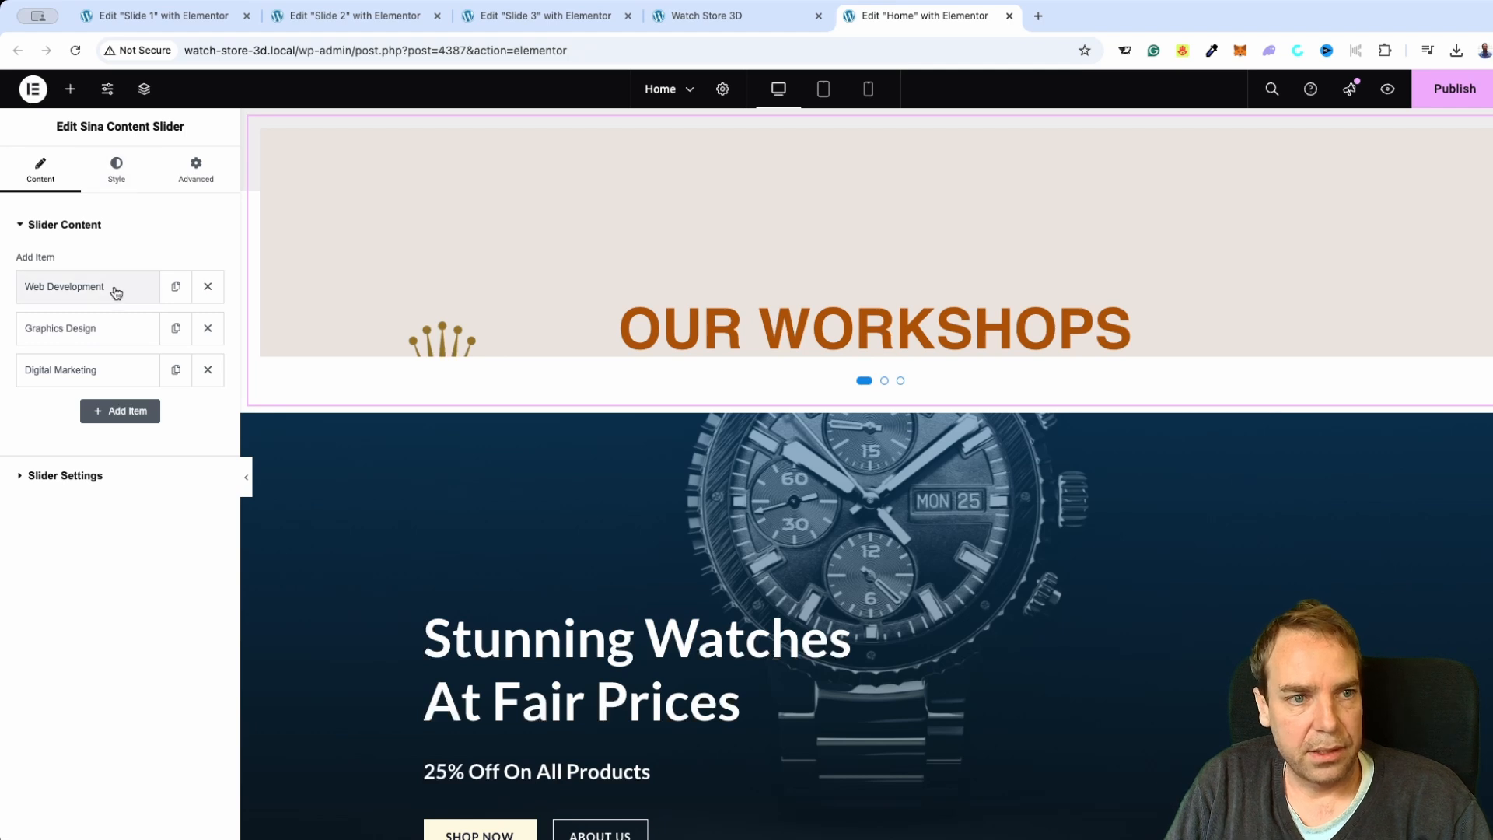
Set the slider's box height to 672 px, its padding to 0 and its alignment to center.
left_click(118, 185)
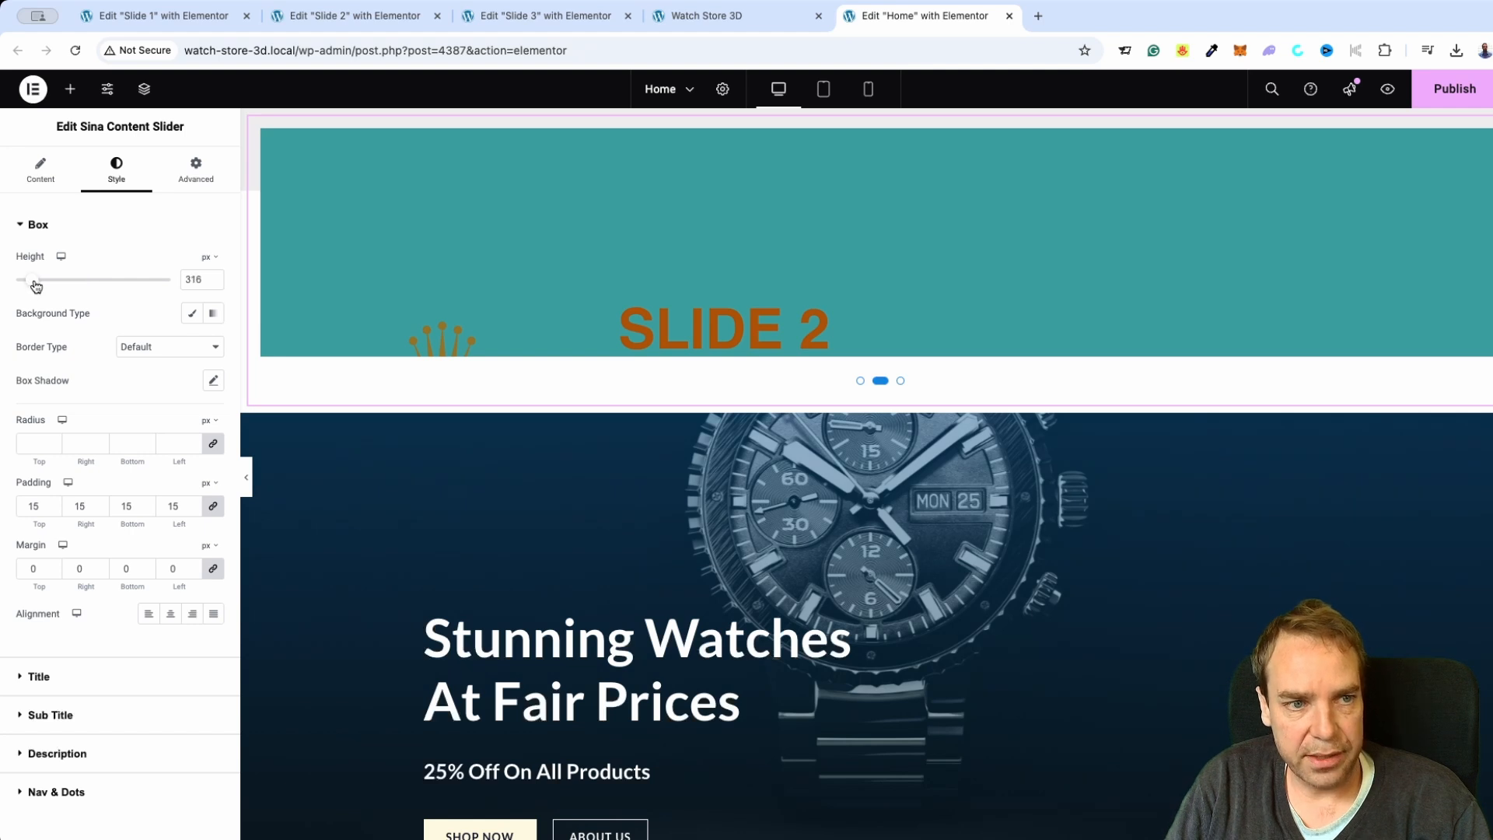
left_click_drag(36, 285, 54, 281)
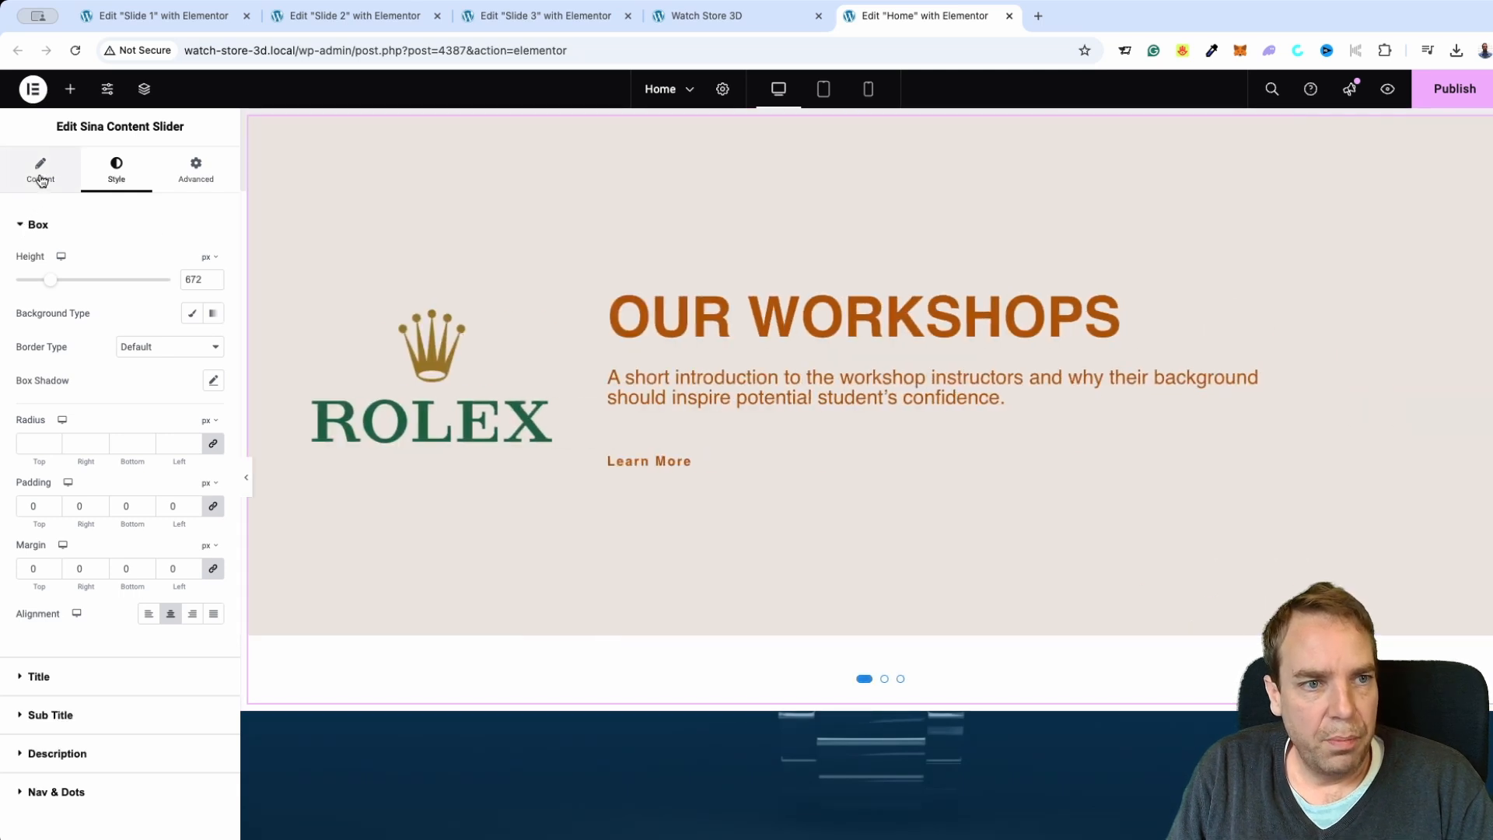
Hide the slider's dots and slightly reduce its box height to close the white gap beneath the slides.
left_click(41, 171)
left_click(67, 478)
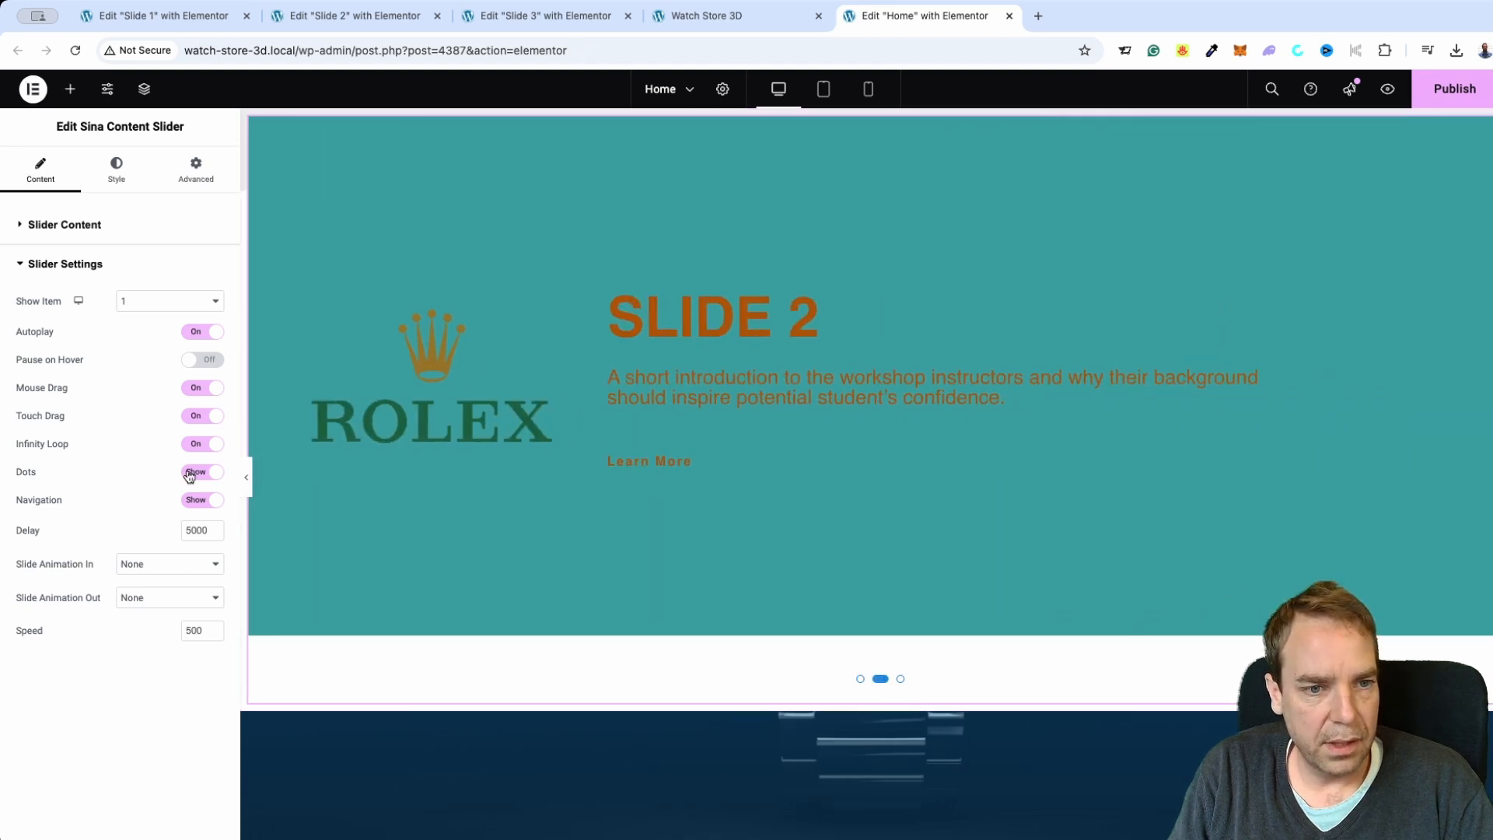
left_click(192, 471)
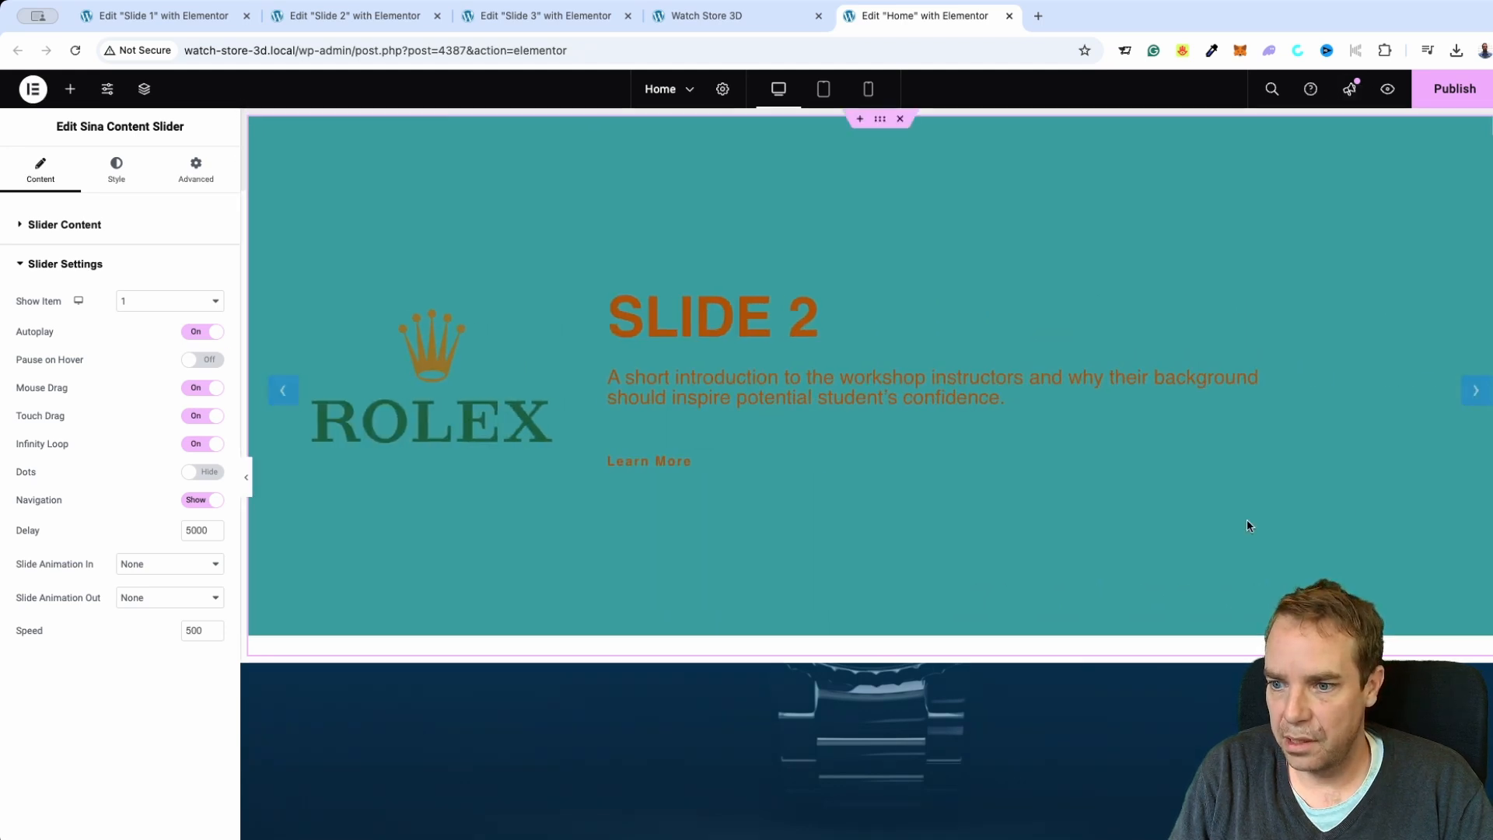
left_click(124, 182)
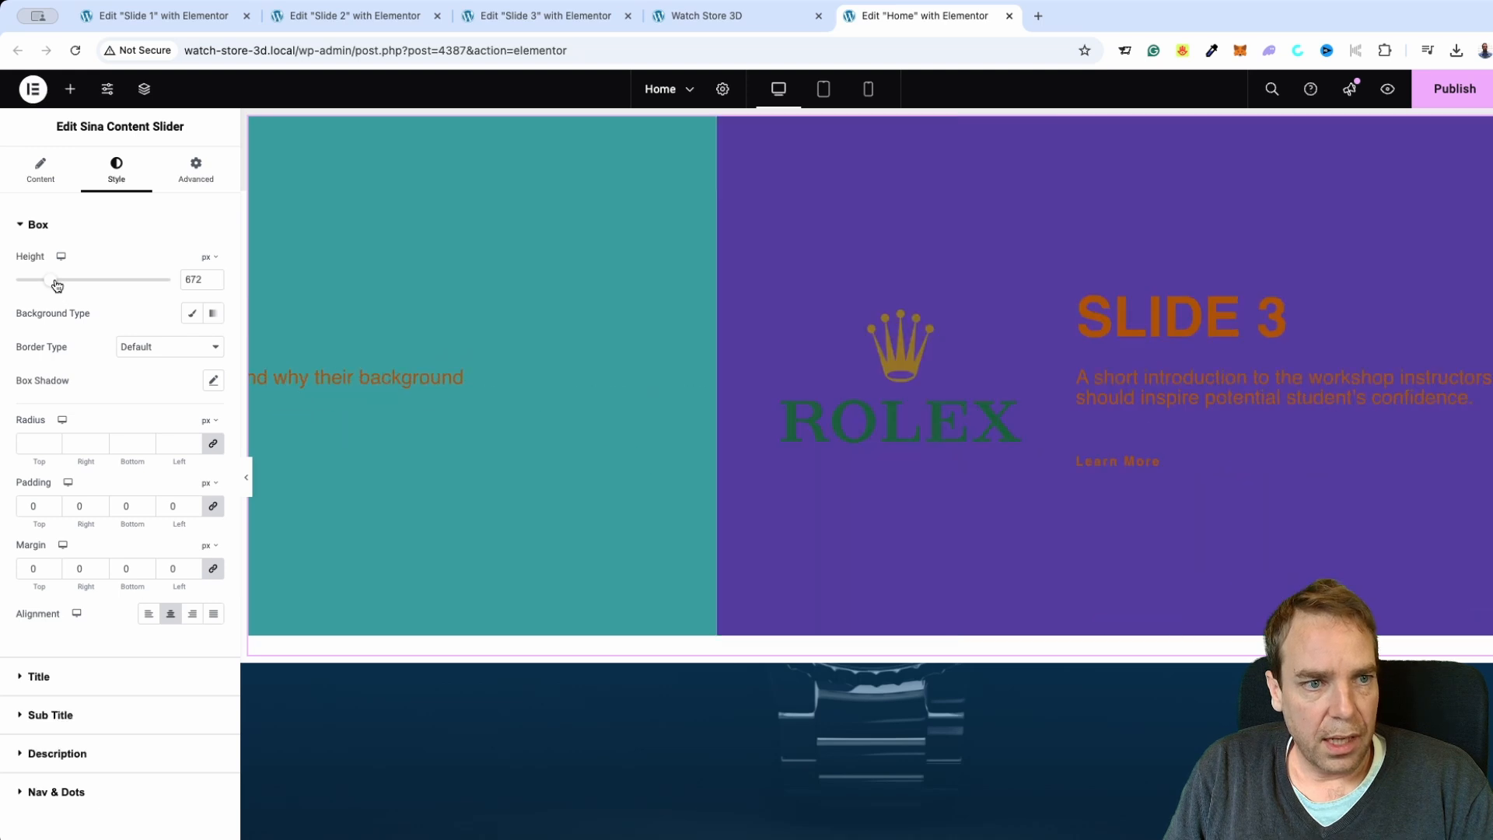
left_click_drag(55, 285, 54, 285)
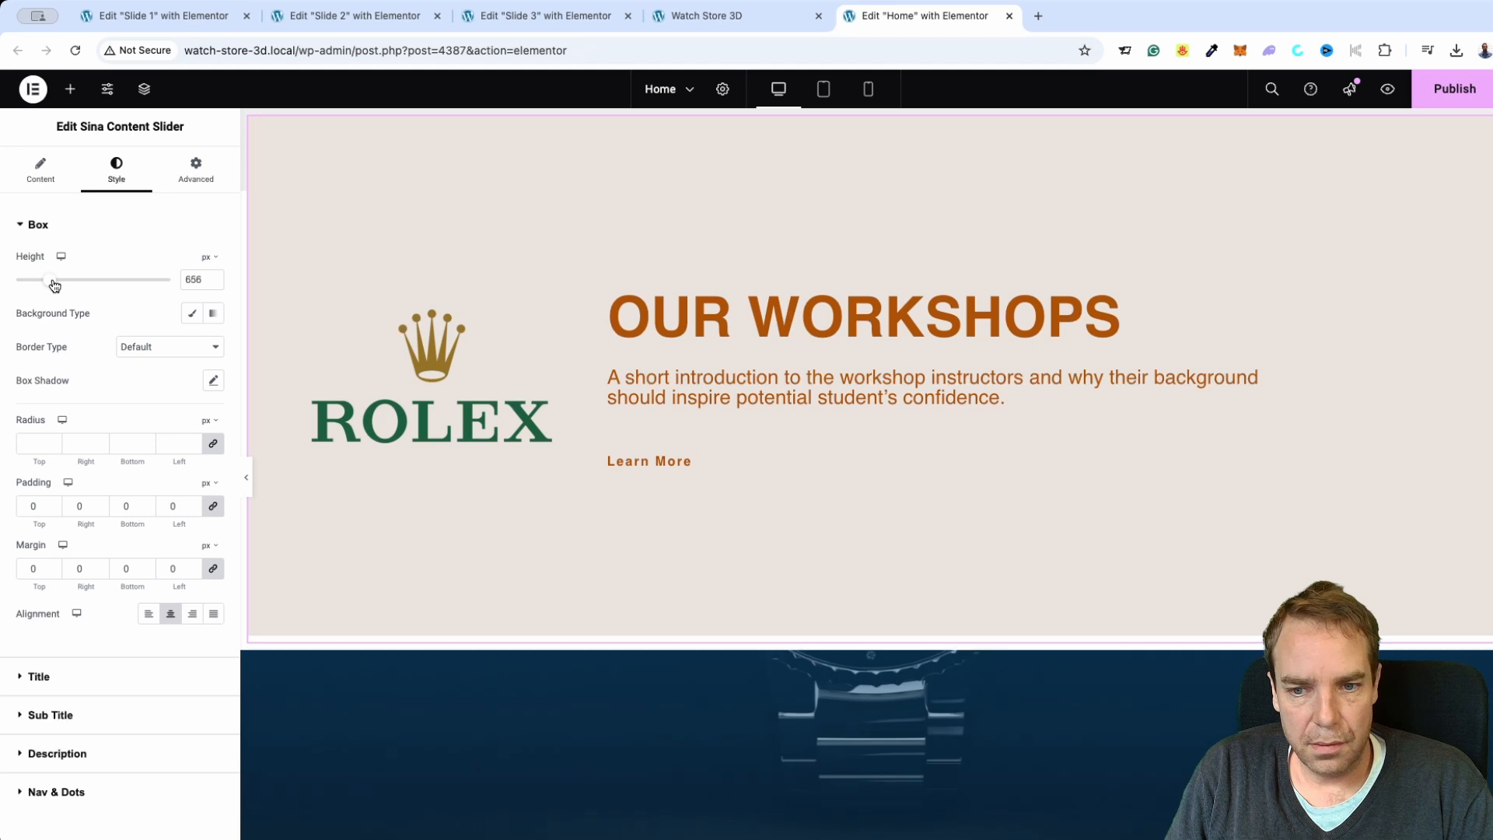
Set the content slider's margin to -10 px on all four sides.
left_click(208, 182)
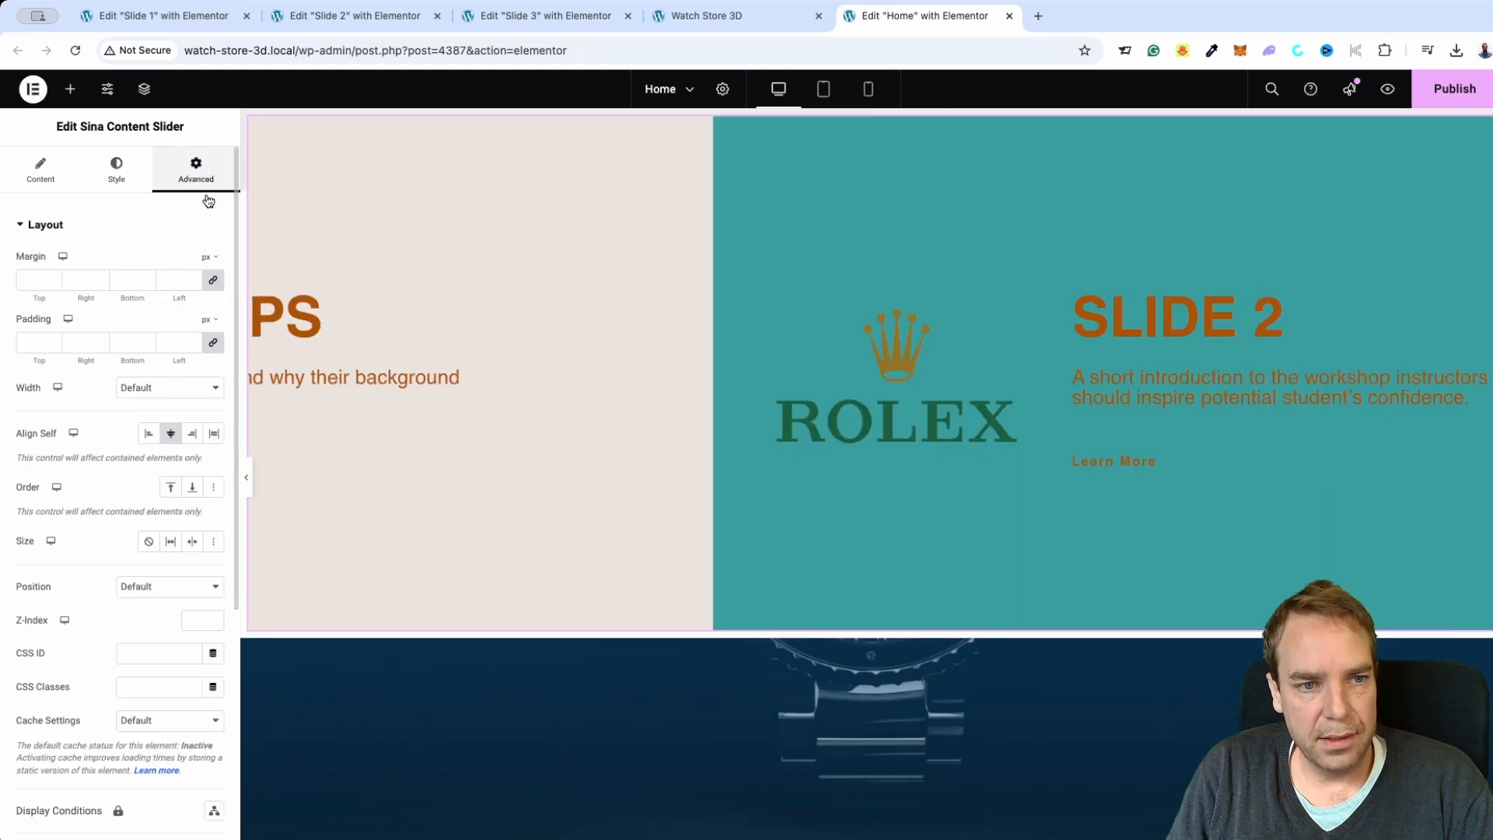
left_click(53, 284)
left_click(53, 284)
left_click(54, 284)
left_click(54, 284)
left_click(53, 283)
left_click(54, 284)
left_click(53, 284)
left_click(54, 284)
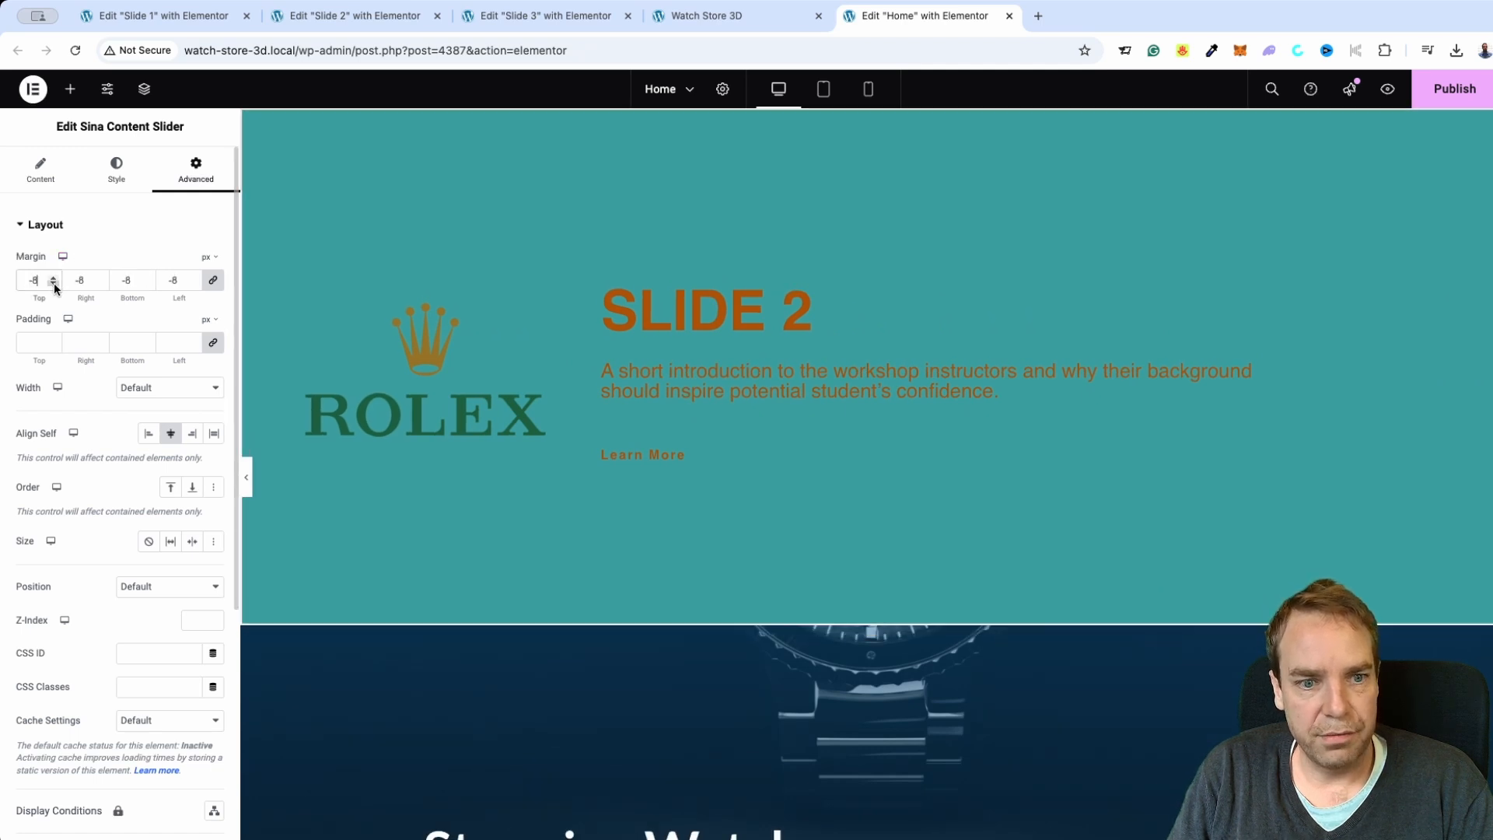
left_click(53, 284)
left_click(54, 284)
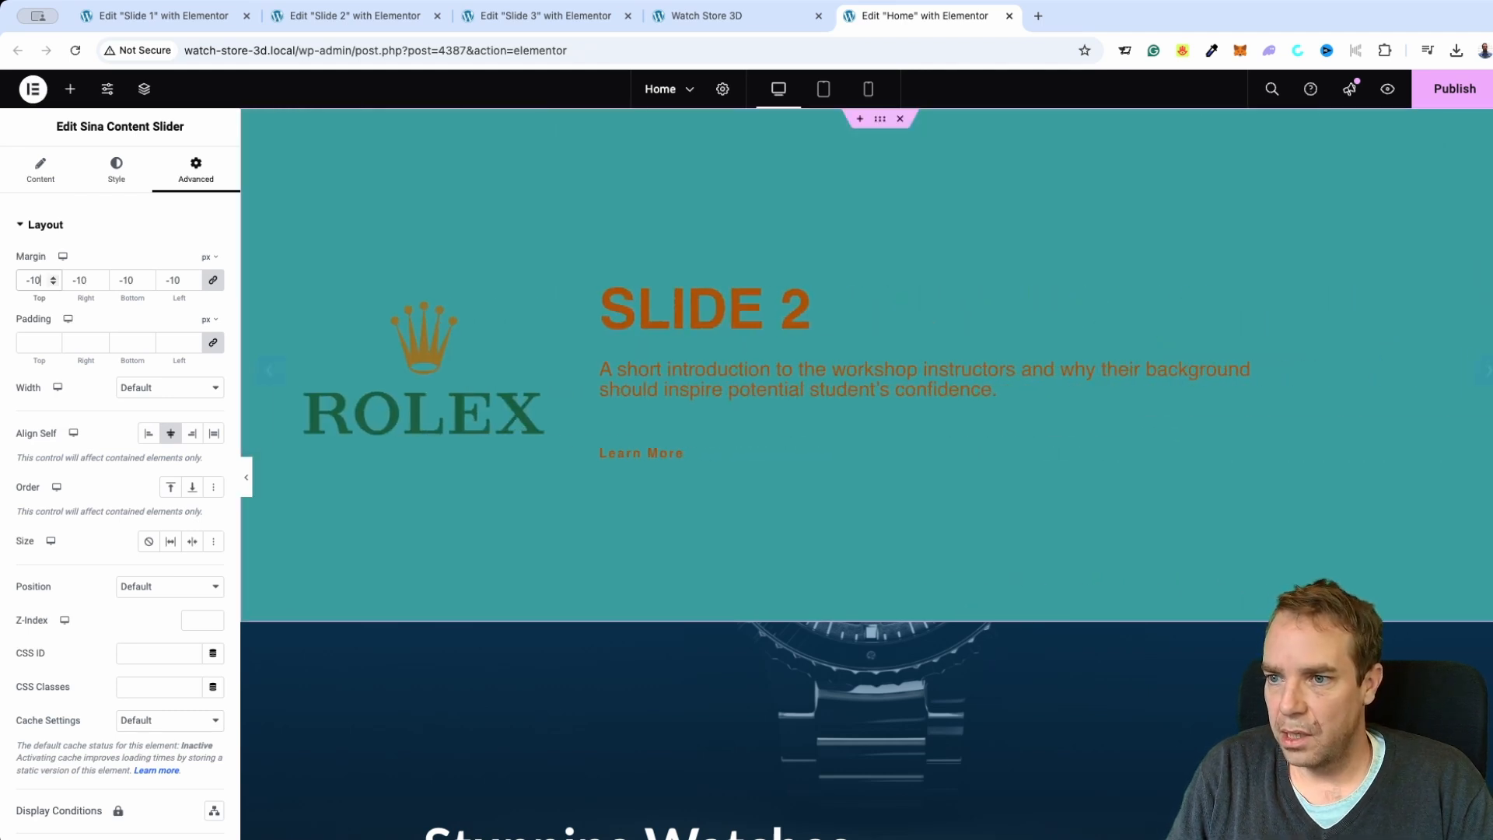
Go back to the Slide 1 template and collapse the editing sidebar to view its section across the full window.
left_click(163, 19)
scroll(1137, 430, "down", 3)
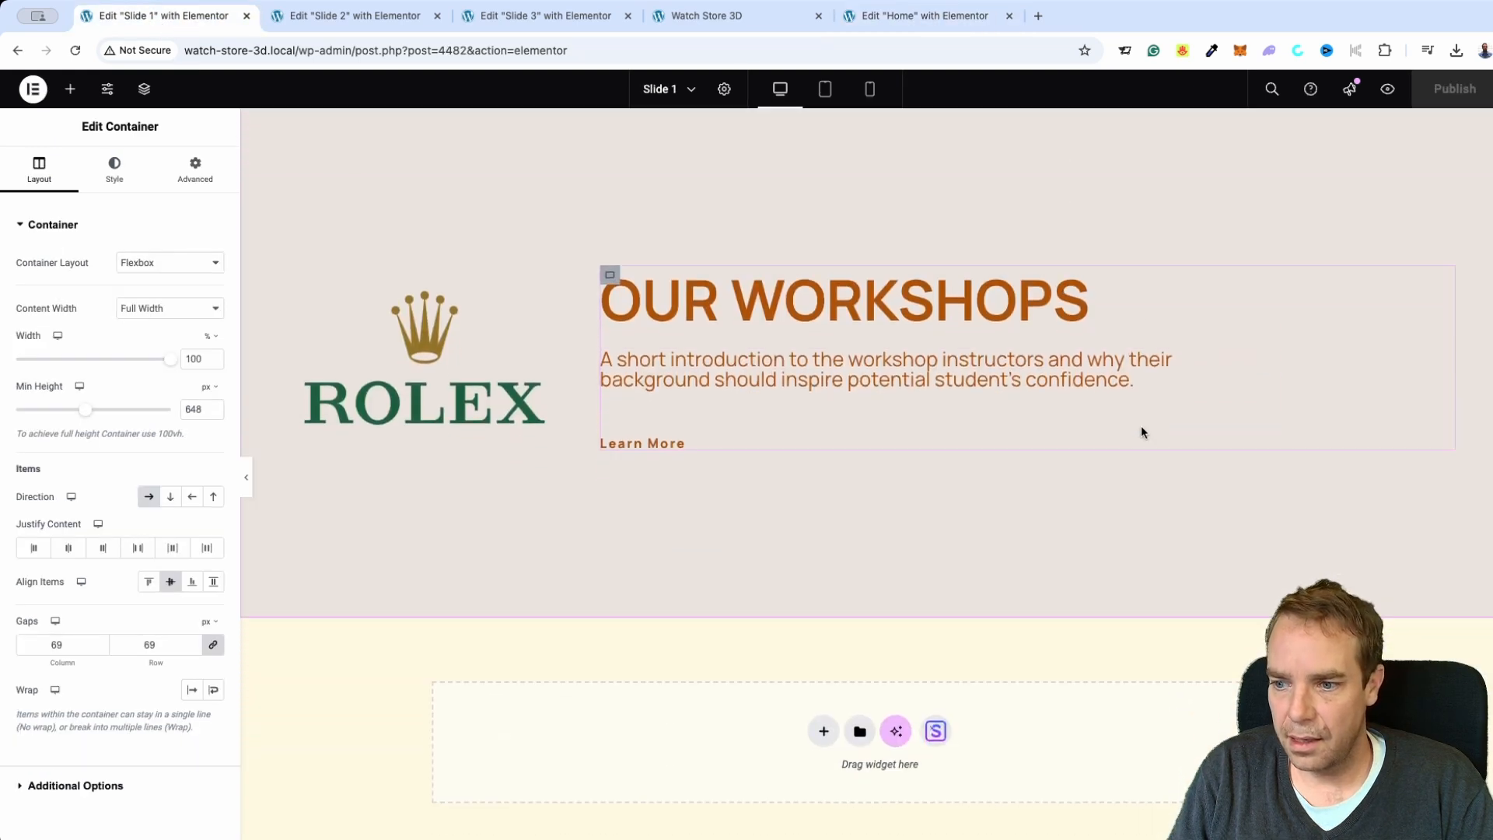
scroll(1119, 426, "up", 2)
left_click(247, 477)
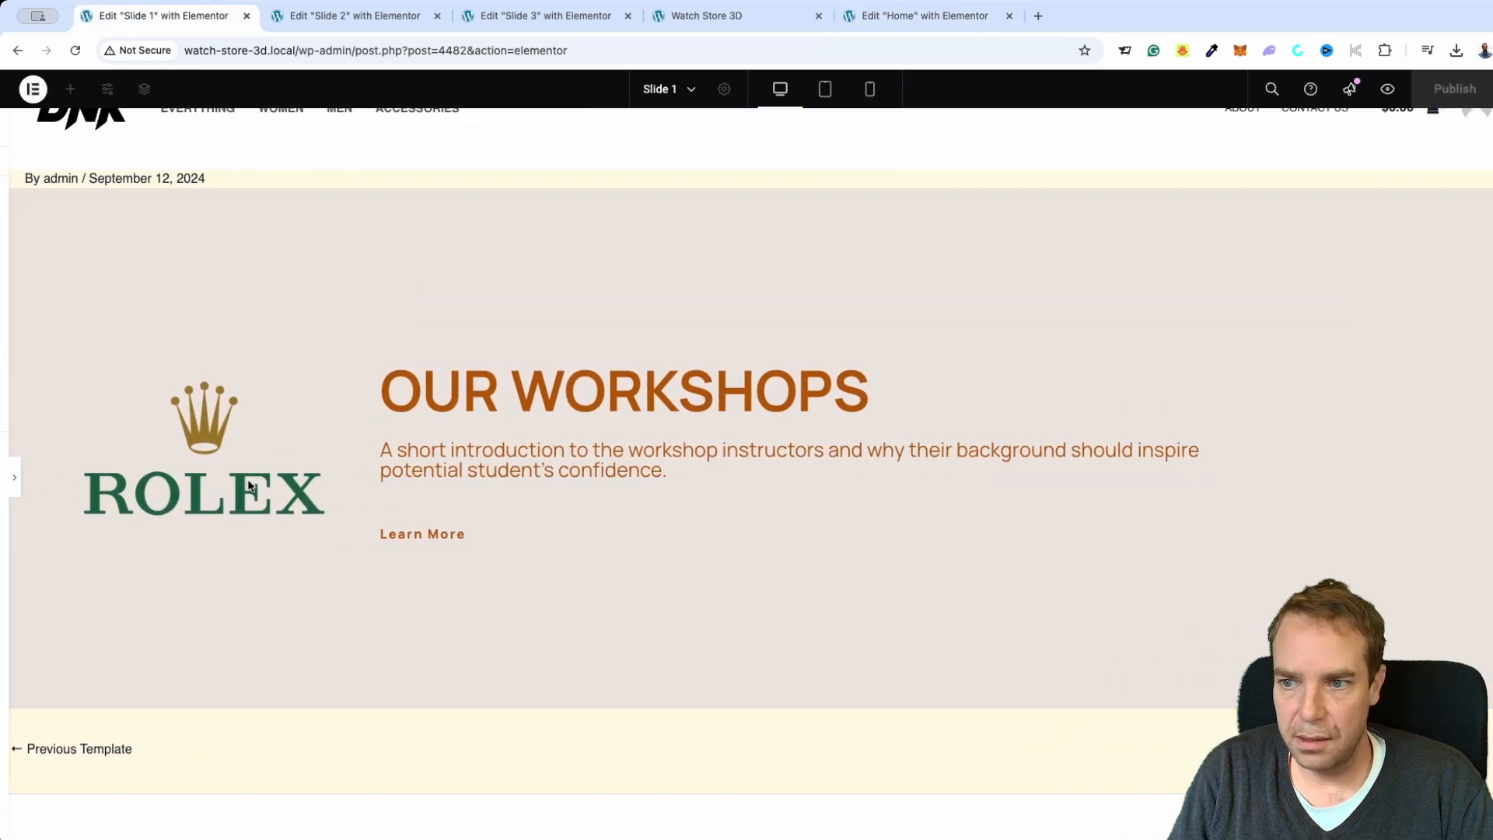
Expand the editing sidebar on Slide 1 and show the layout settings of the section's container.
left_click(6, 477)
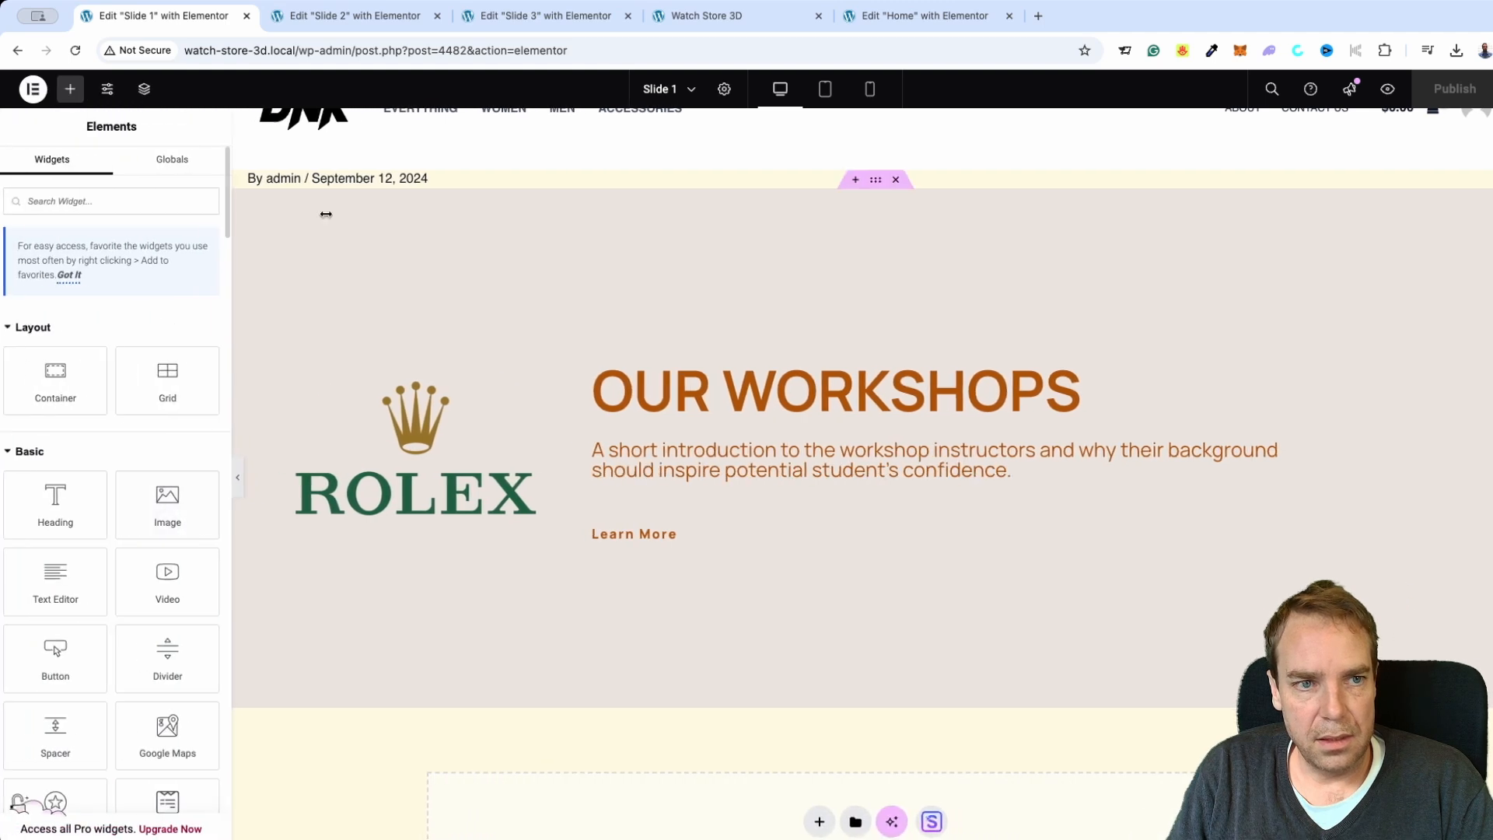
left_click(885, 185)
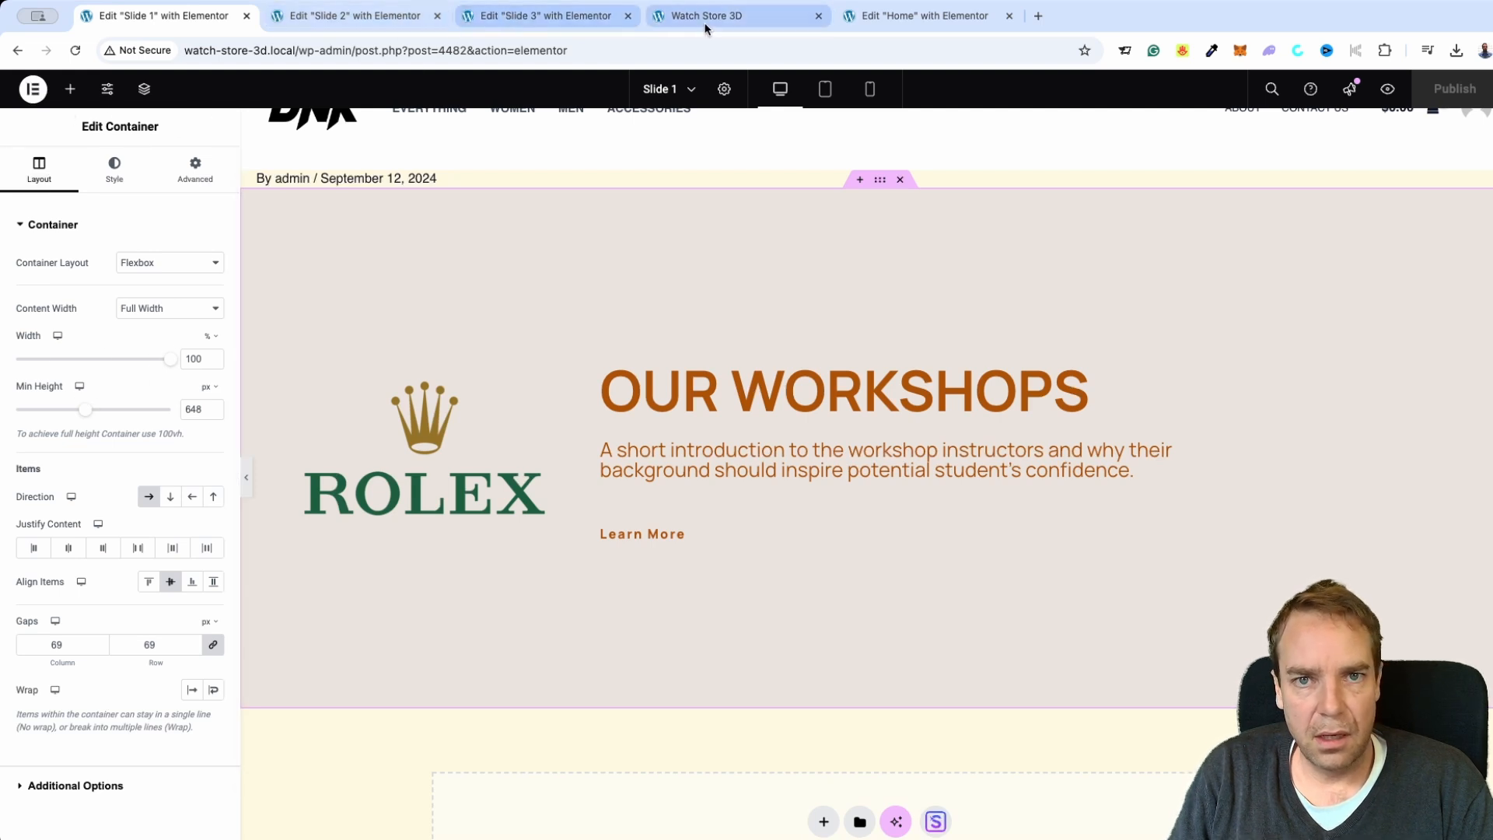
Publish the home page, then reload the live site and compare its slider with the one in the editor.
left_click(973, 14)
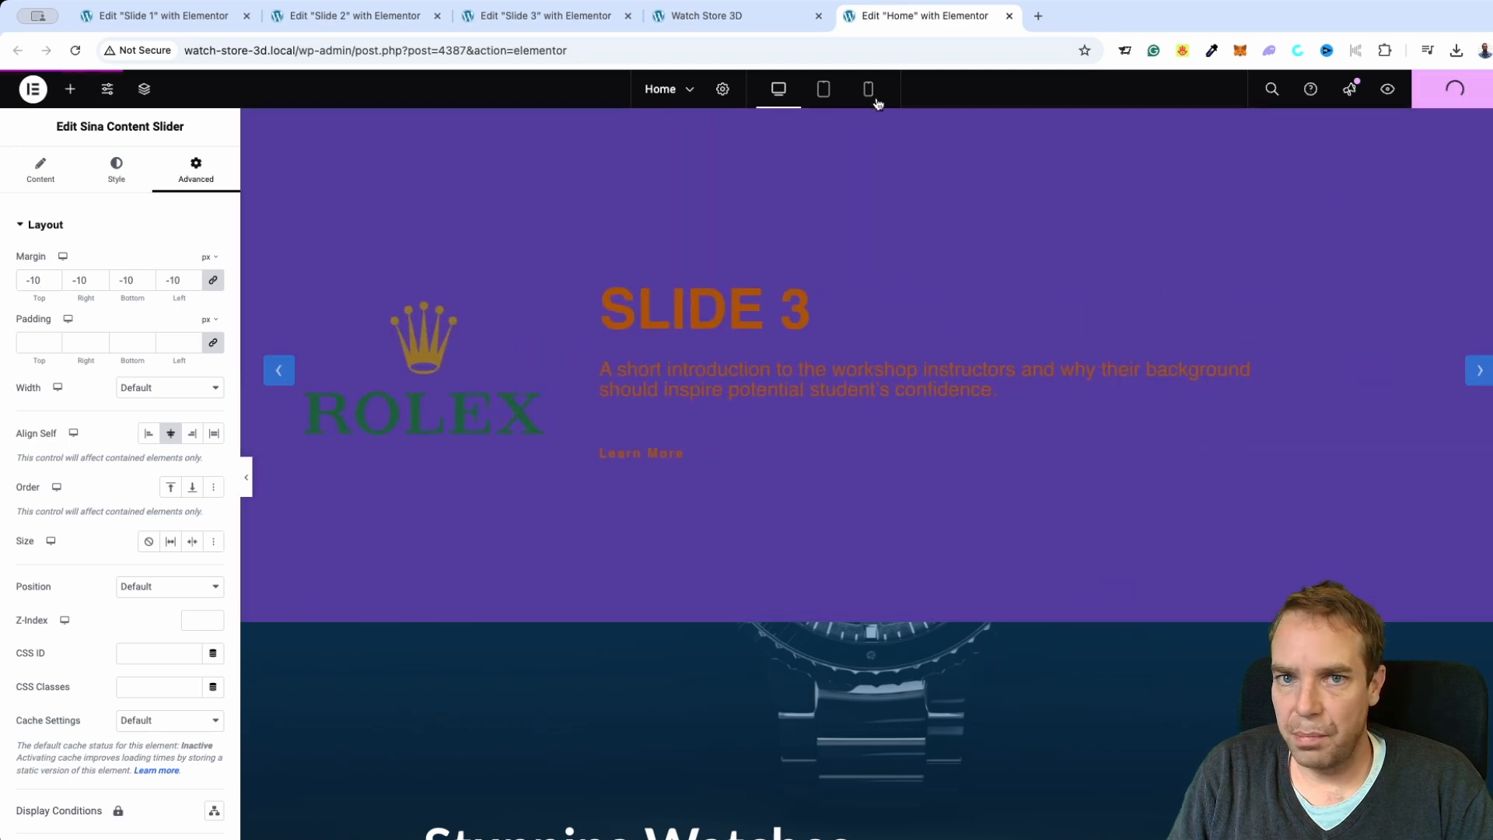
left_click(755, 21)
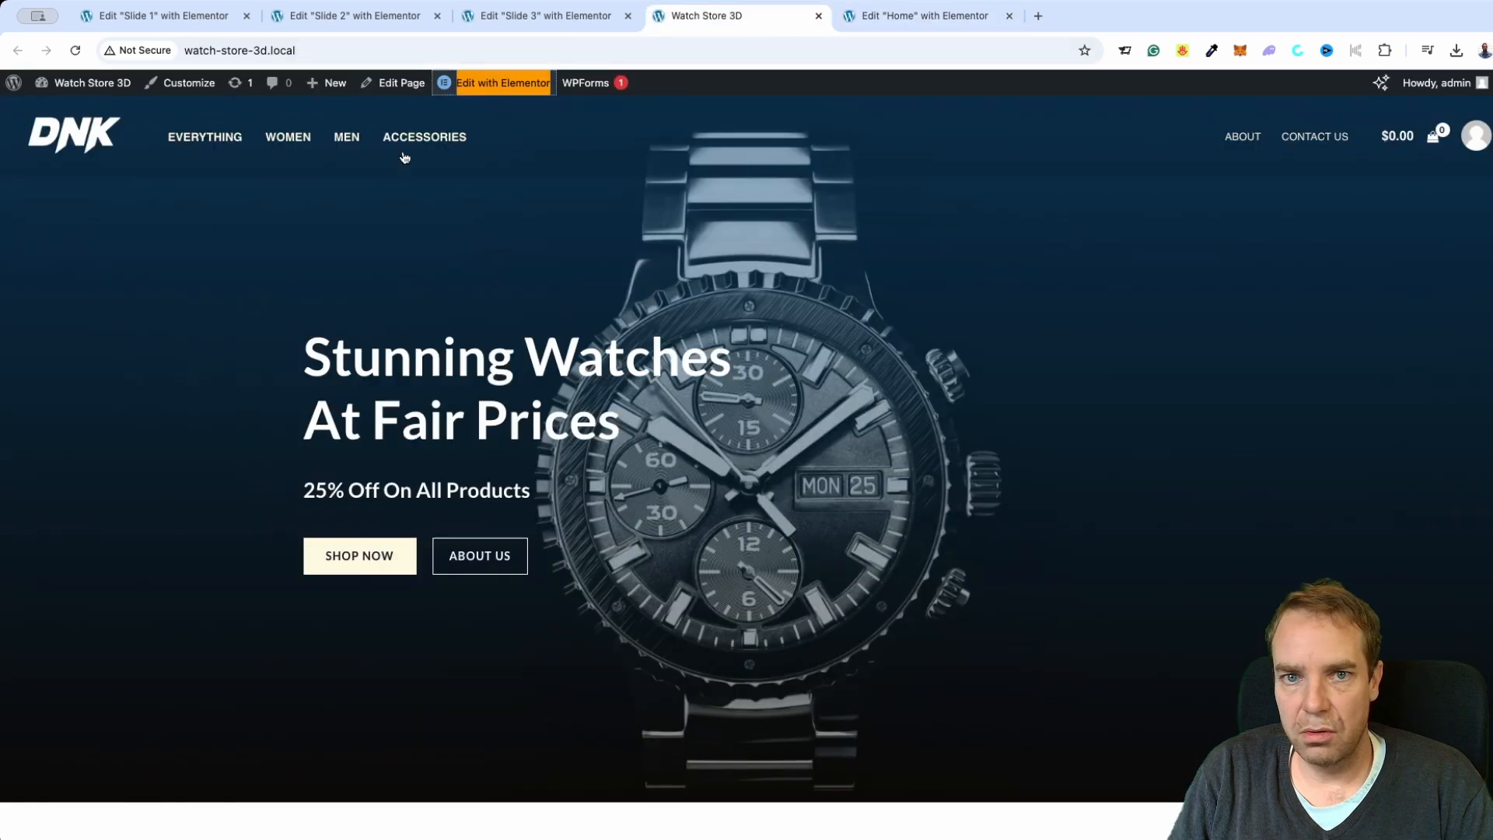
left_click(77, 50)
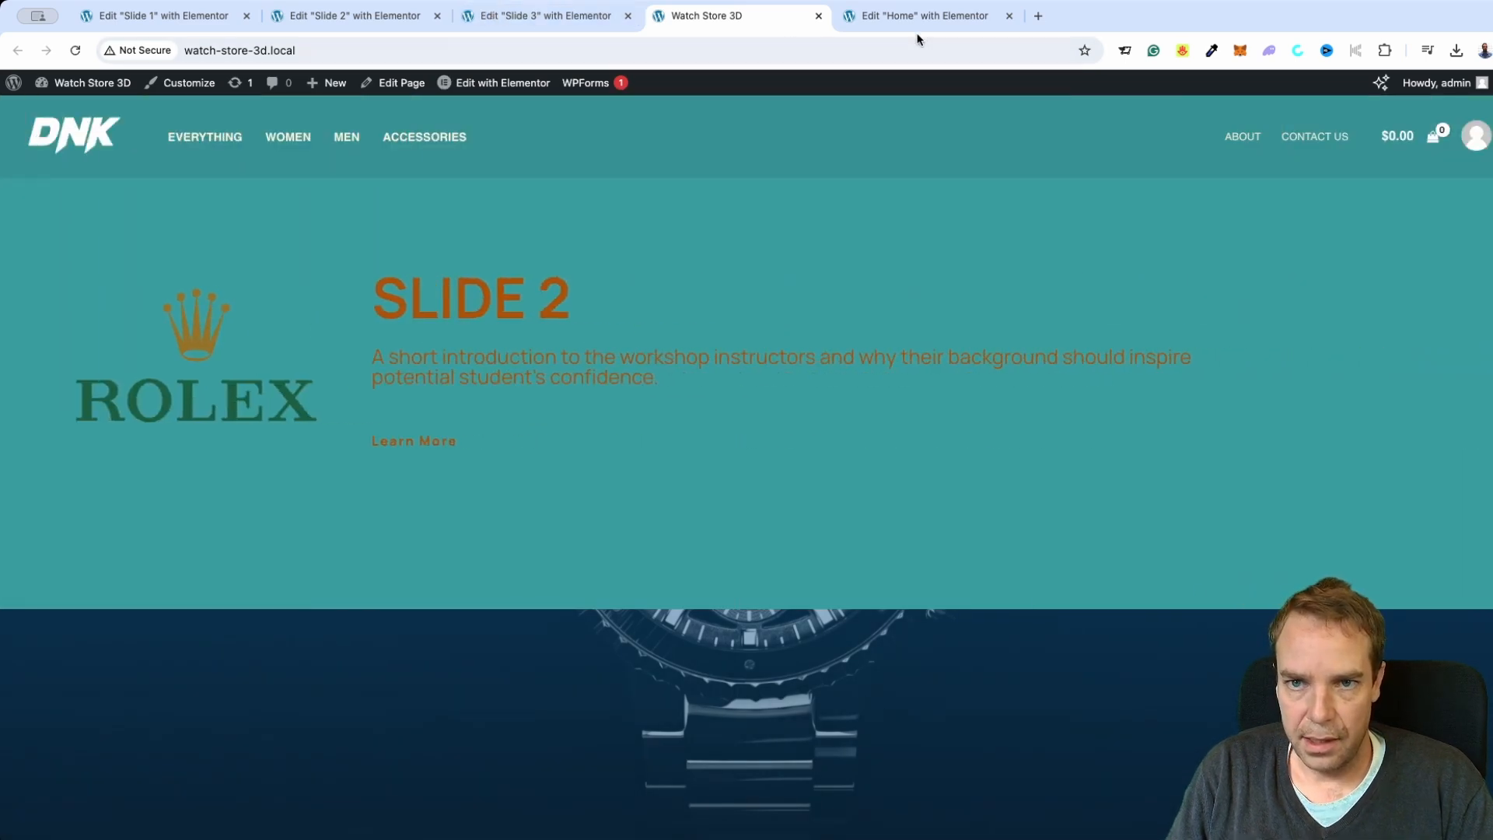
left_click(920, 22)
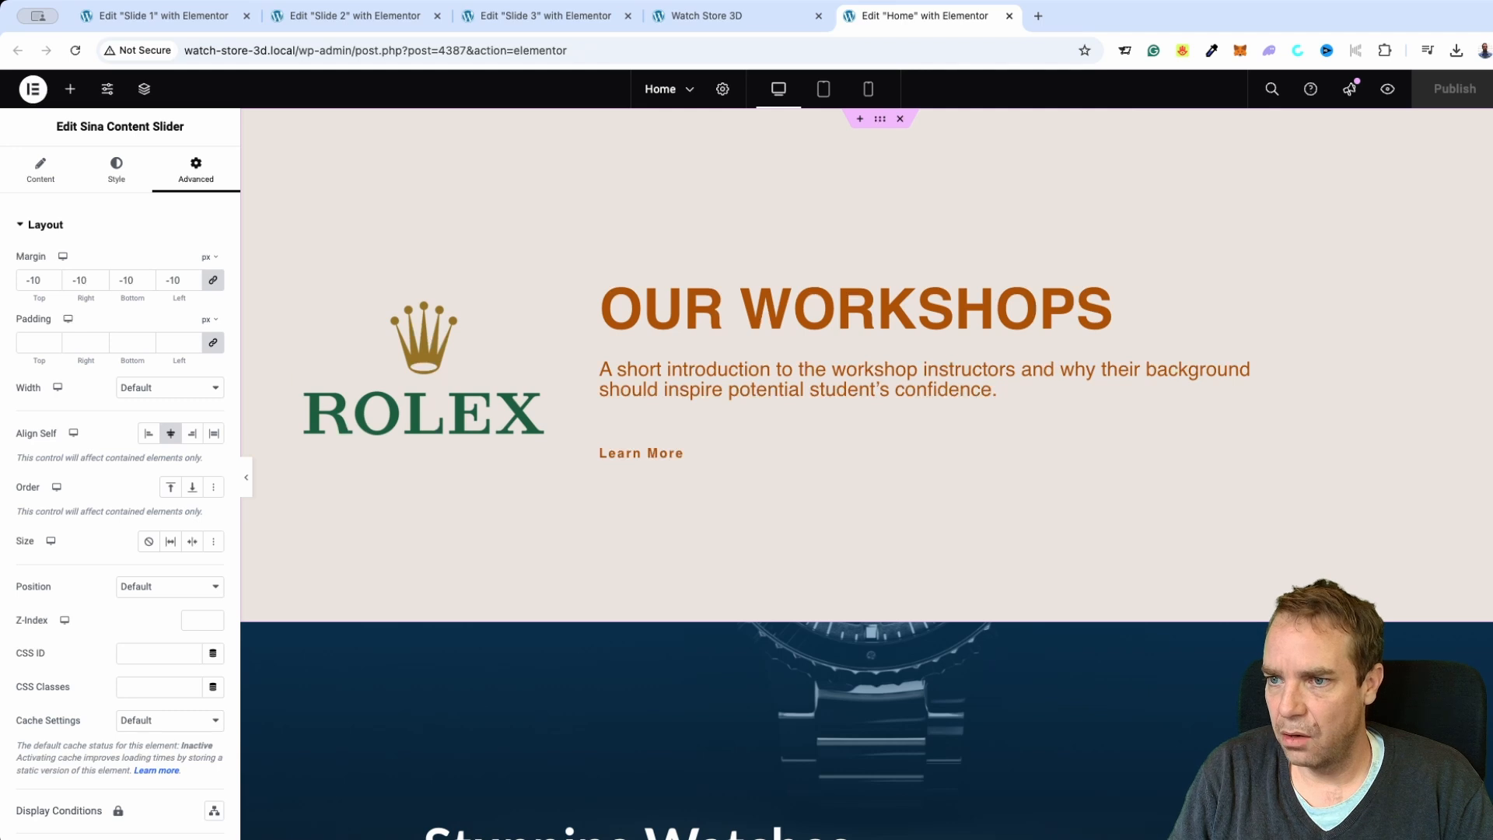
left_click(727, 17)
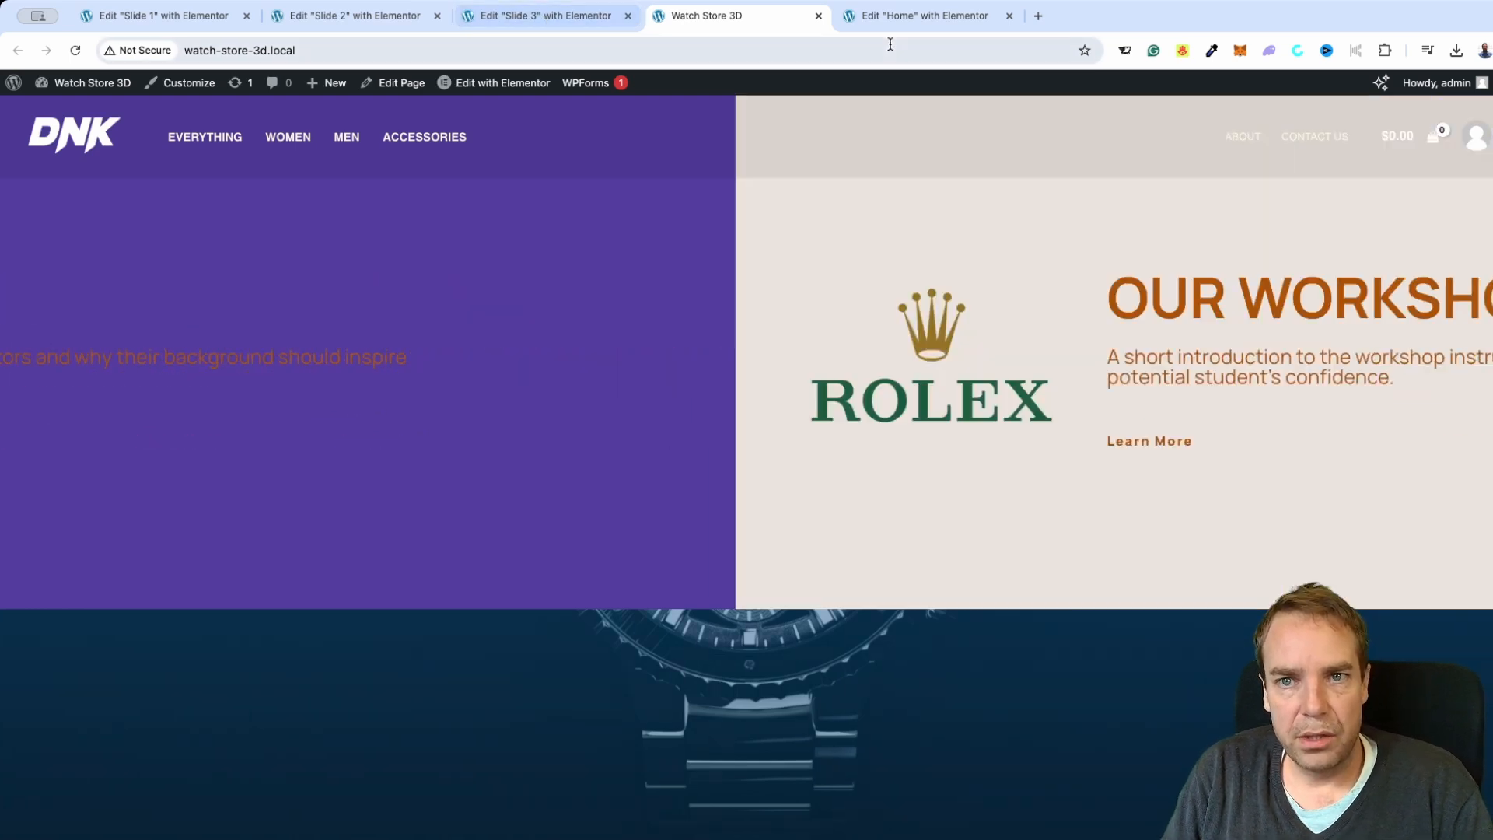
In the home page's content slider, set the slide animation in to Fade In and the animation out to Zoom Out Left.
left_click(894, 16)
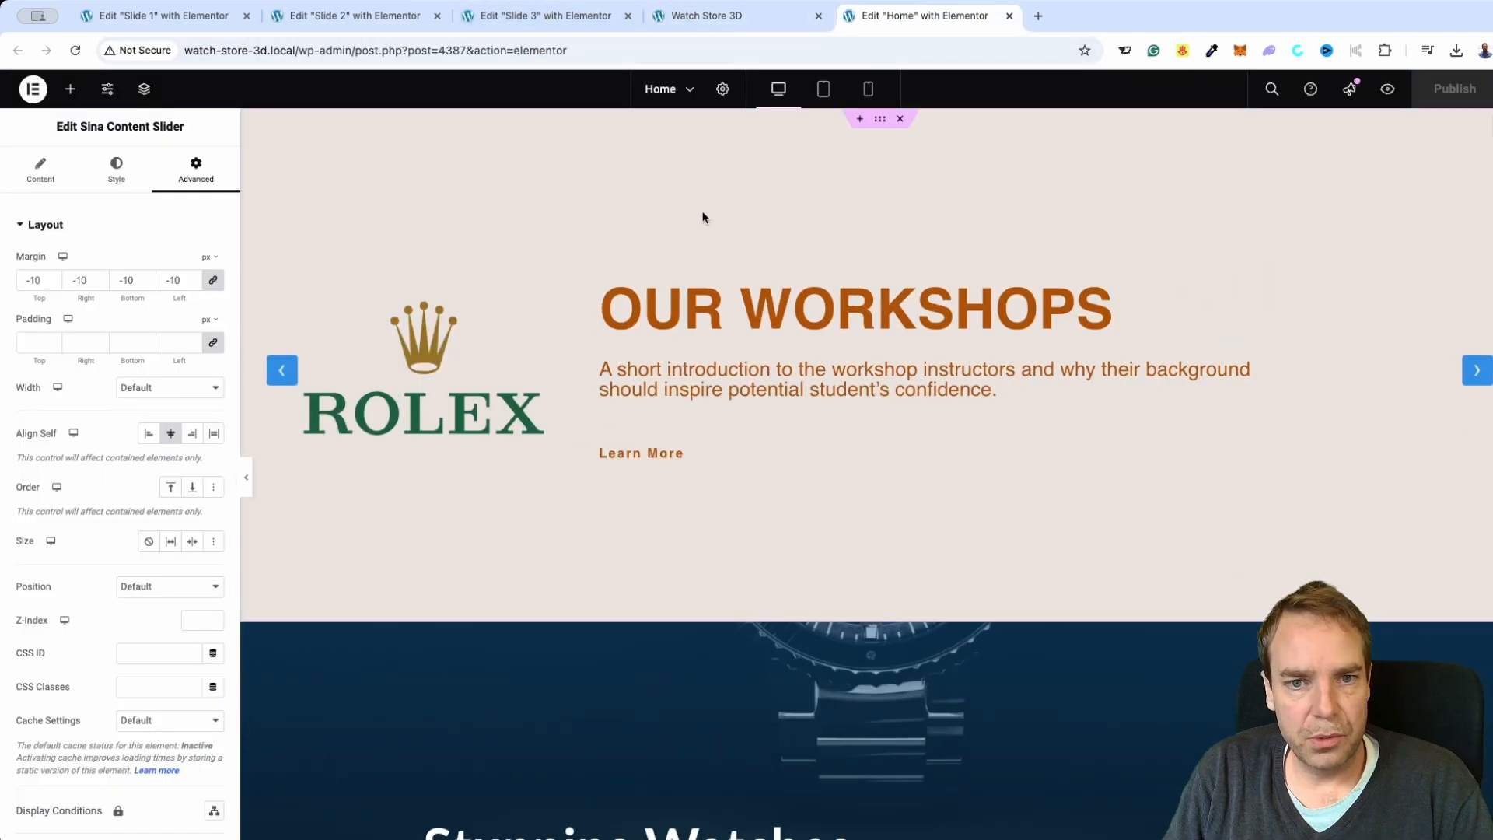
left_click(43, 175)
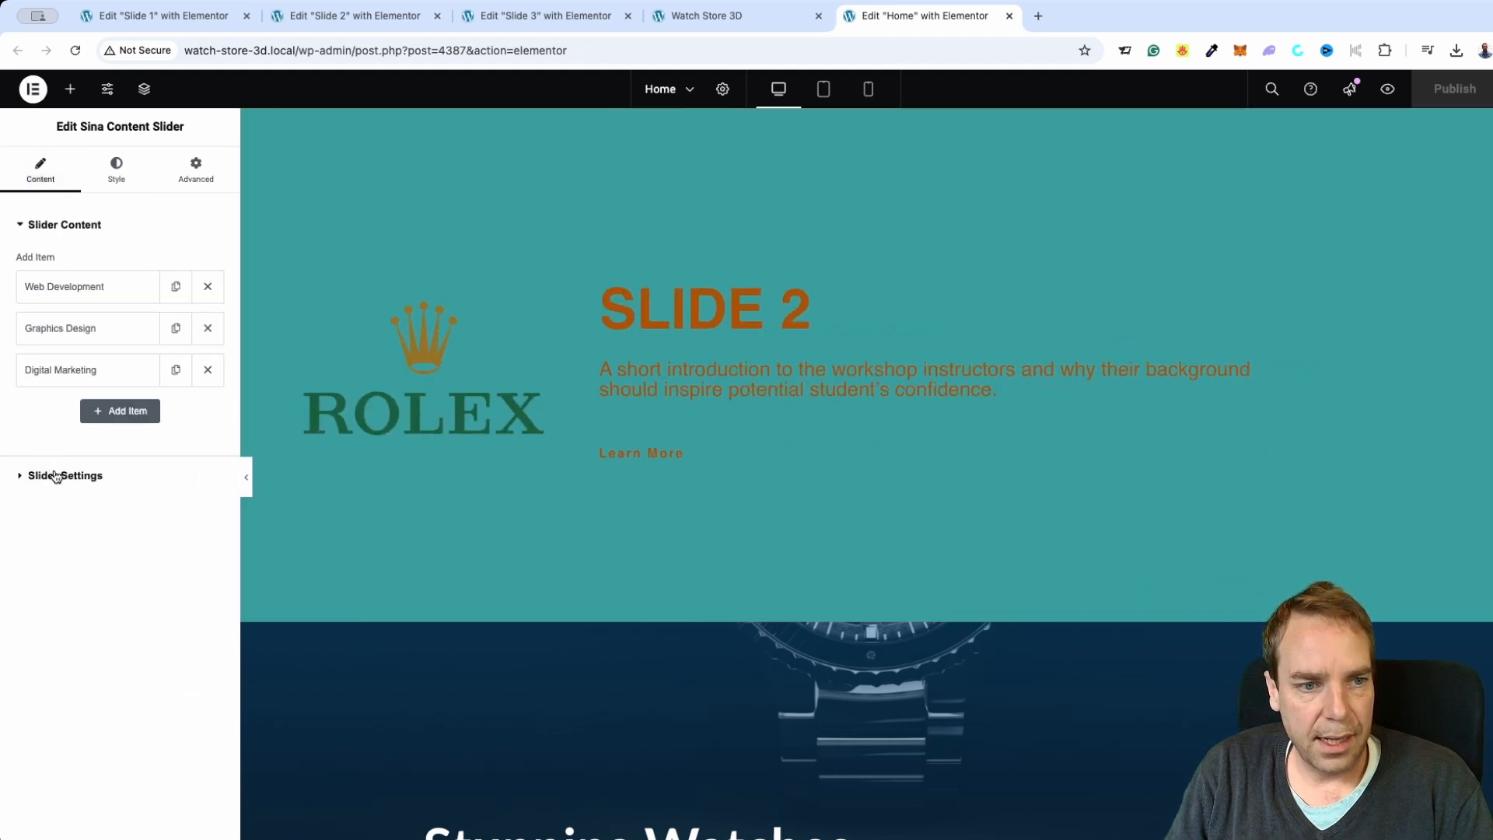
left_click(63, 475)
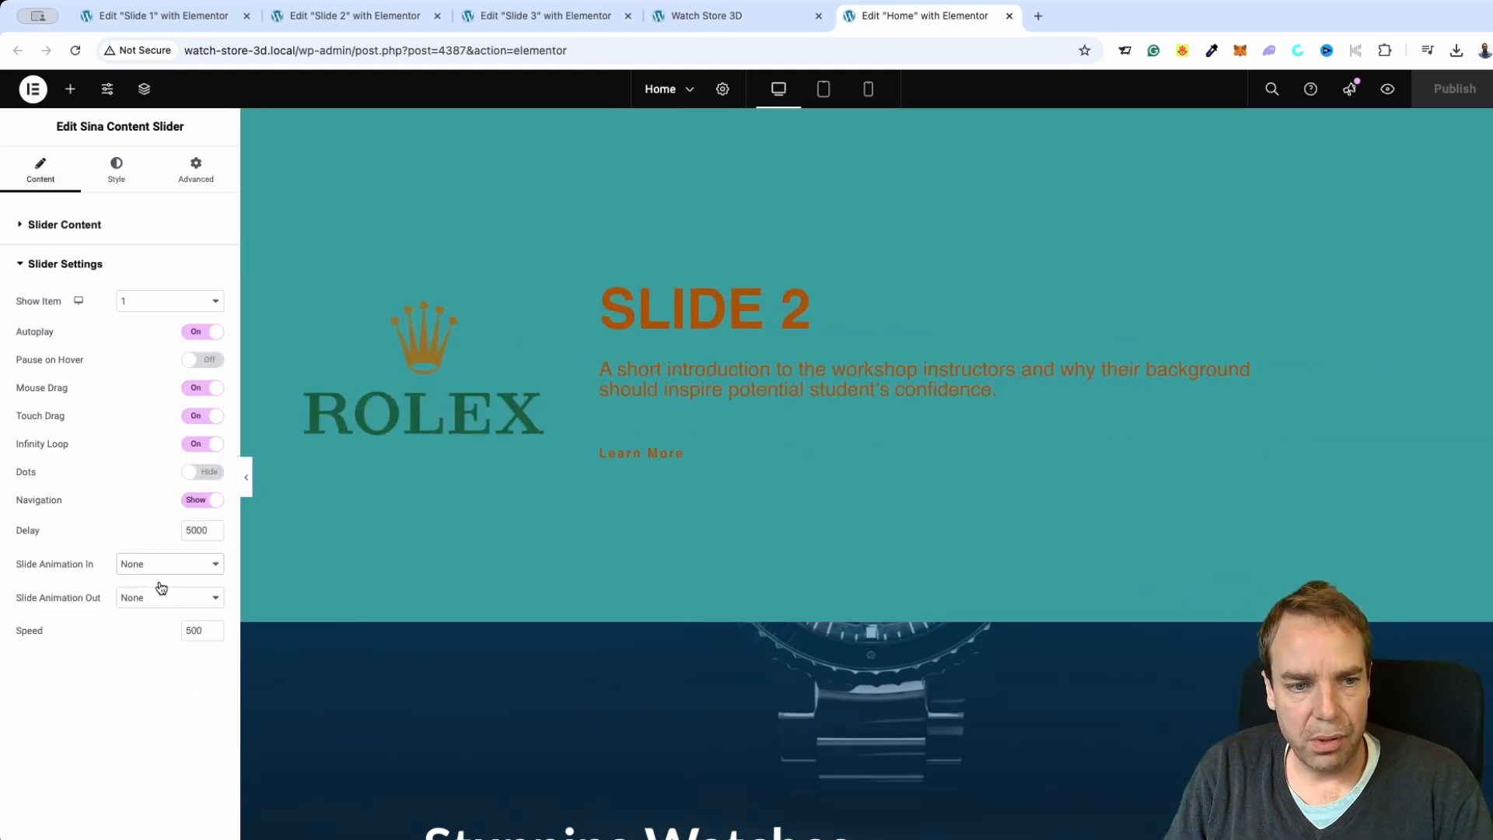
left_click(188, 588)
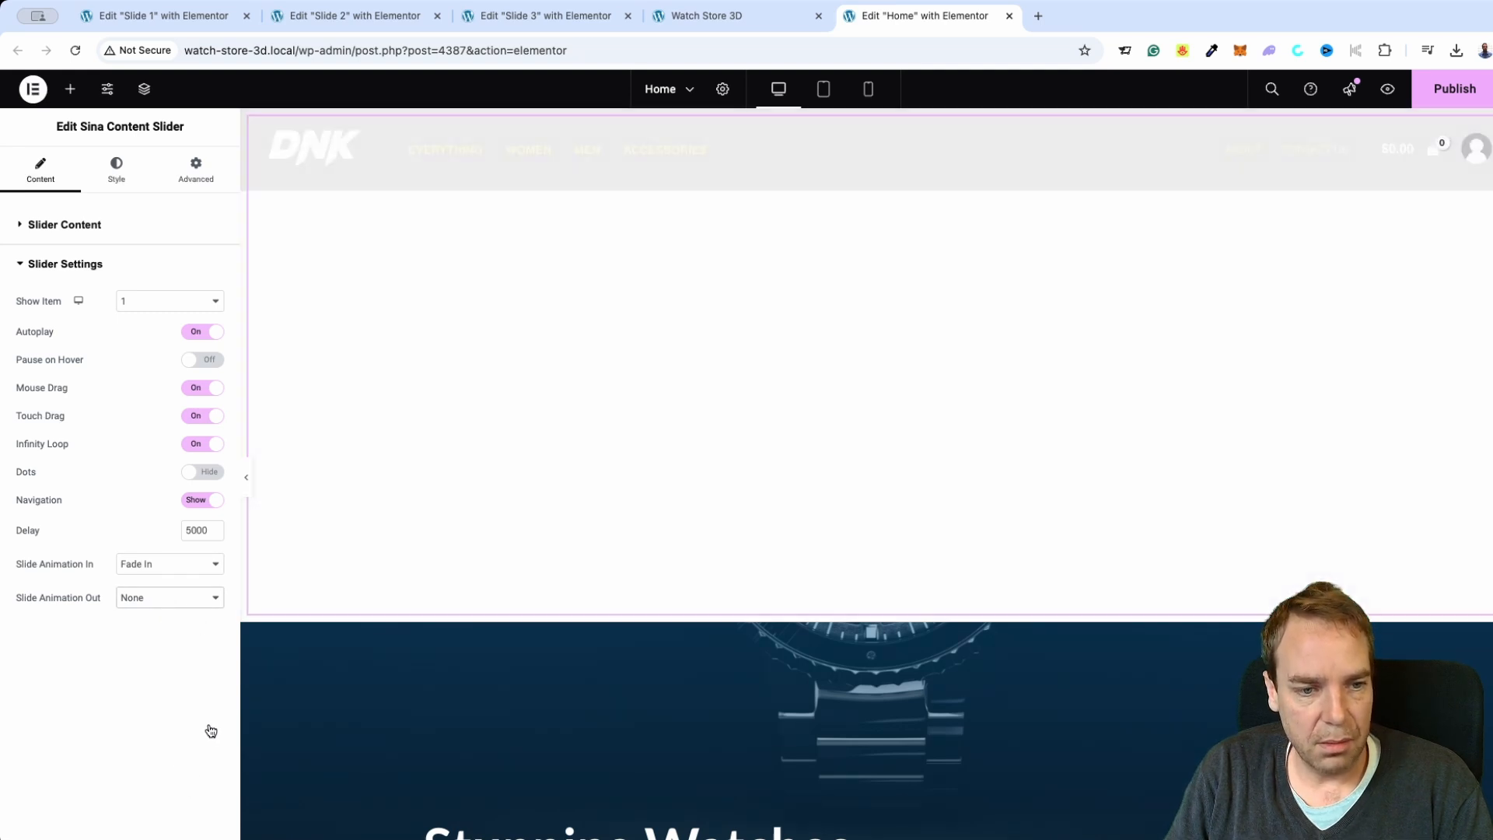
left_click(211, 731)
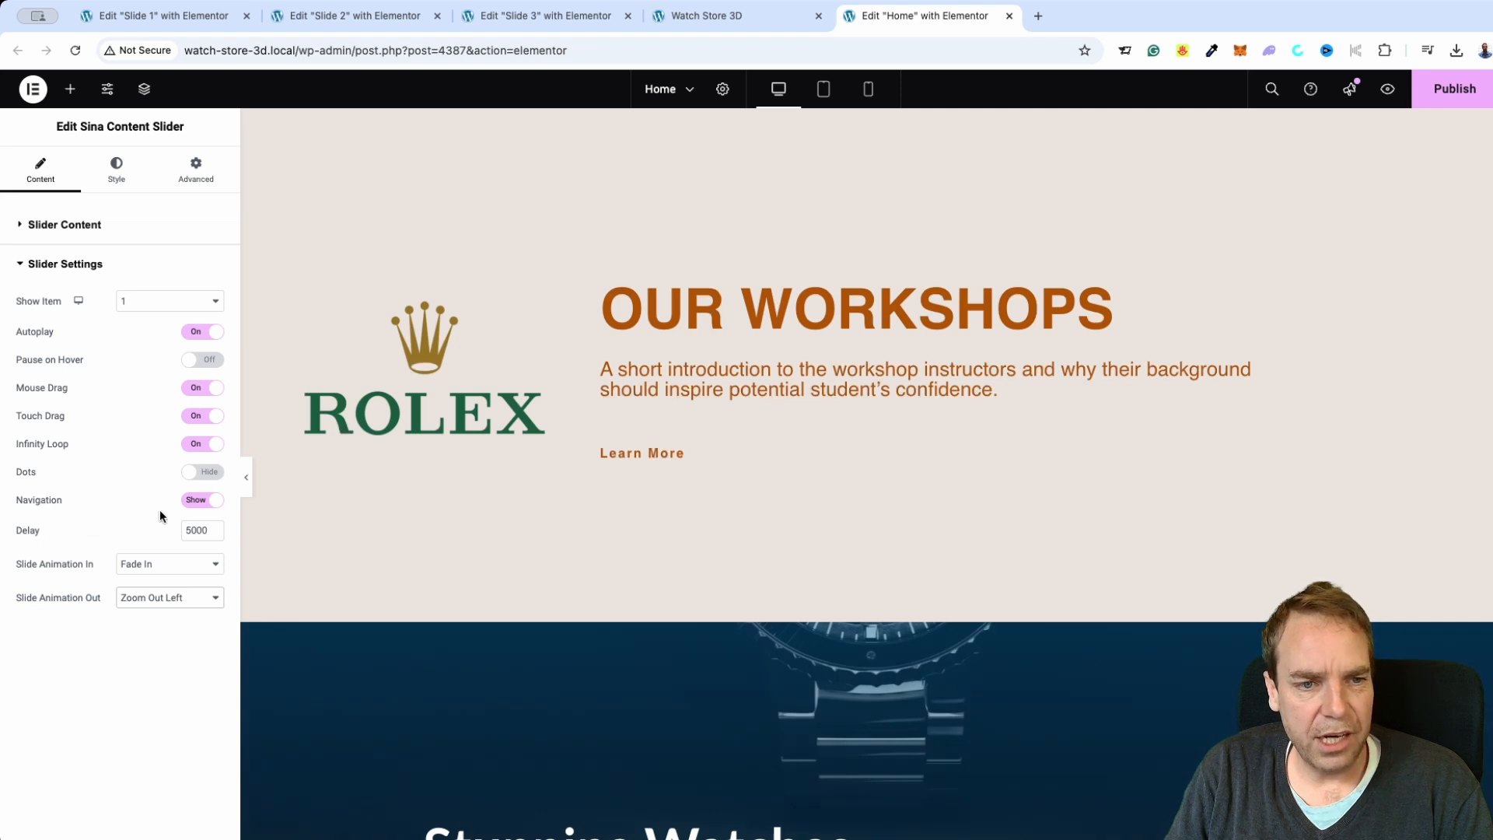
left_click(133, 183)
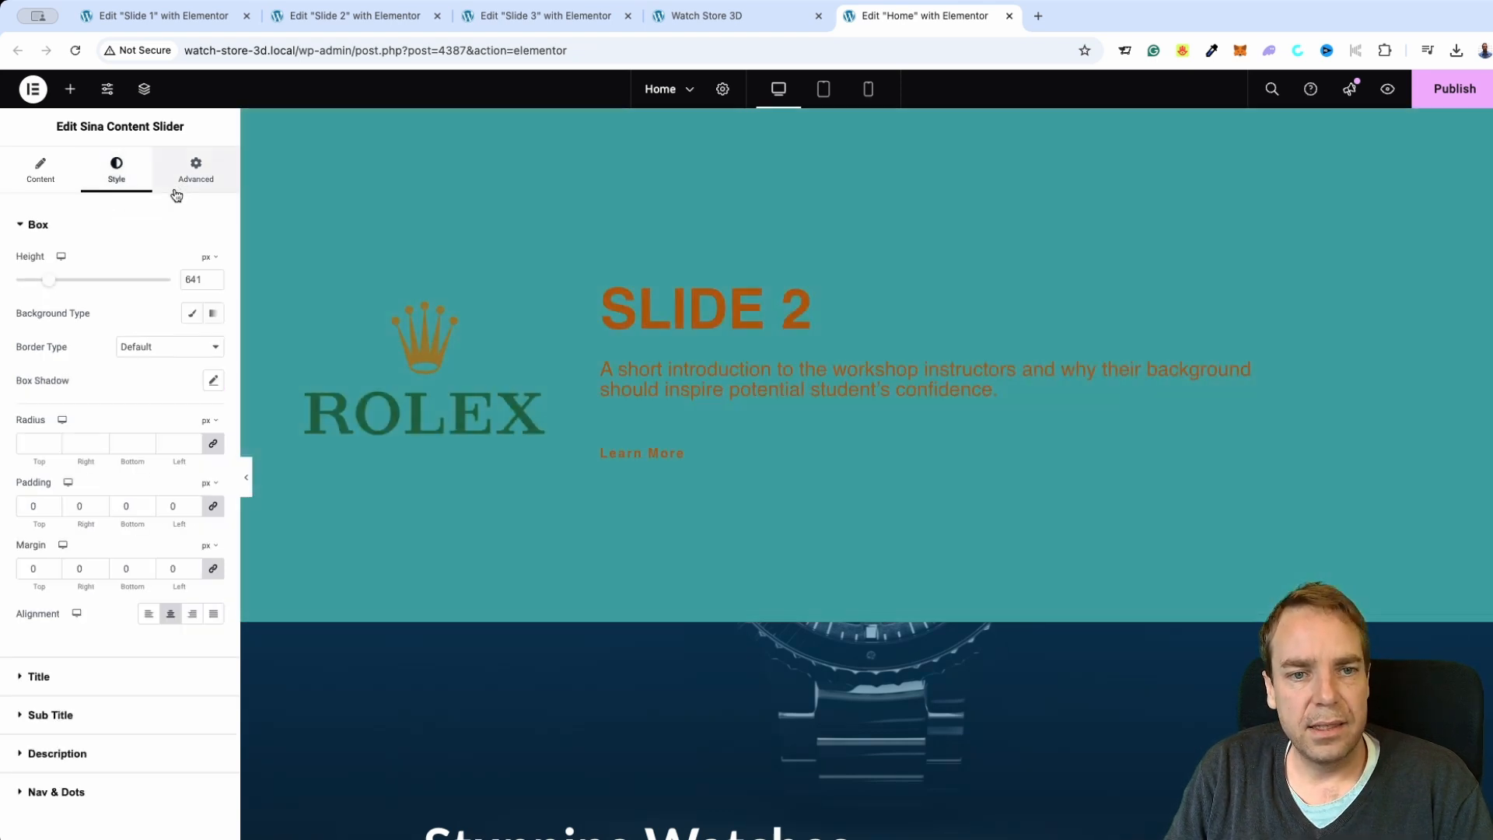
Return to the Slide 1 template and set its container's background type to Classic.
left_click(176, 17)
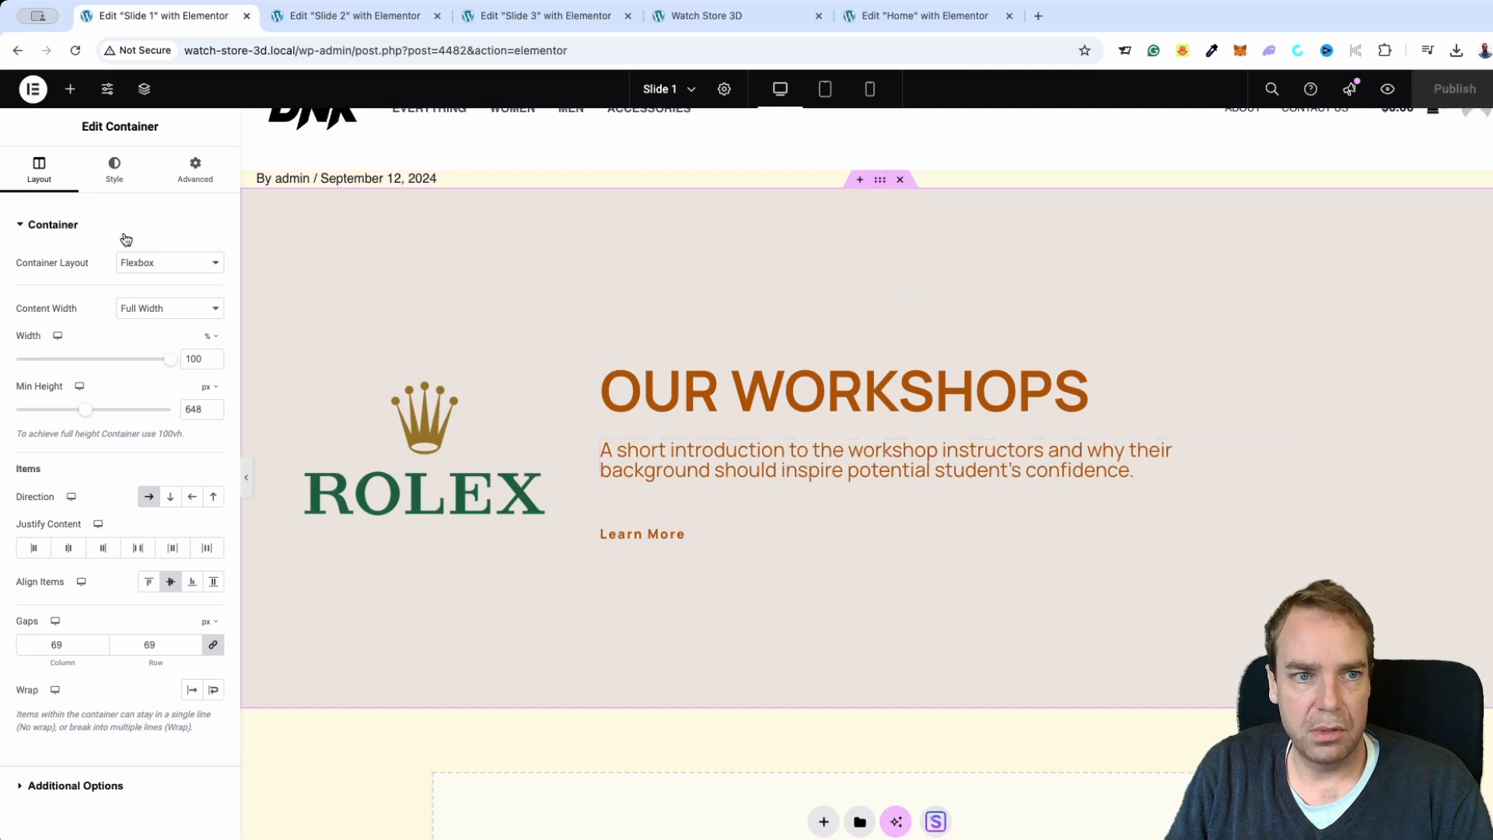
left_click(114, 176)
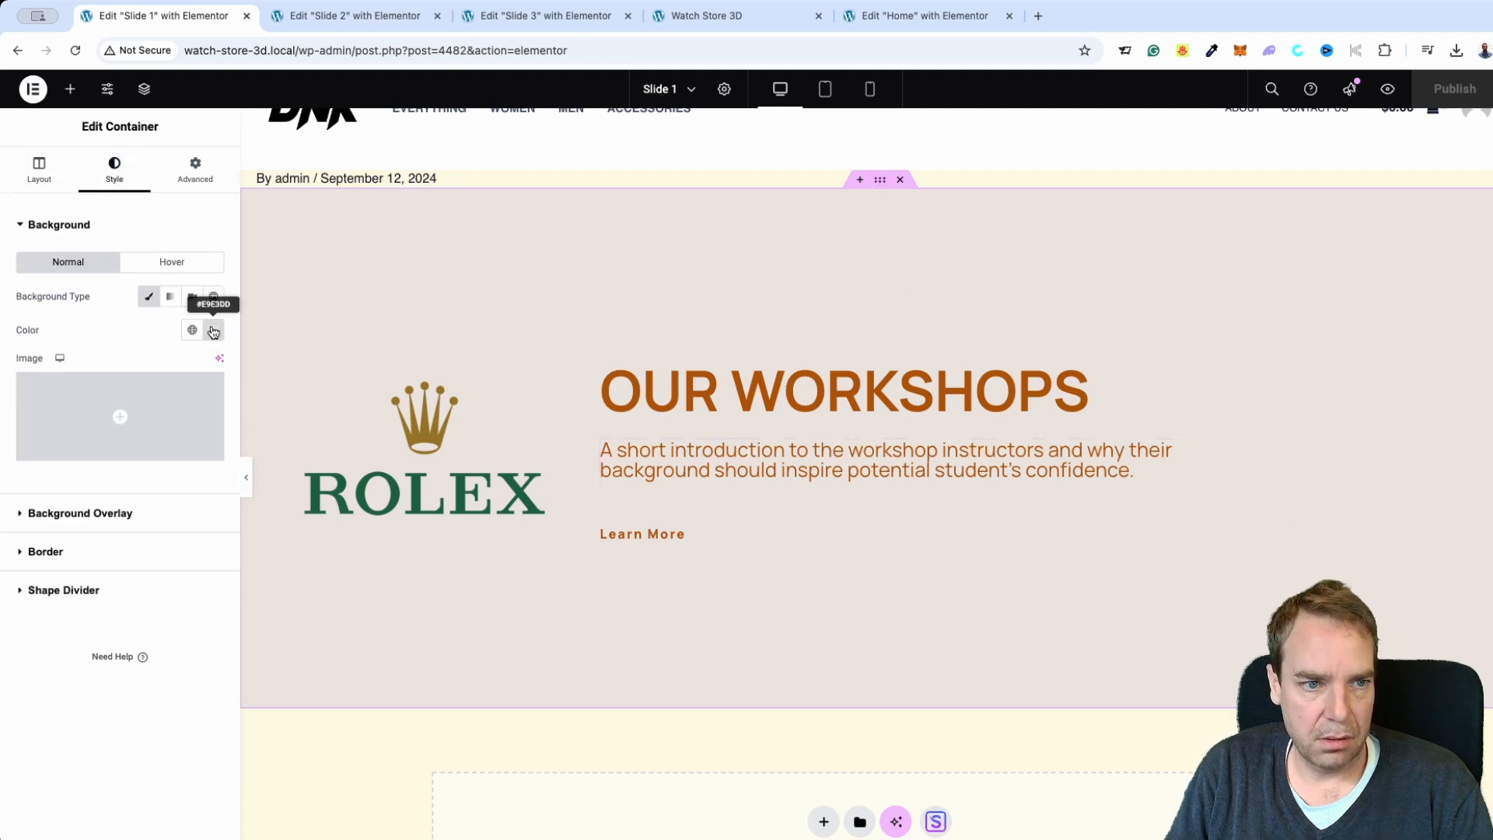
left_click(172, 296)
left_click(148, 296)
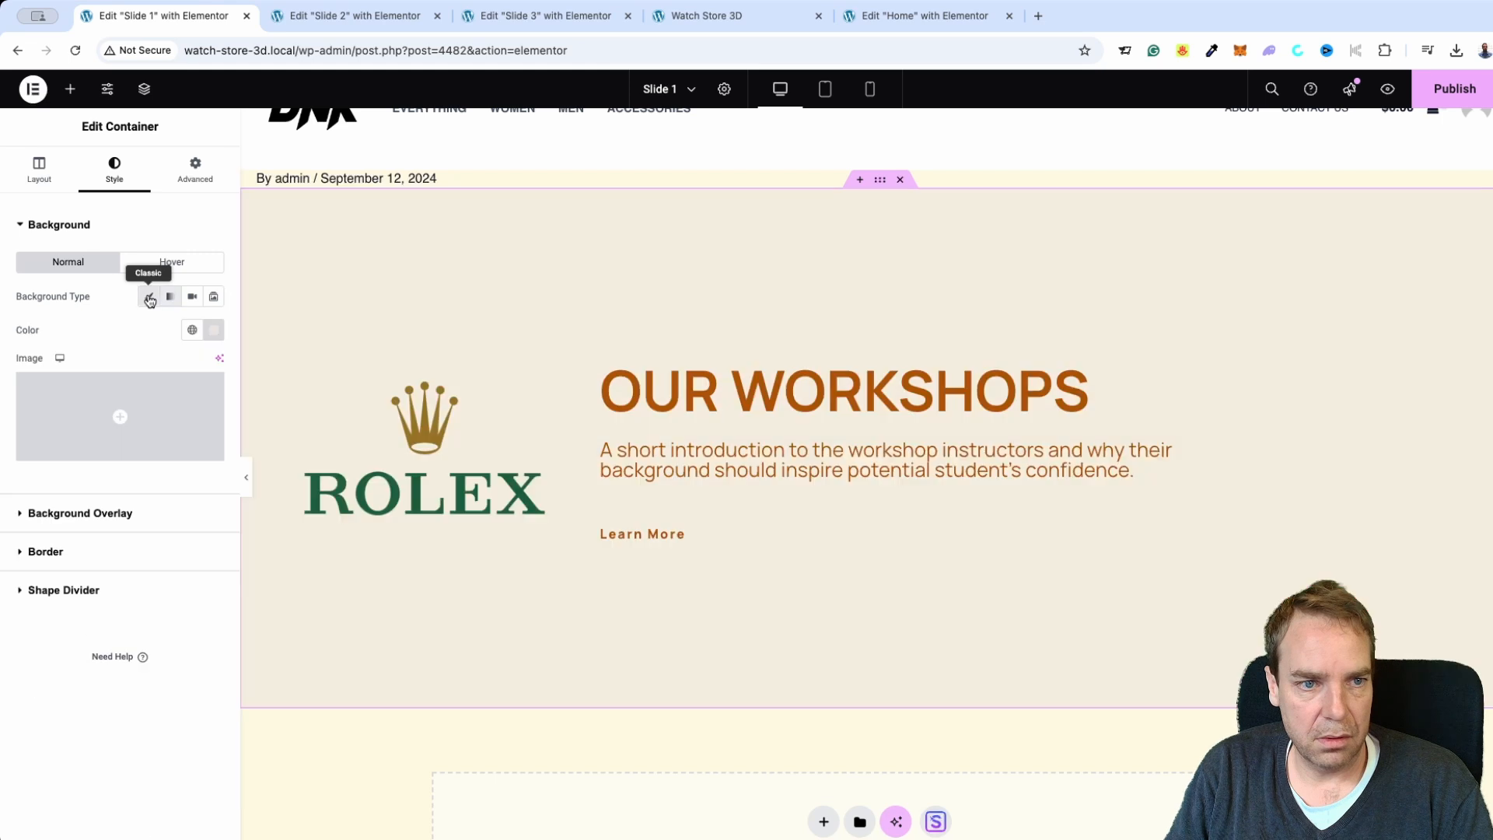
Insert watch-store-main.png from the media library as the background image of the Slide 1 container.
left_click(148, 388)
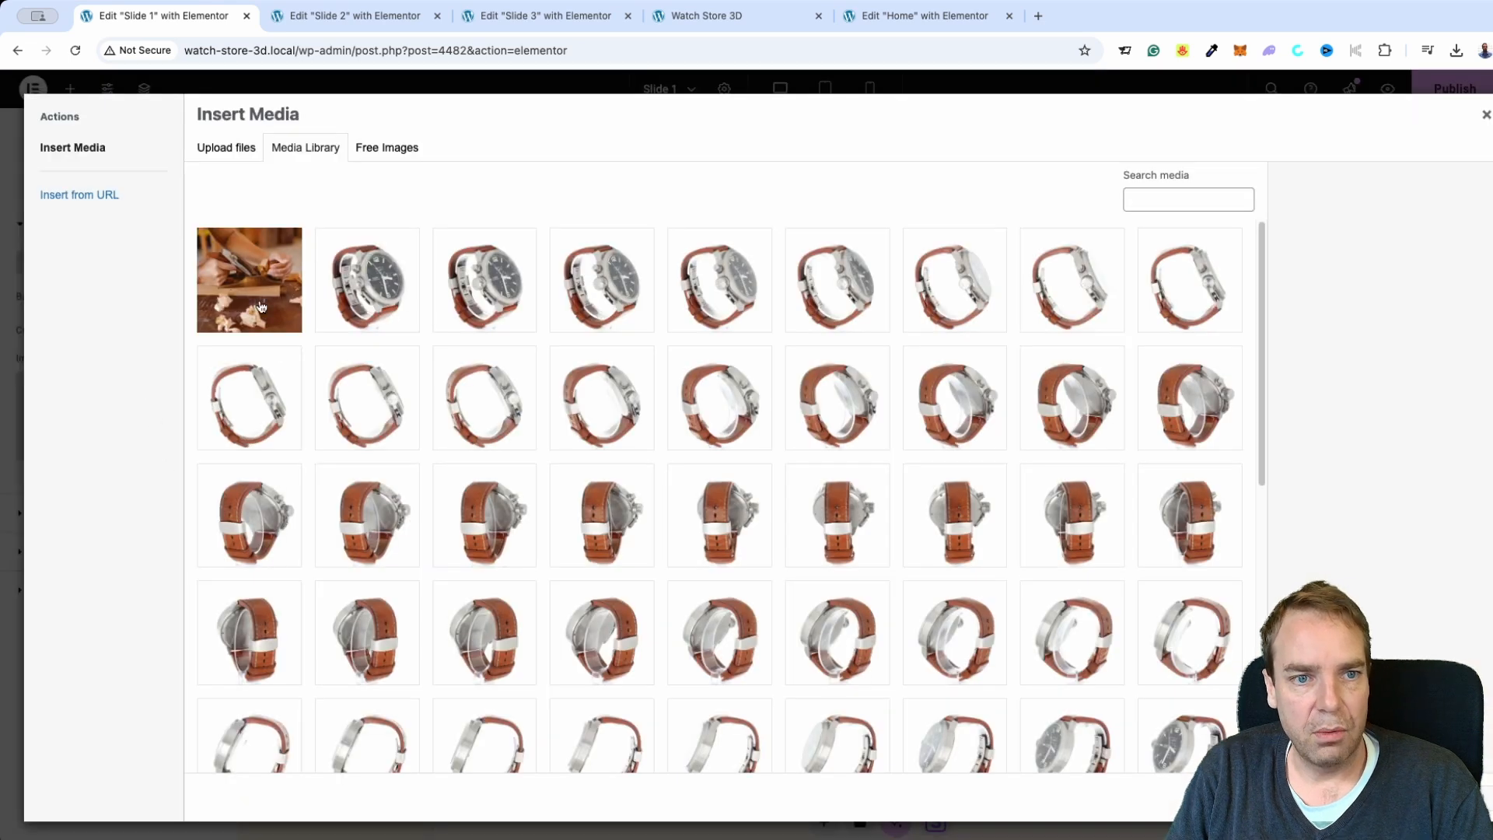
scroll(316, 348, "down", 5)
scroll(316, 348, "down", 5)
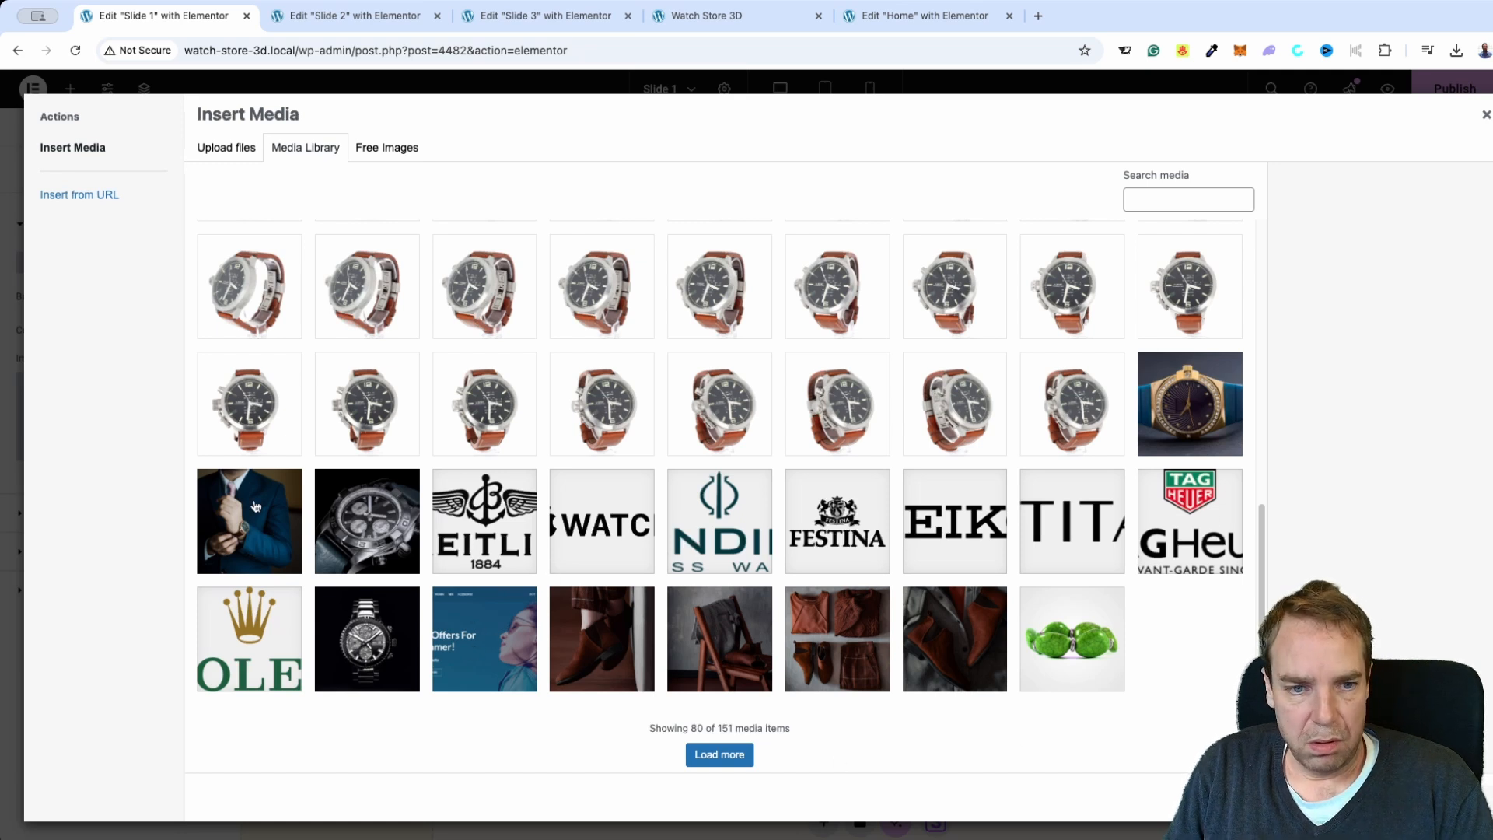
left_click(255, 505)
left_click(416, 538)
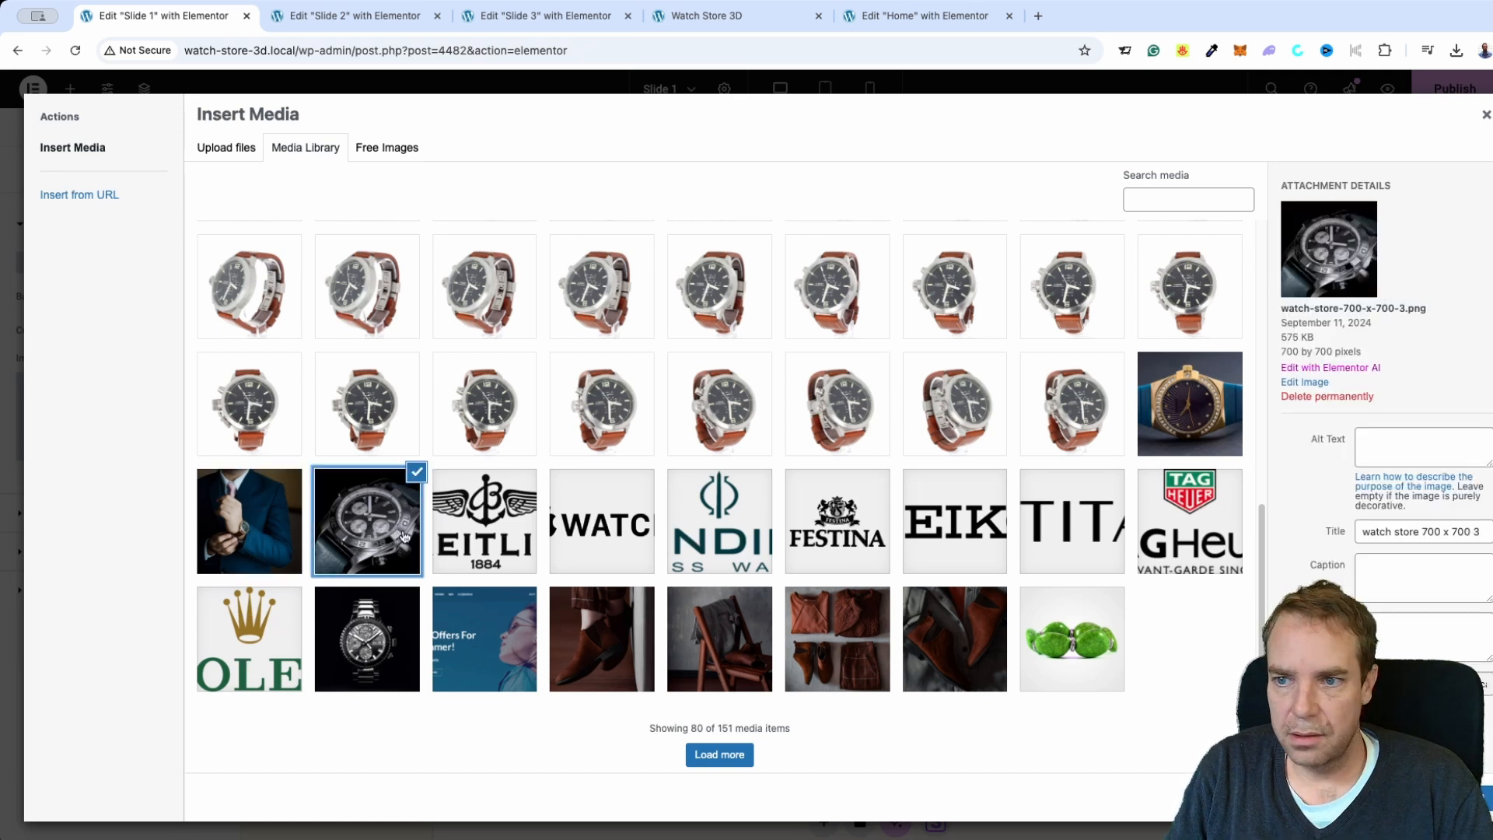
left_click(989, 654)
left_click(820, 667)
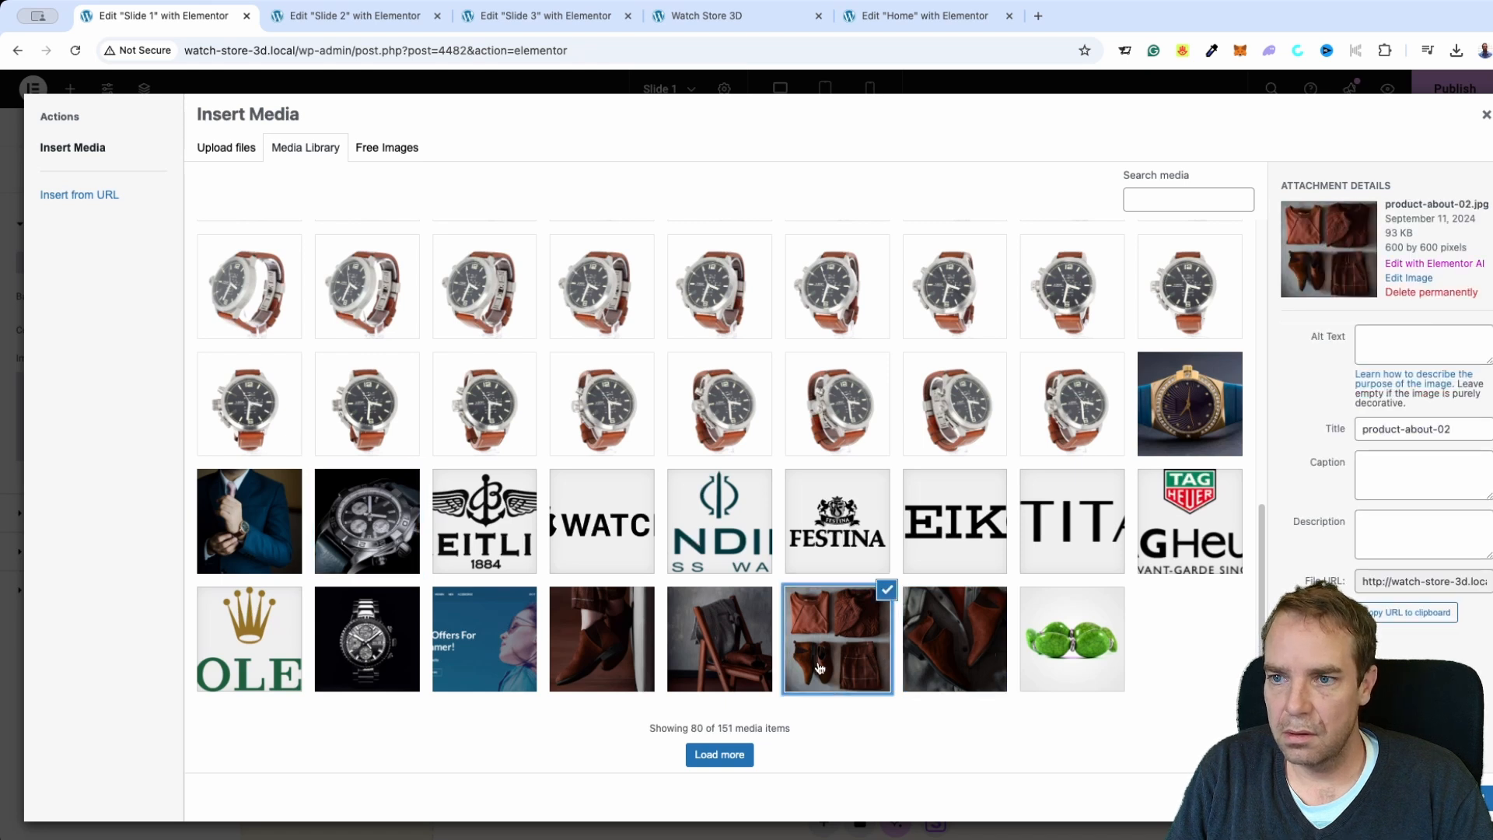
left_click(365, 684)
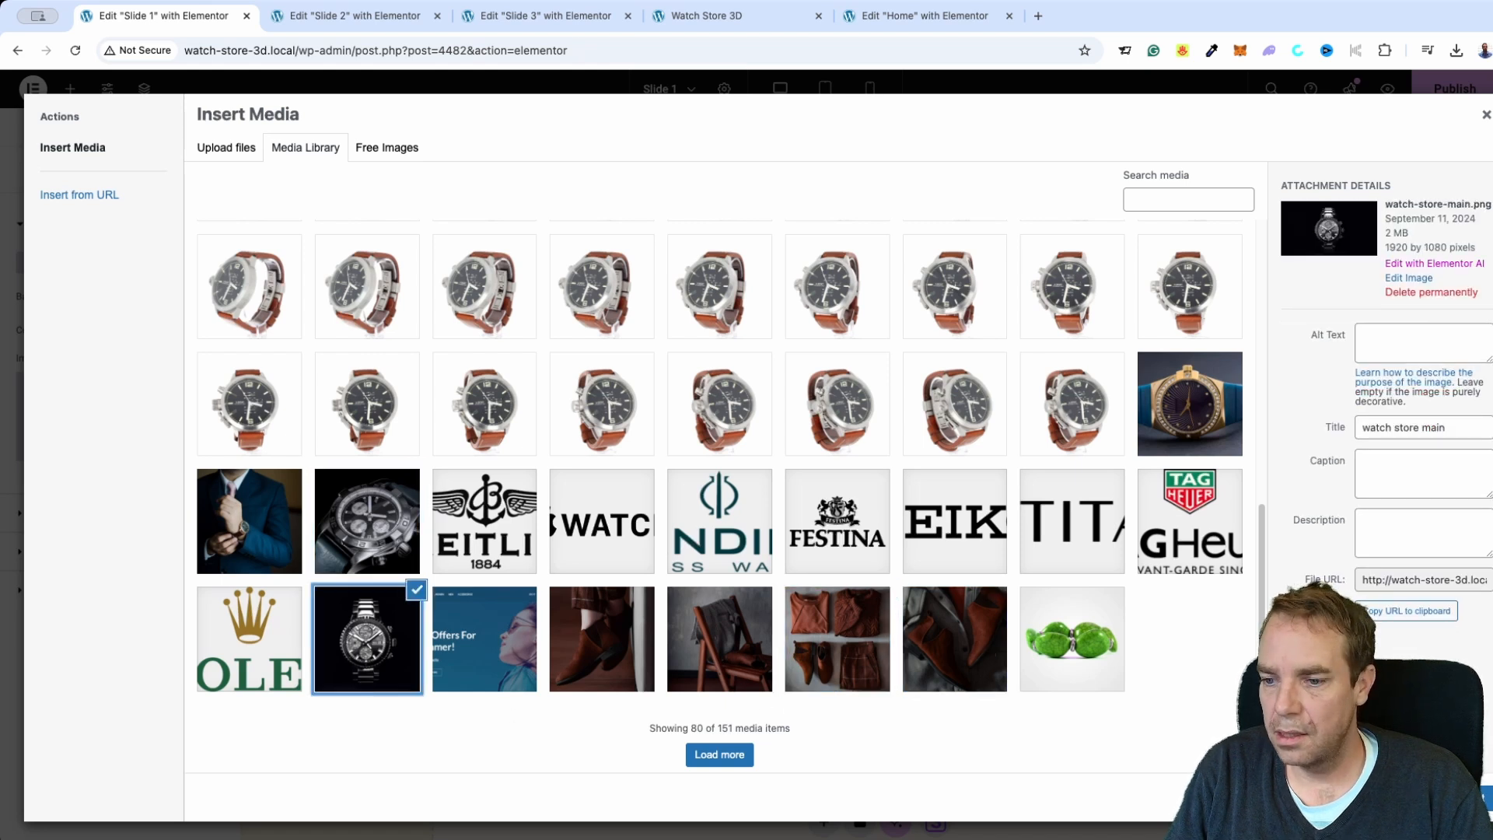
left_click(1477, 798)
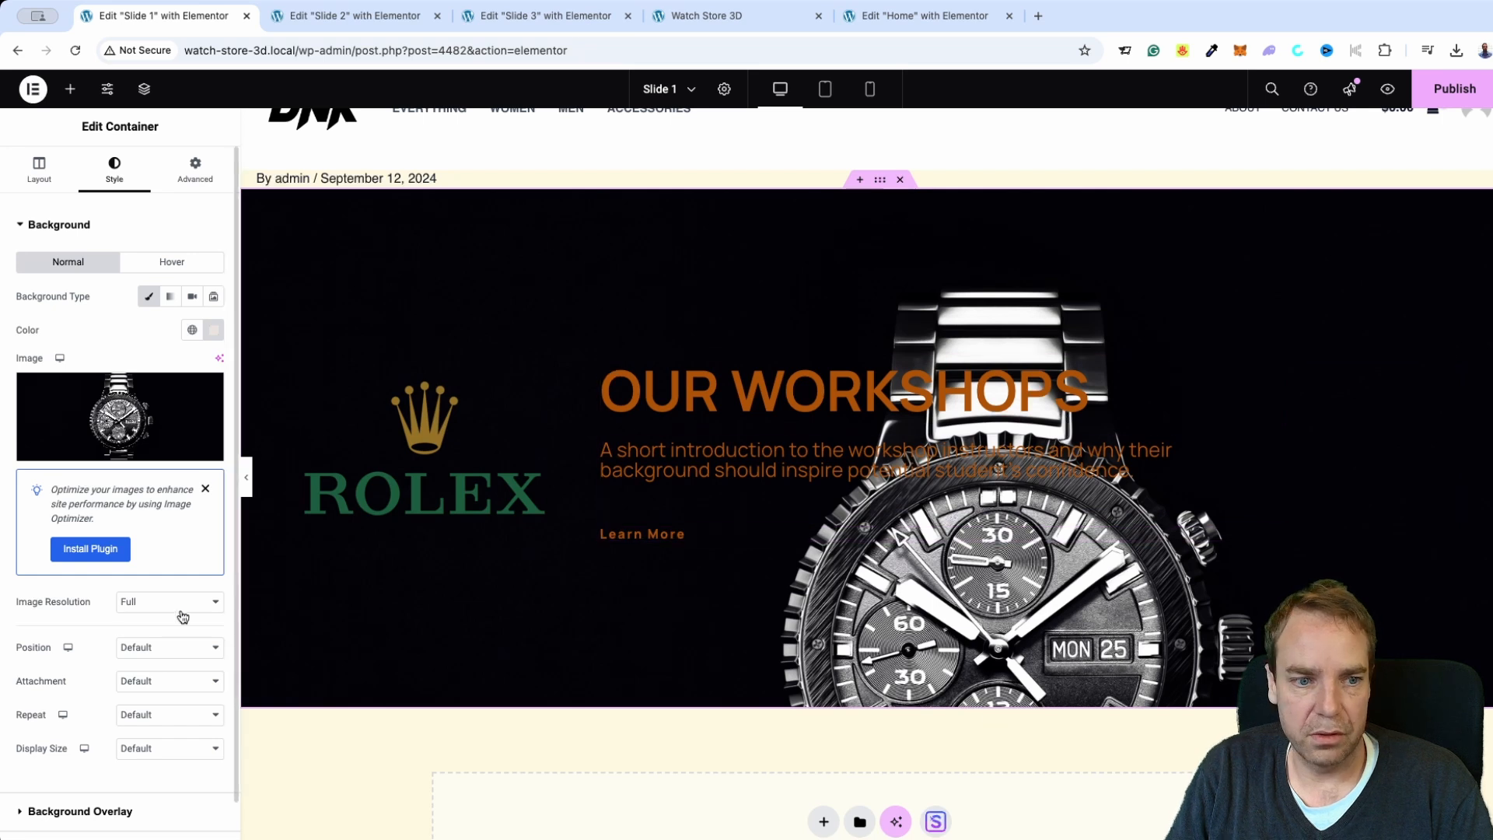
Set the background image's position to Top Center and its repeat to No-repeat, and publish the Slide 1 template.
left_click(171, 655)
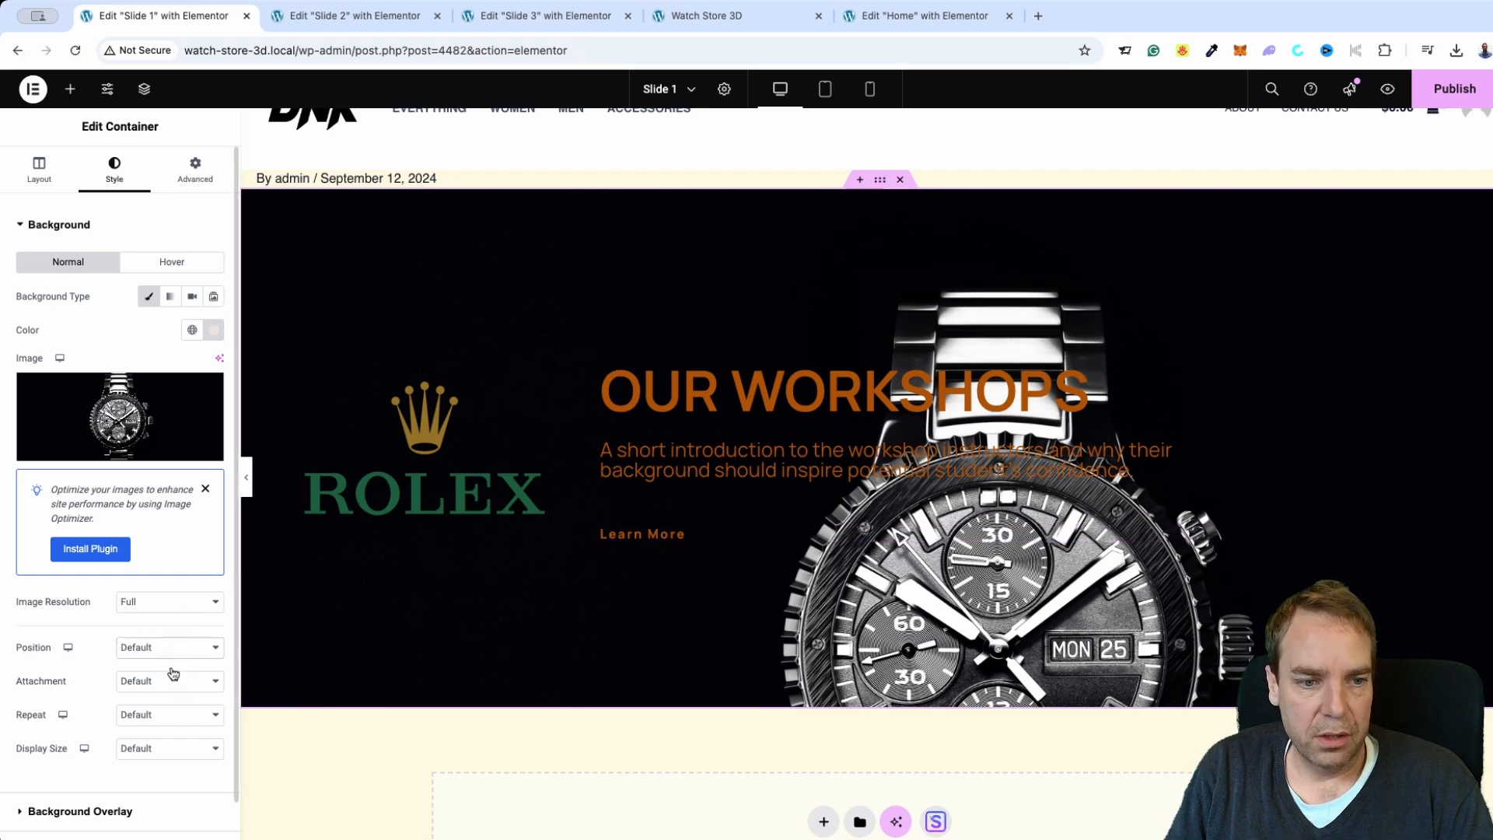
left_click(172, 673)
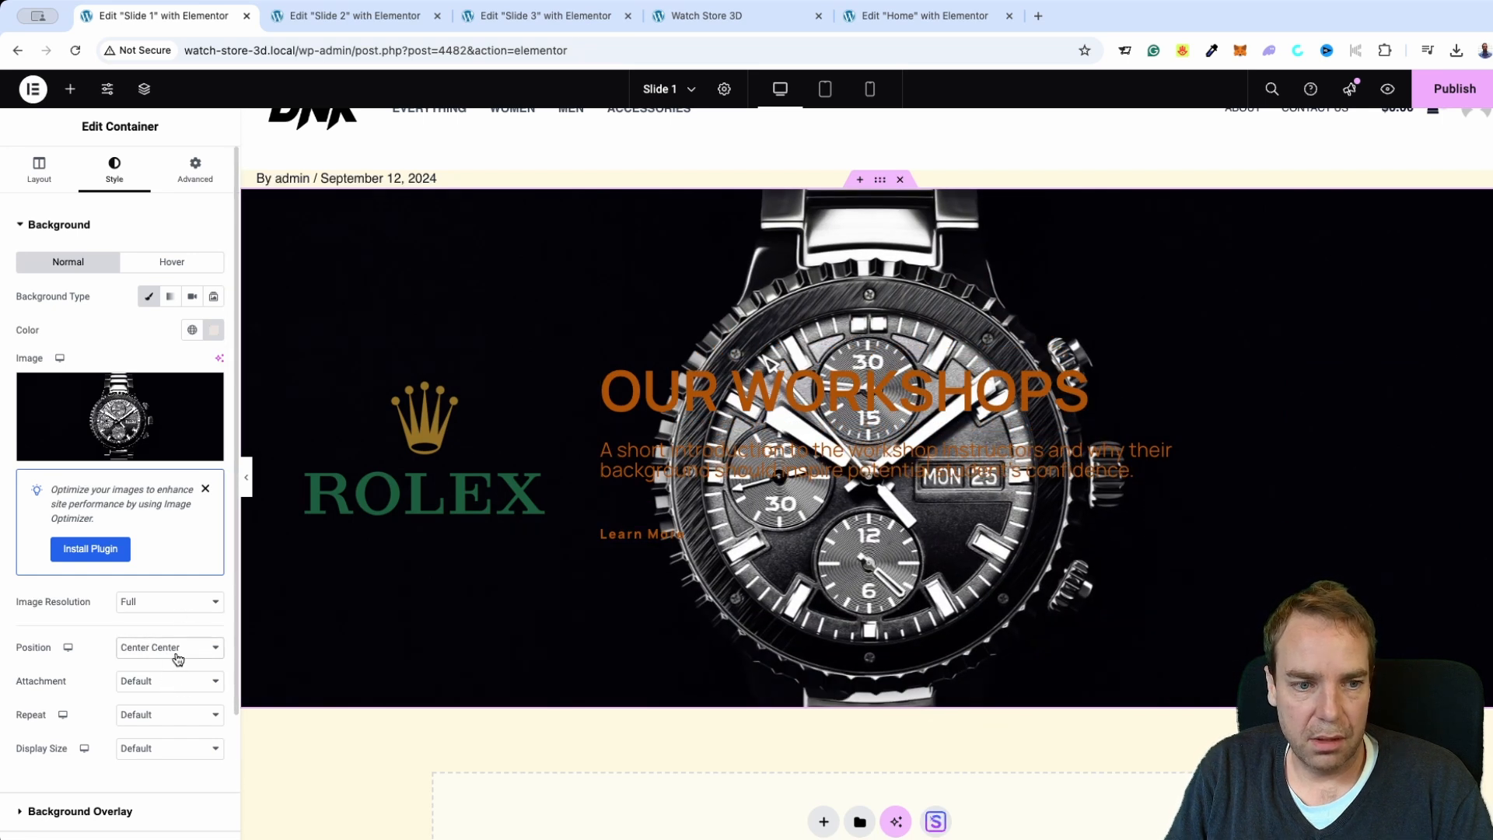
left_click(201, 703)
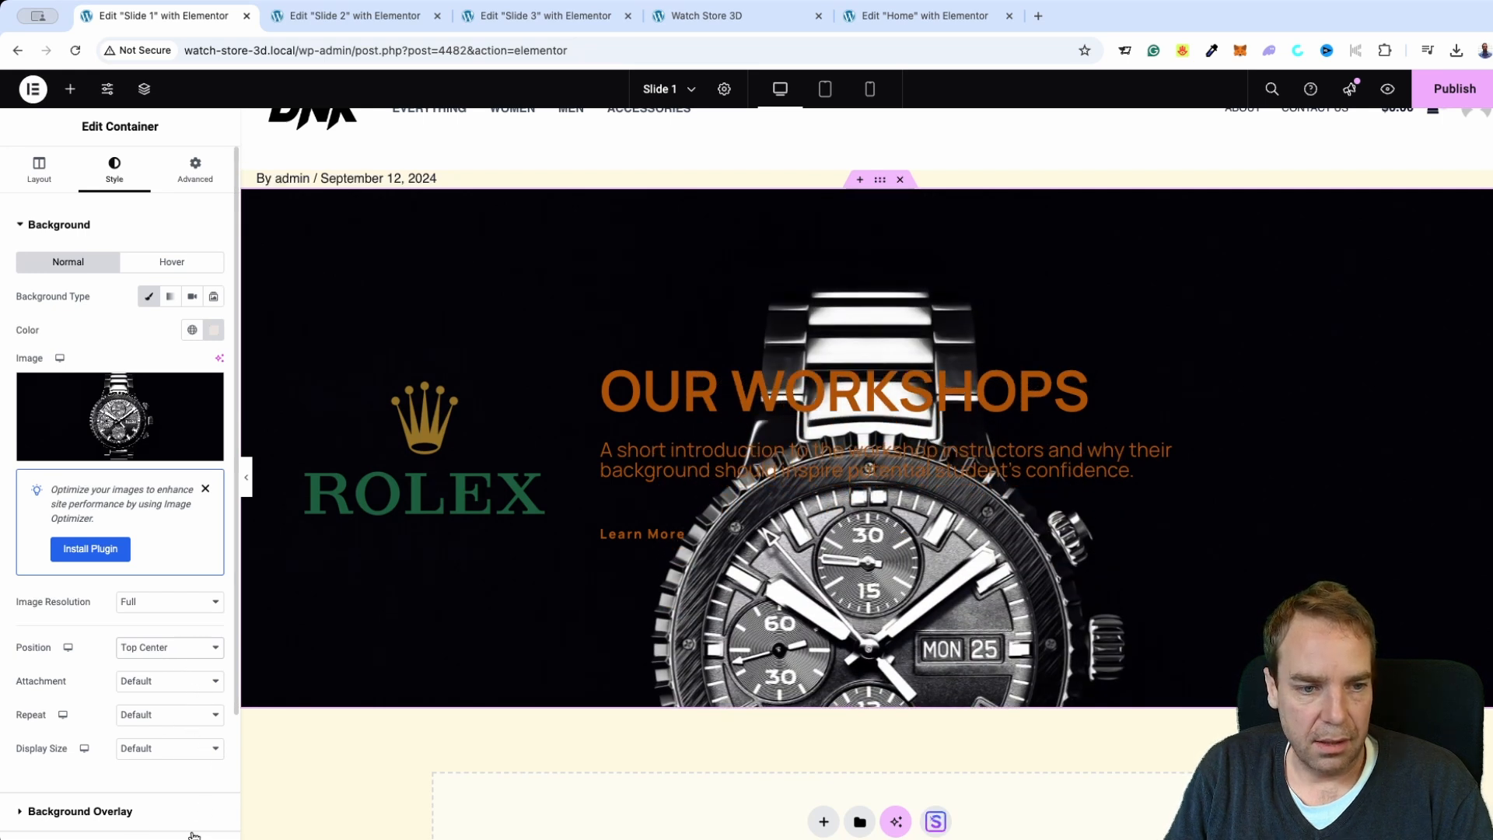
left_click(178, 739)
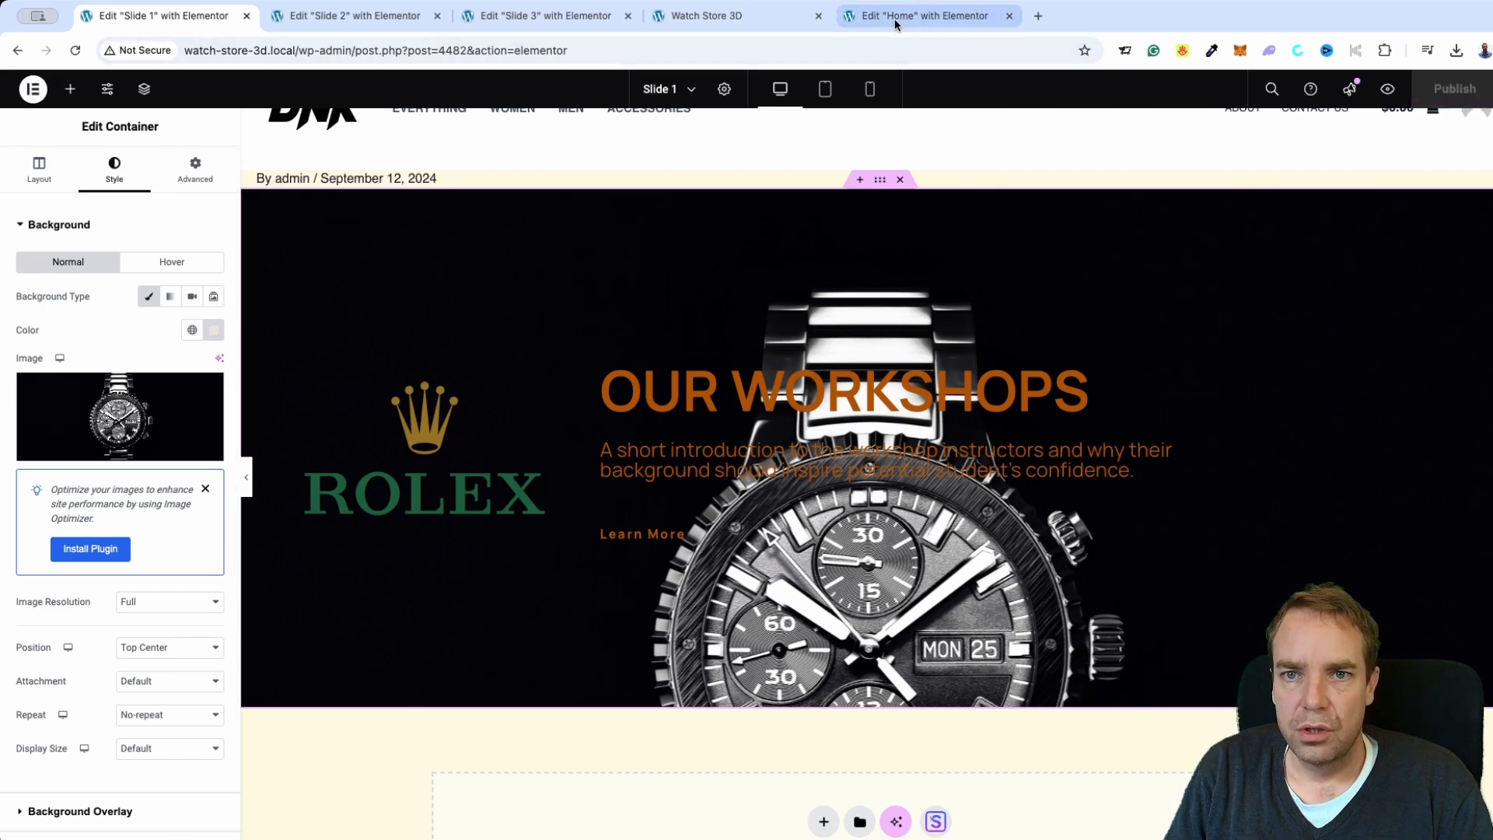
Check the watch background of the first slide and the section beneath it on the live home page.
left_click(730, 17)
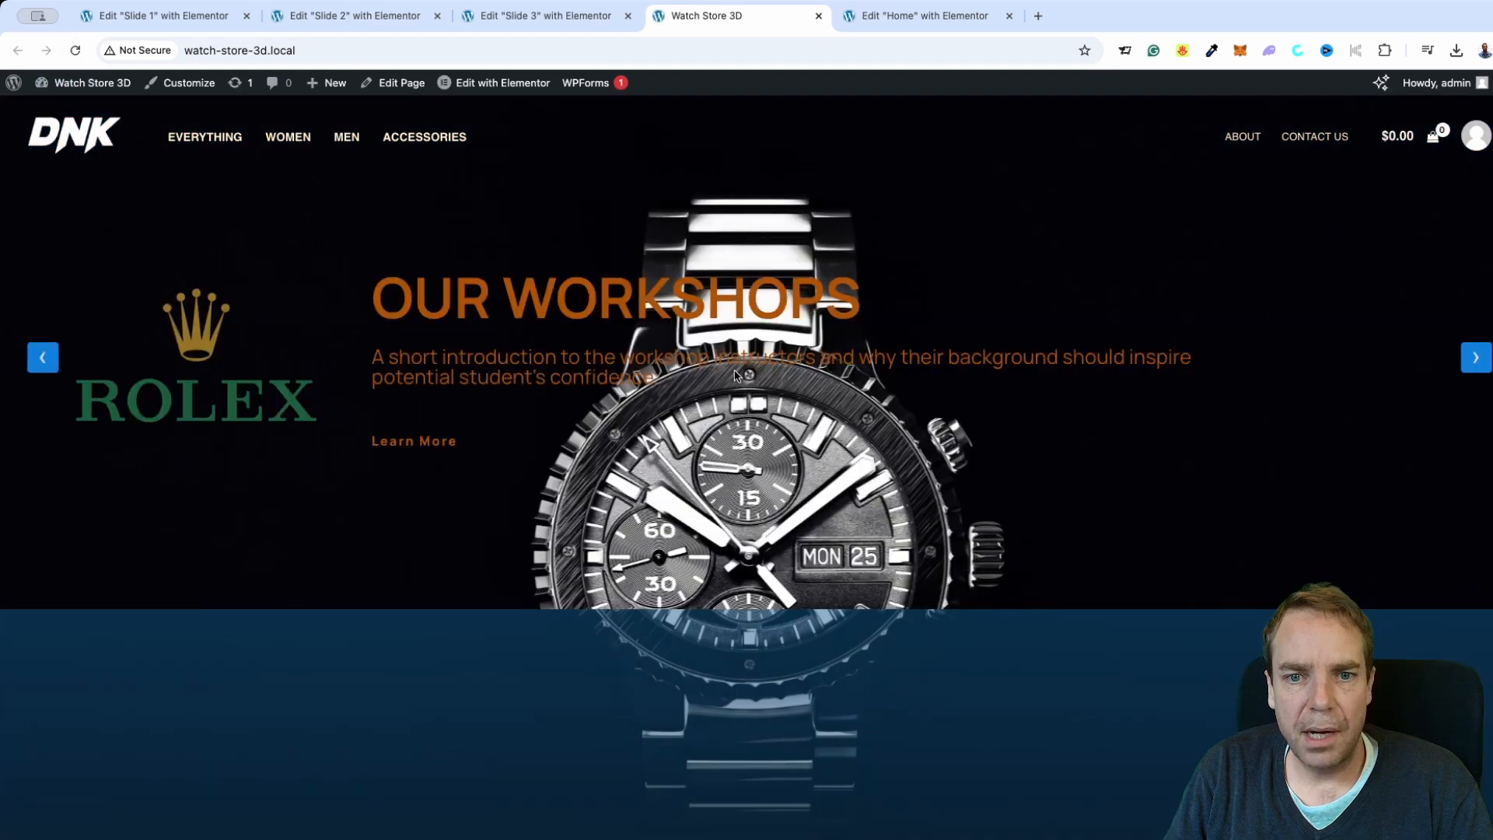
scroll(994, 446, "down", 10)
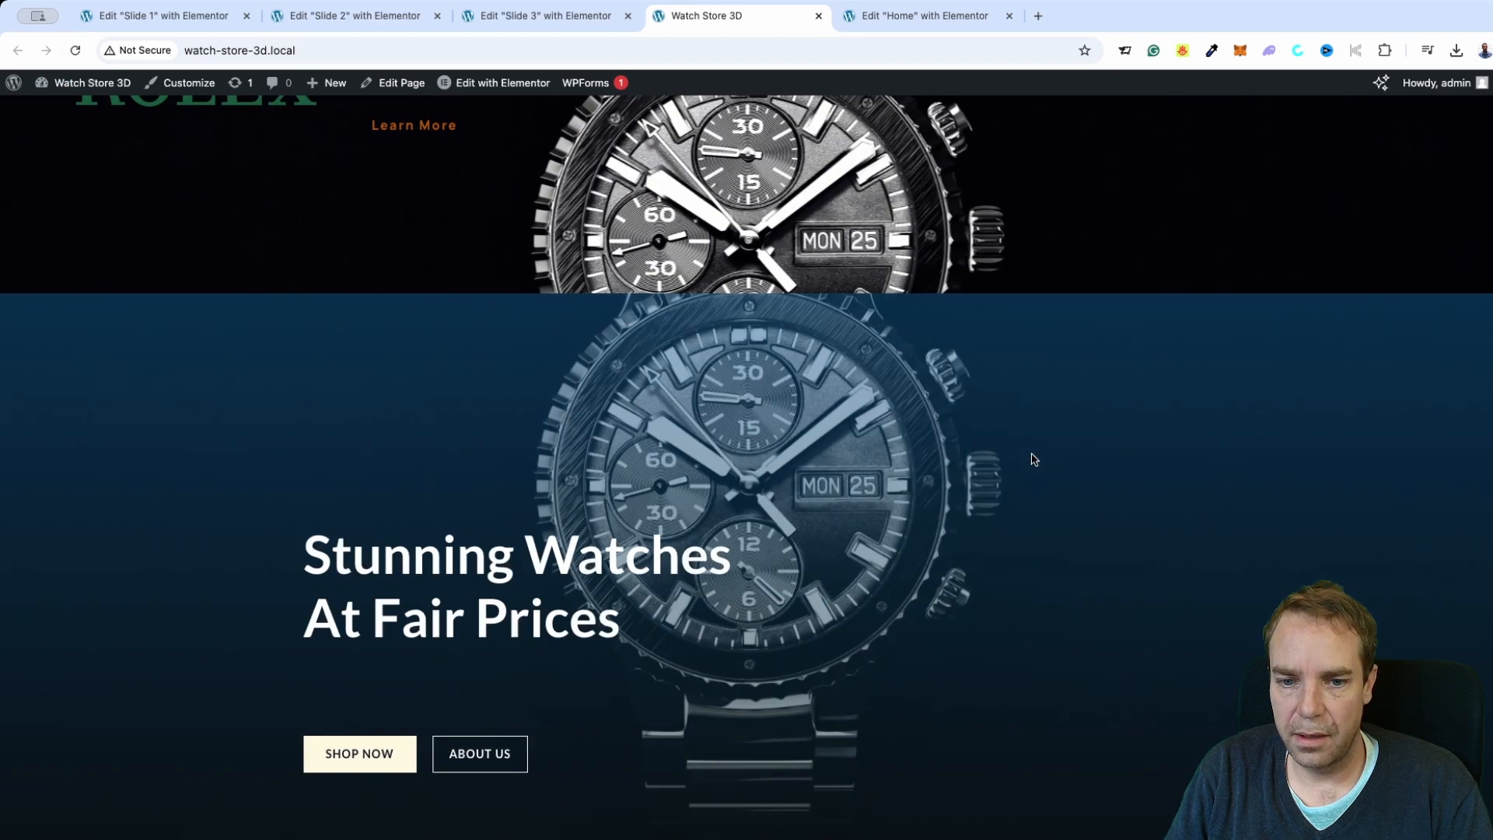
scroll(1032, 459, "up", 10)
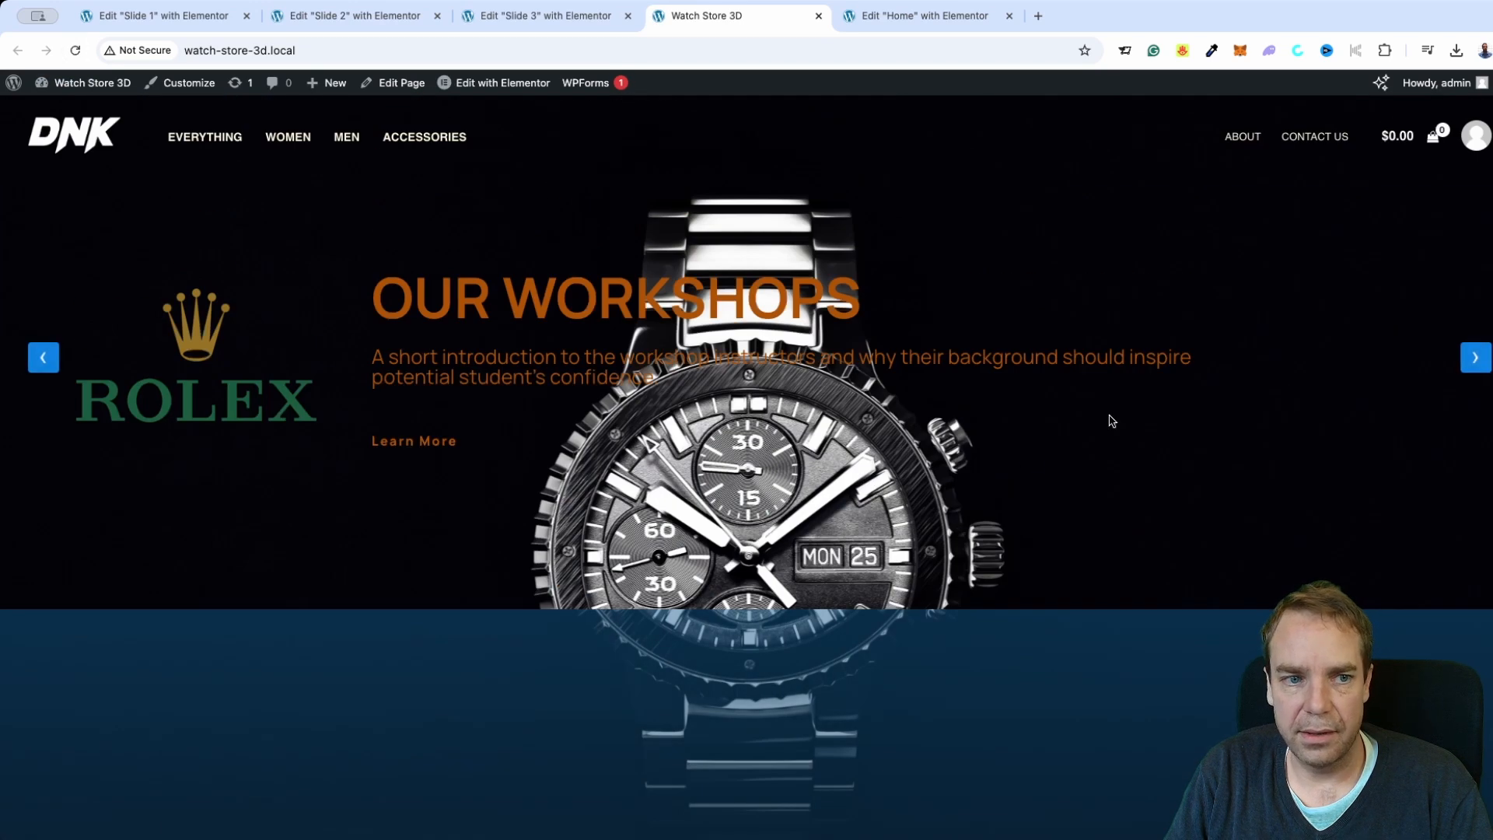